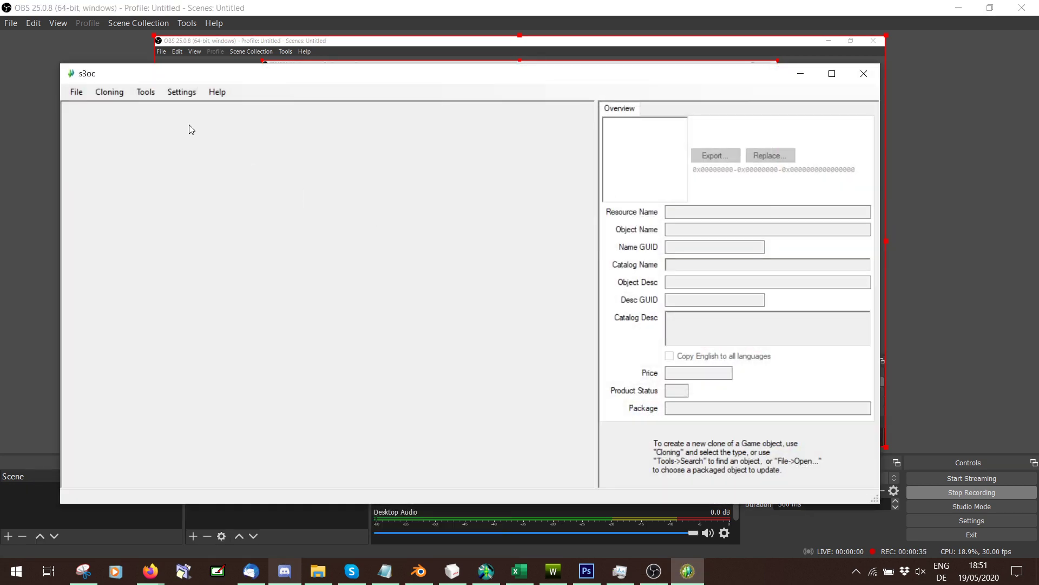
Open the object search and enter "Ash Tree" as the search text.
click(75, 93)
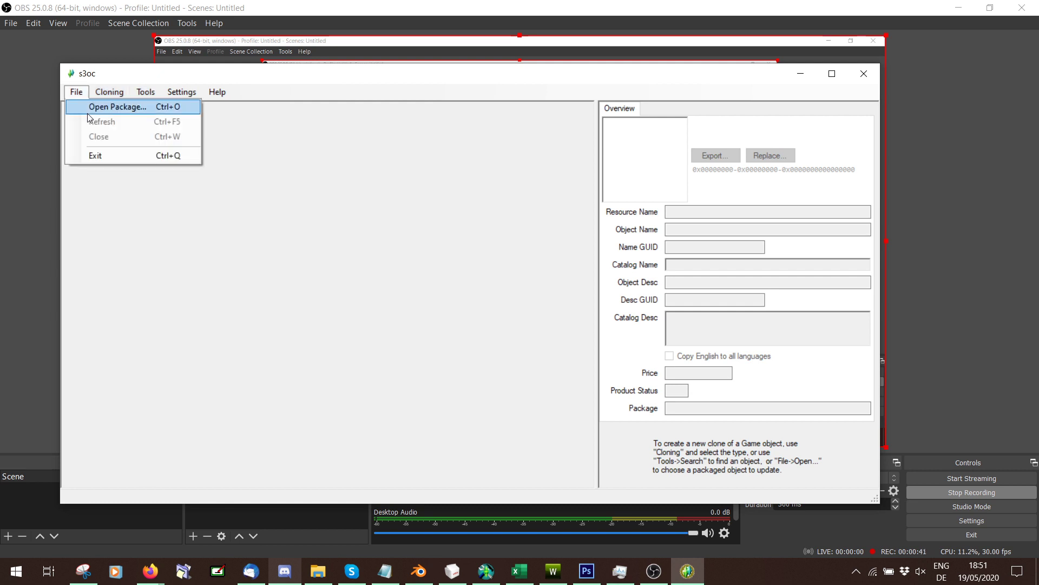
mouse_move(145, 92)
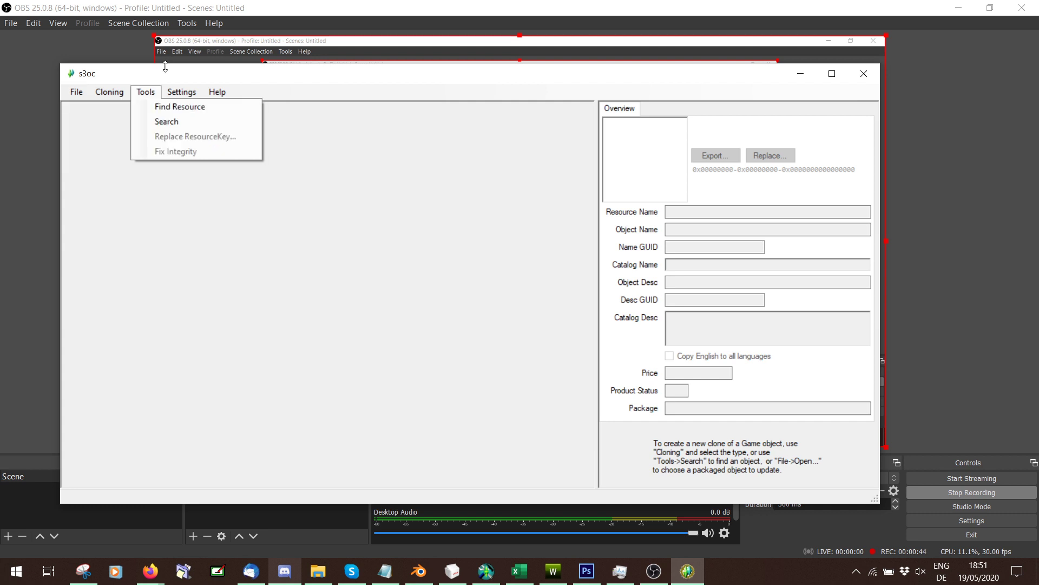
click(163, 123)
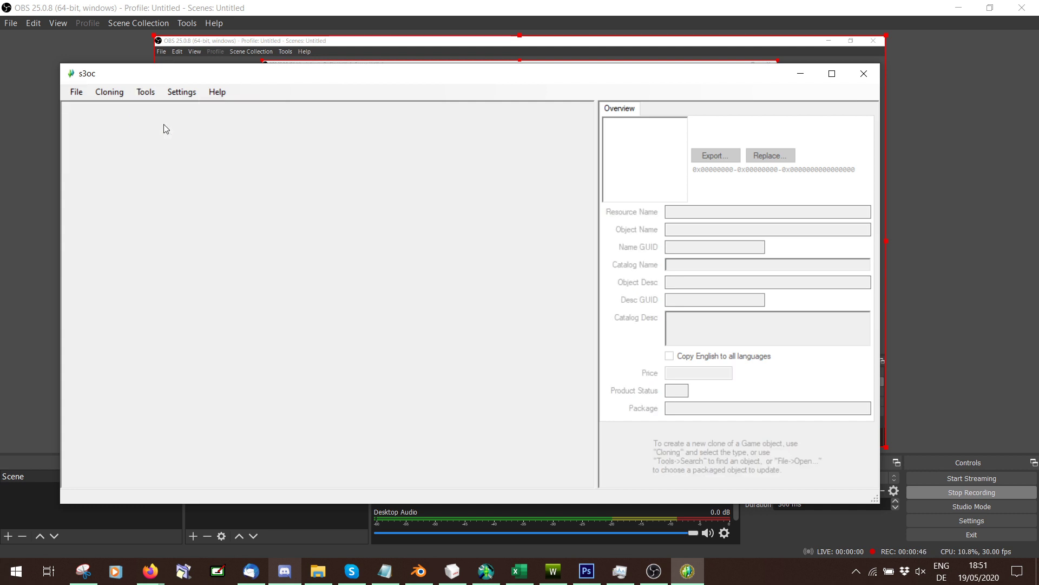
click(209, 114)
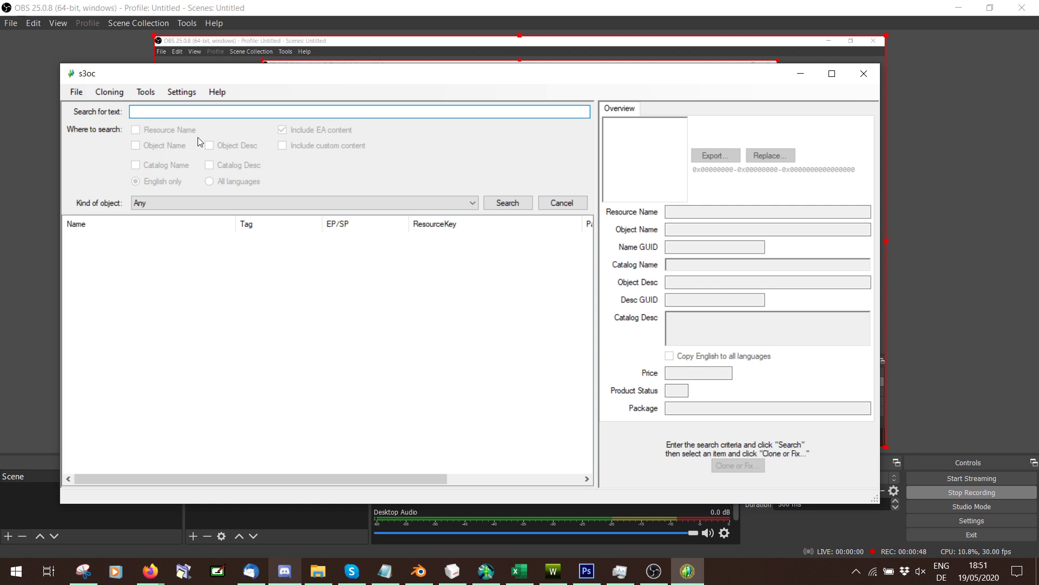
text(Ash)
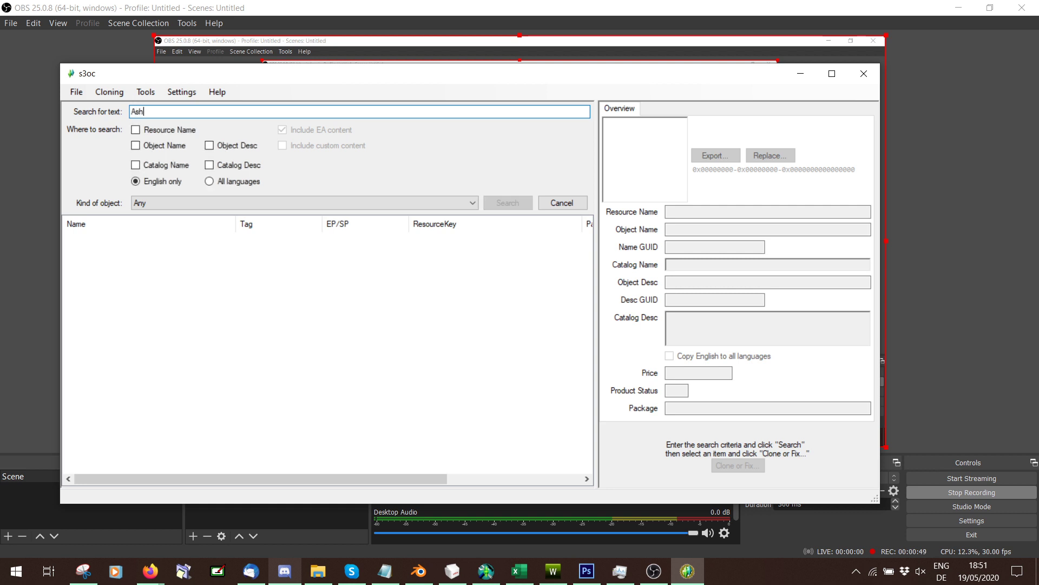
text( Tree)
Search for the tree in the resource name, object name, object description, catalog name and catalog description.
click(135, 130)
click(136, 145)
click(135, 165)
click(209, 164)
click(209, 145)
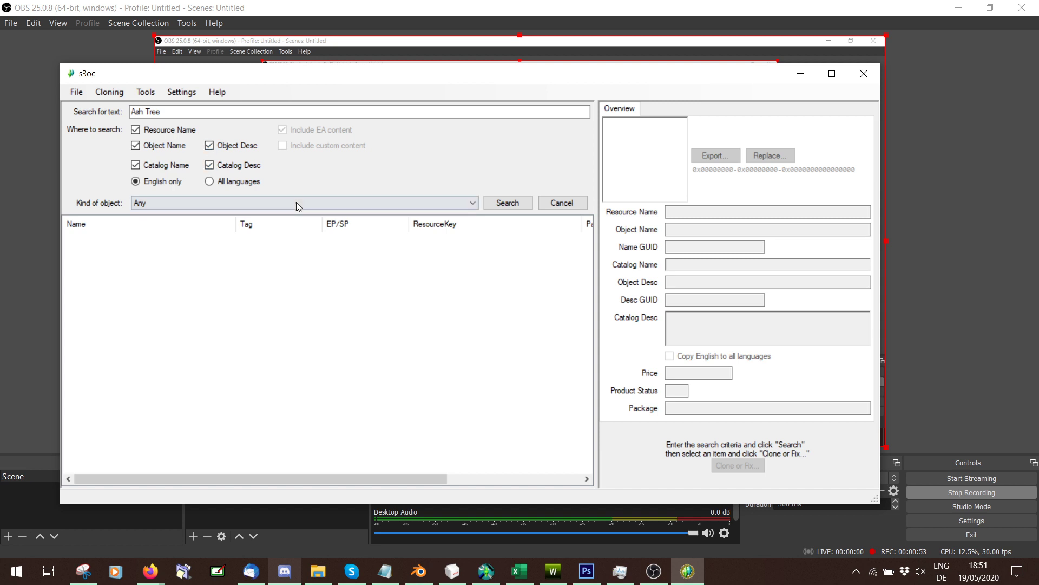
click(508, 202)
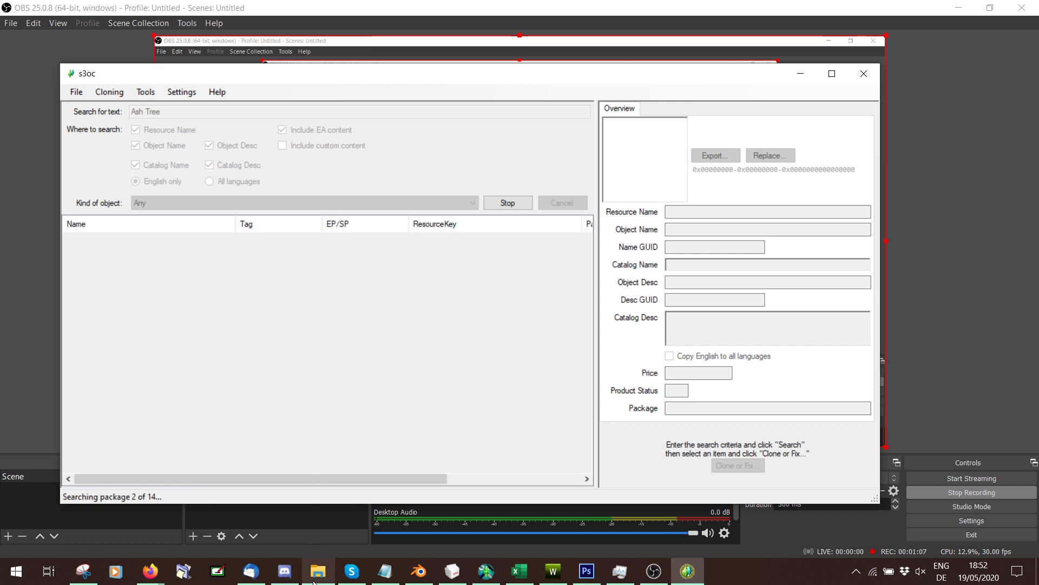
Switch to File Explorer and open the World Adventures folder in D:\Programs\Electronic Arts.
click(327, 567)
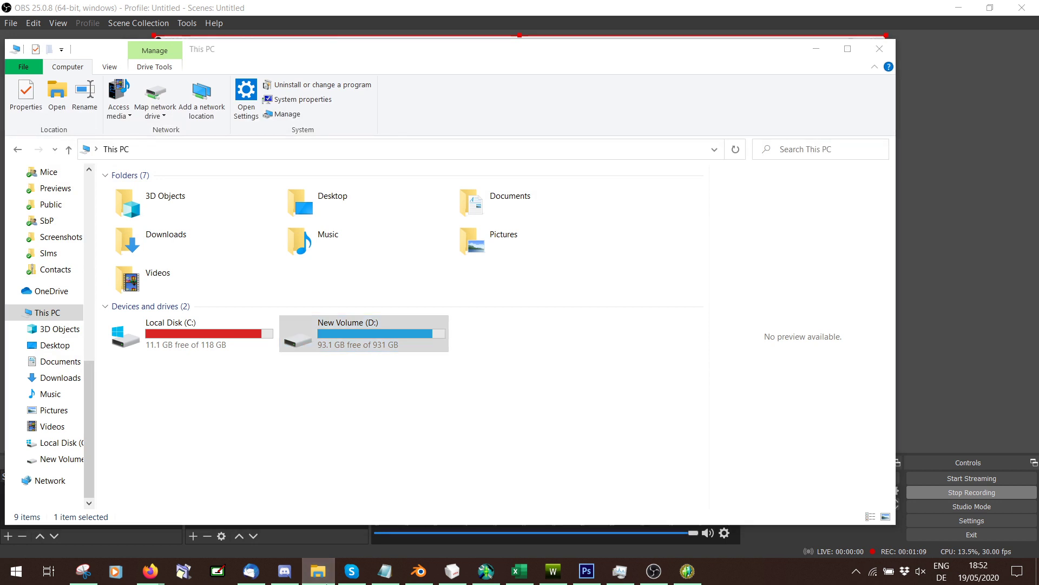
click(327, 580)
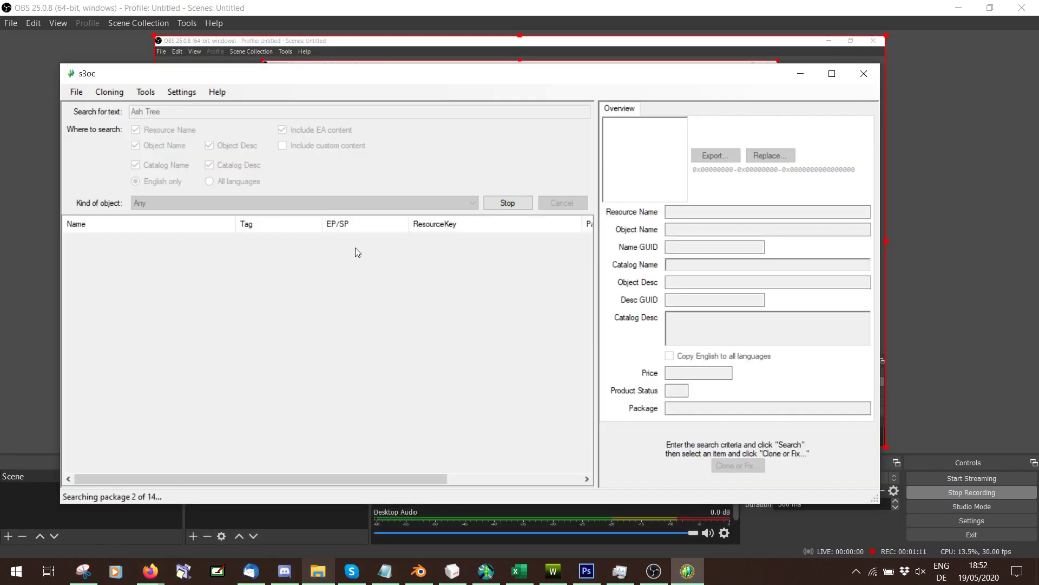
click(318, 569)
double_click(370, 343)
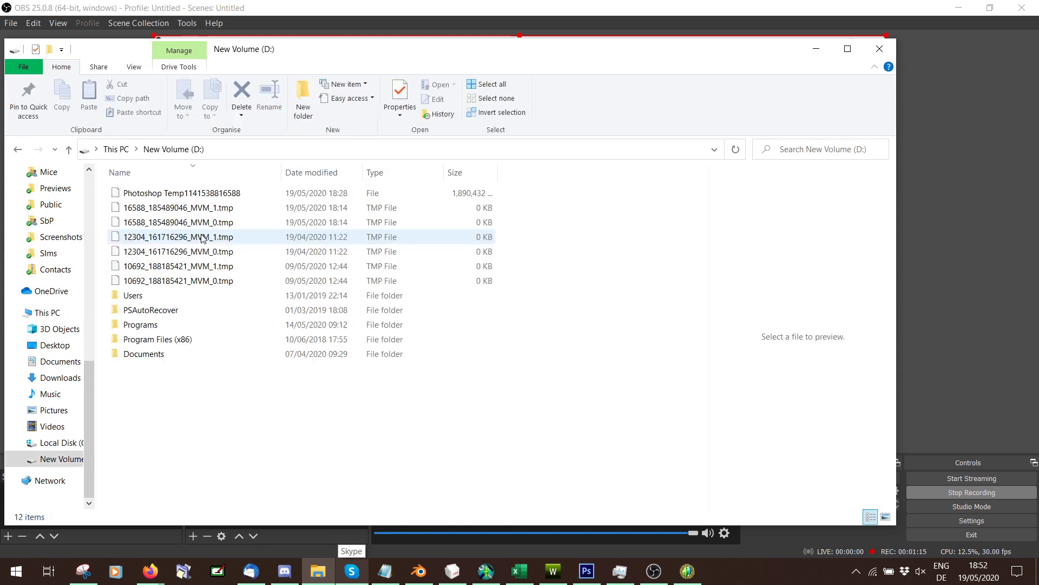
double_click(138, 325)
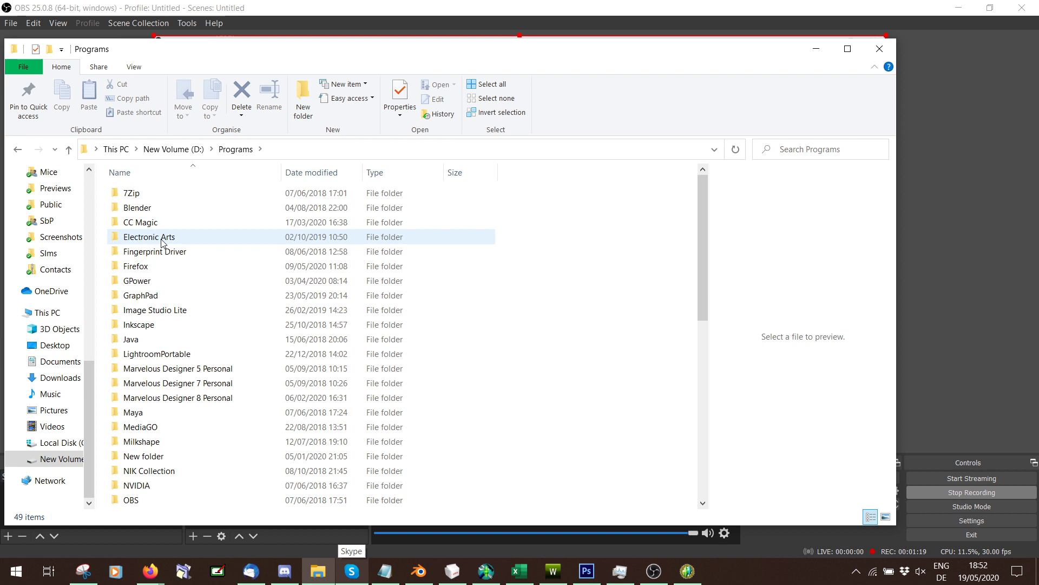
double_click(161, 238)
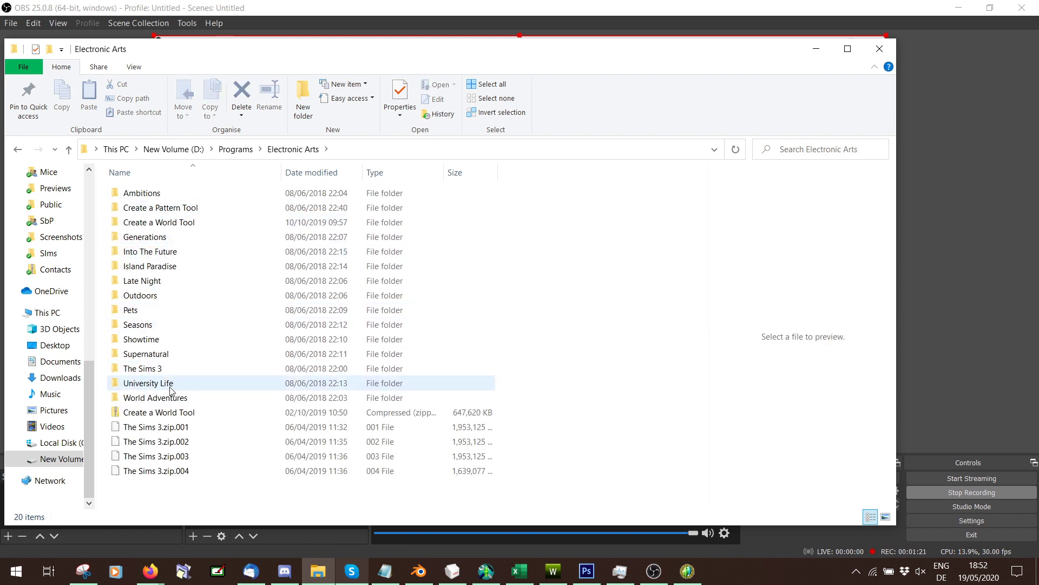
double_click(172, 398)
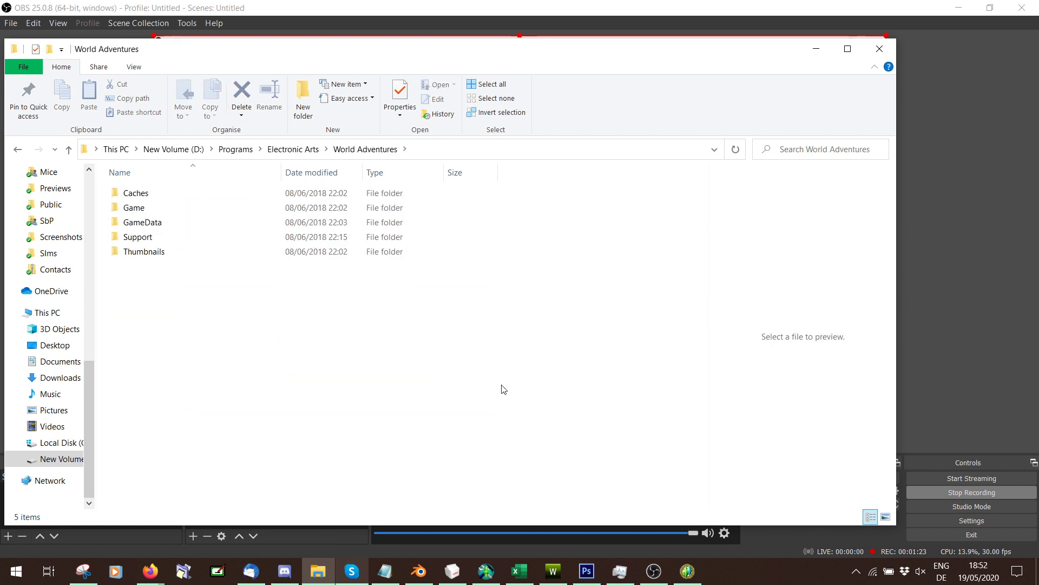
Browse from the World Adventures folder to its GameData\Shared\Packages folder.
click(684, 573)
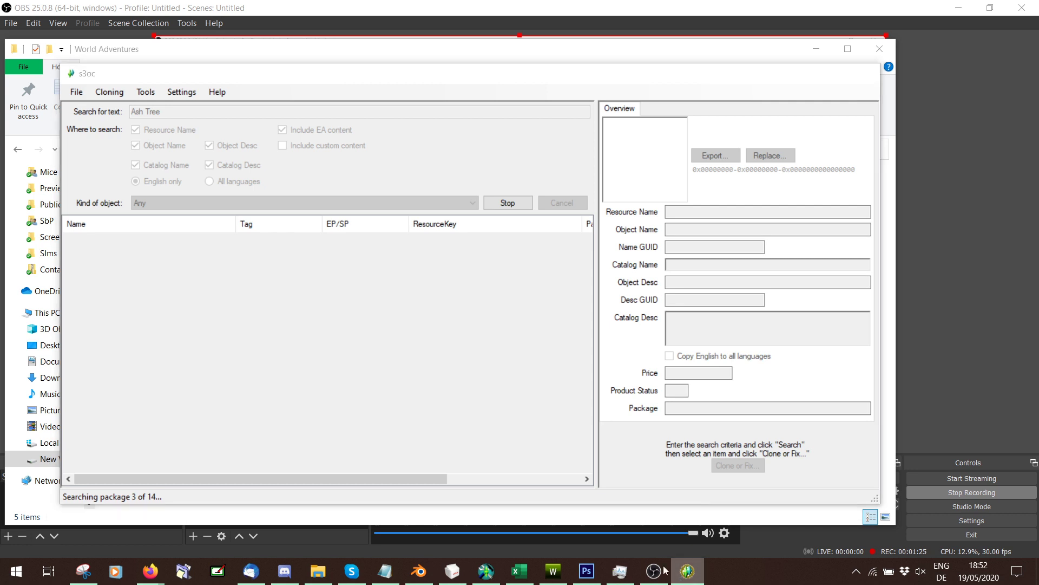
click(681, 578)
click(144, 219)
double_click(130, 208)
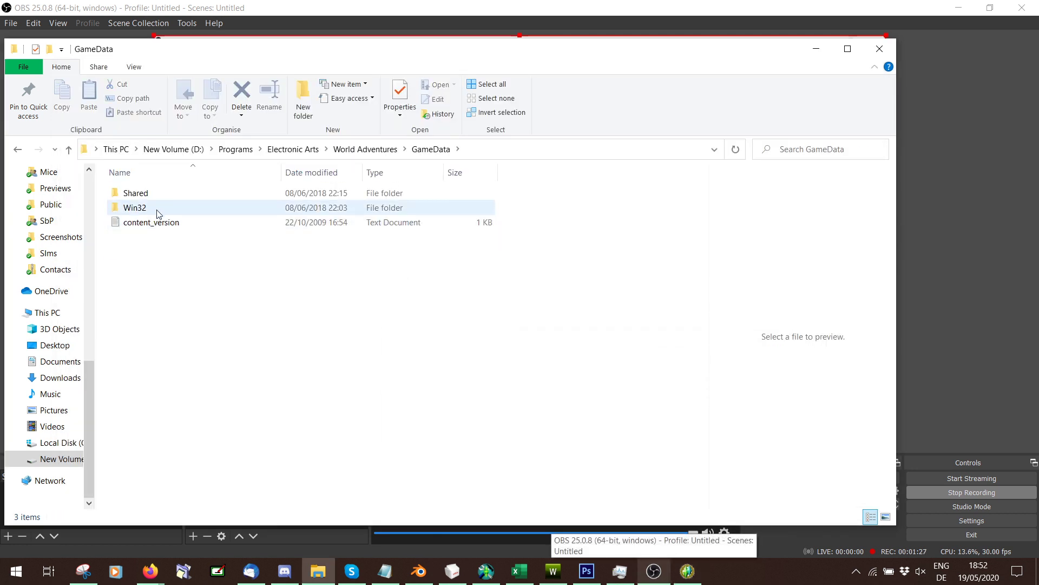
double_click(130, 192)
click(157, 222)
double_click(157, 222)
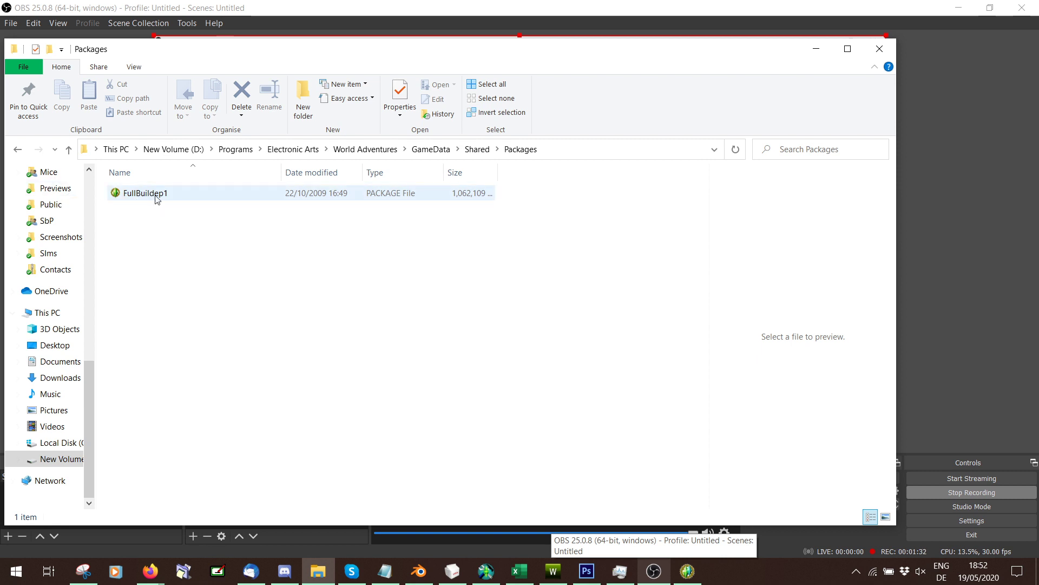
Check the progress of the Ash Tree search in s3oc and return to the Packages folder.
click(683, 578)
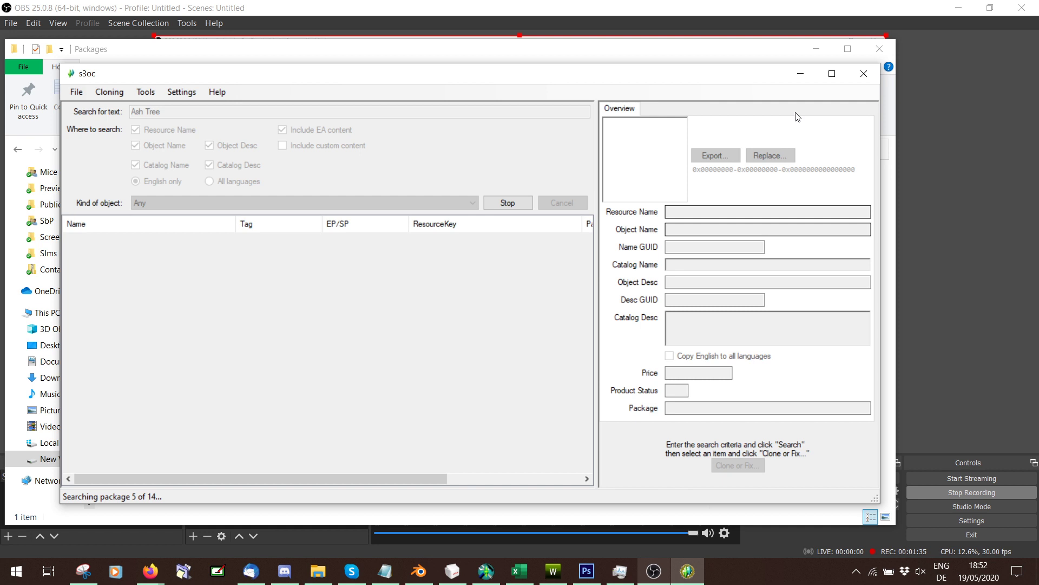
click(801, 74)
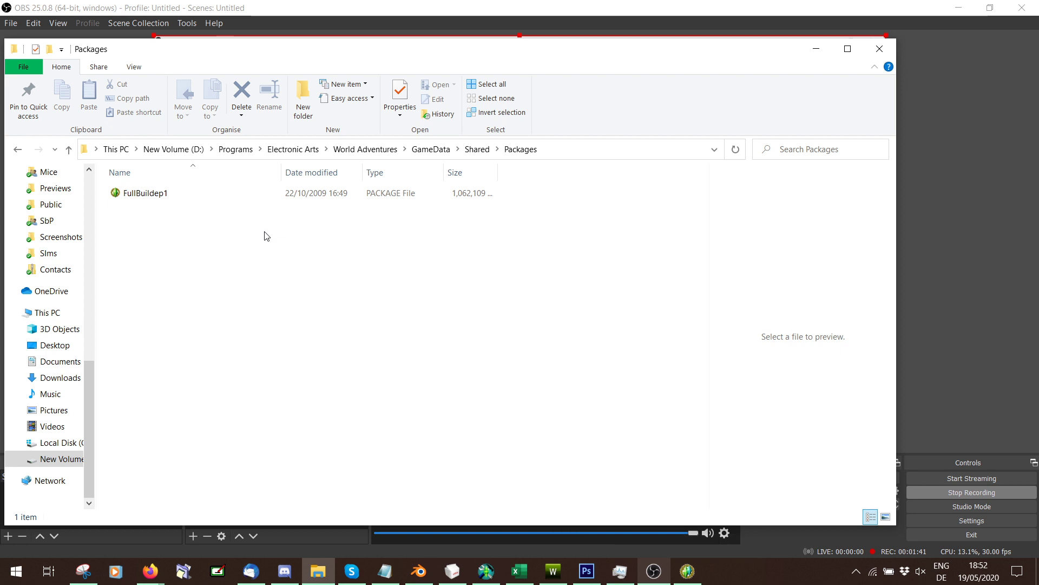
click(685, 565)
click(684, 565)
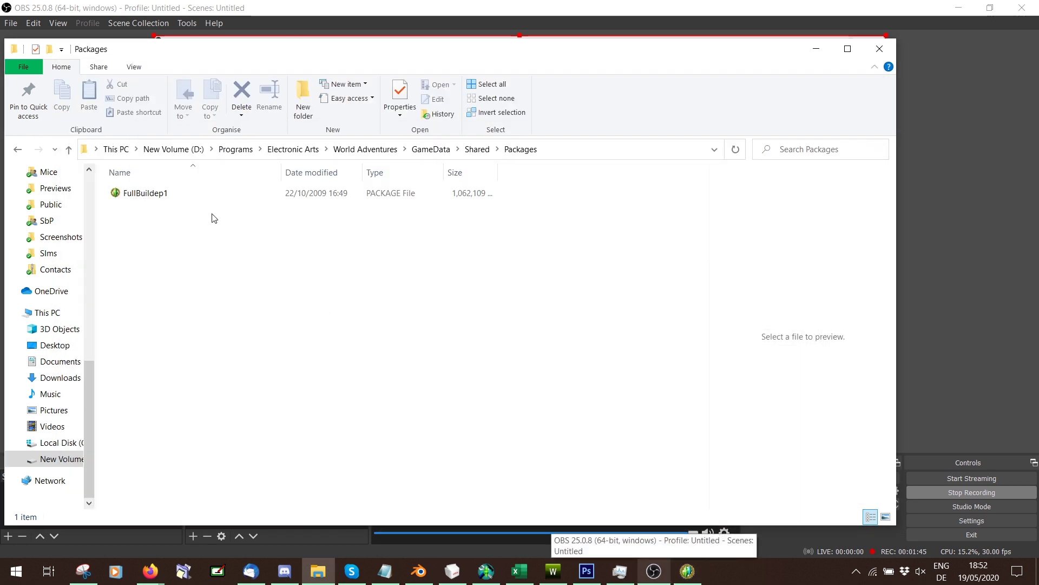
double_click(149, 197)
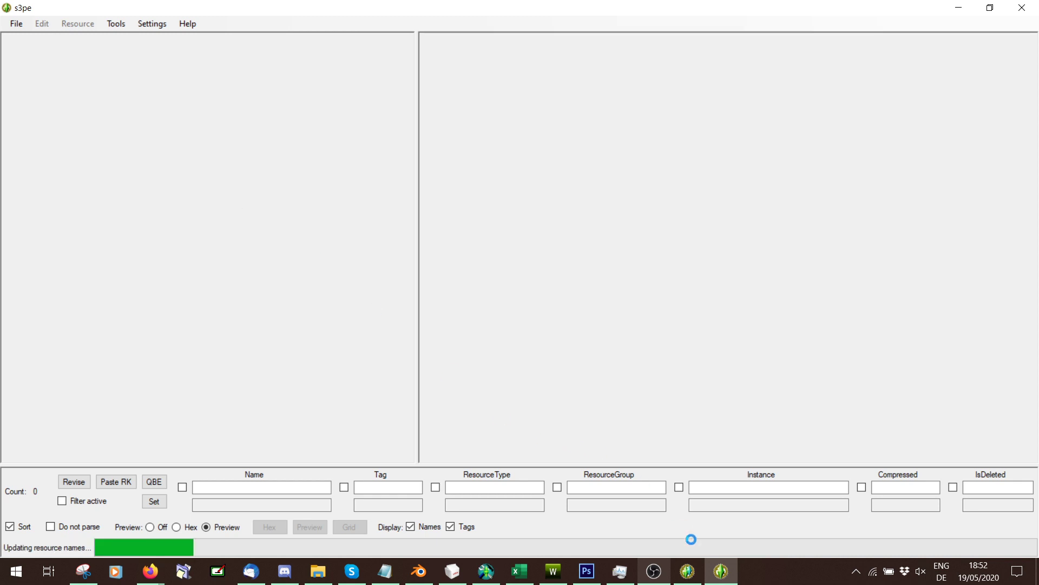
click(690, 576)
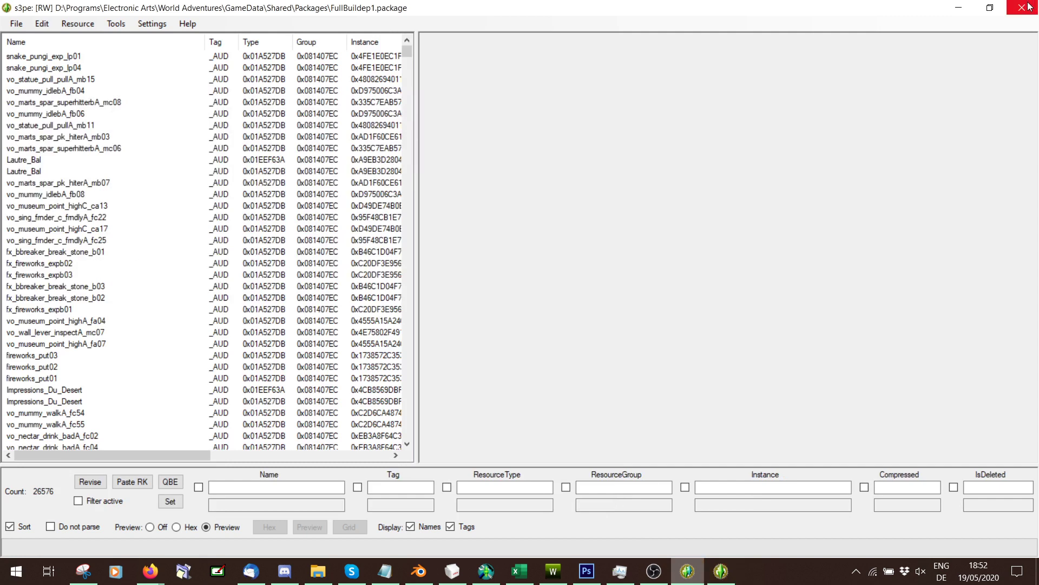
click(1023, 7)
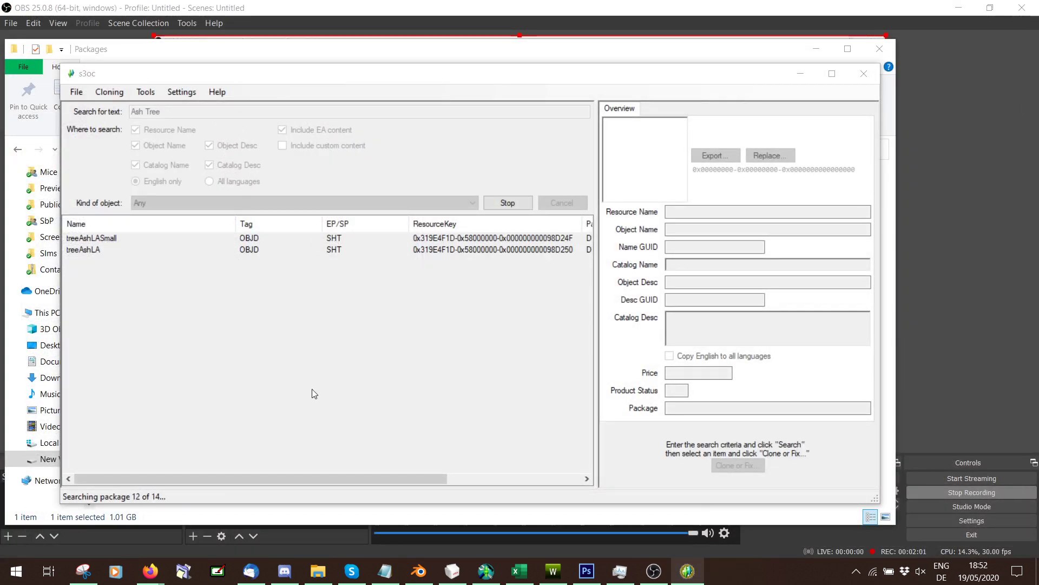
Open the FullBuildep1 package from the Packages folder in s3pe and minimize its window.
click(213, 521)
double_click(145, 194)
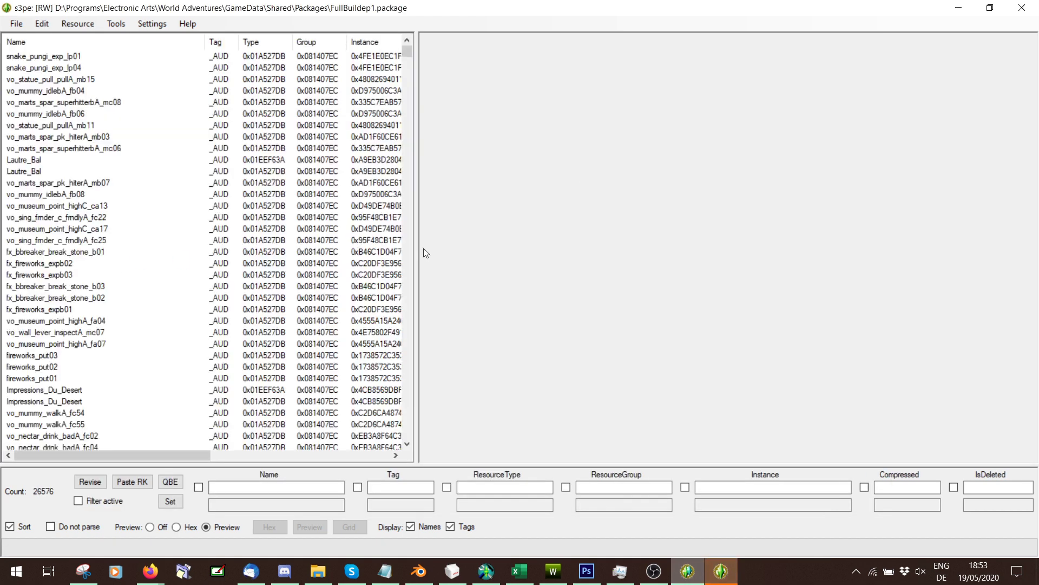
click(958, 7)
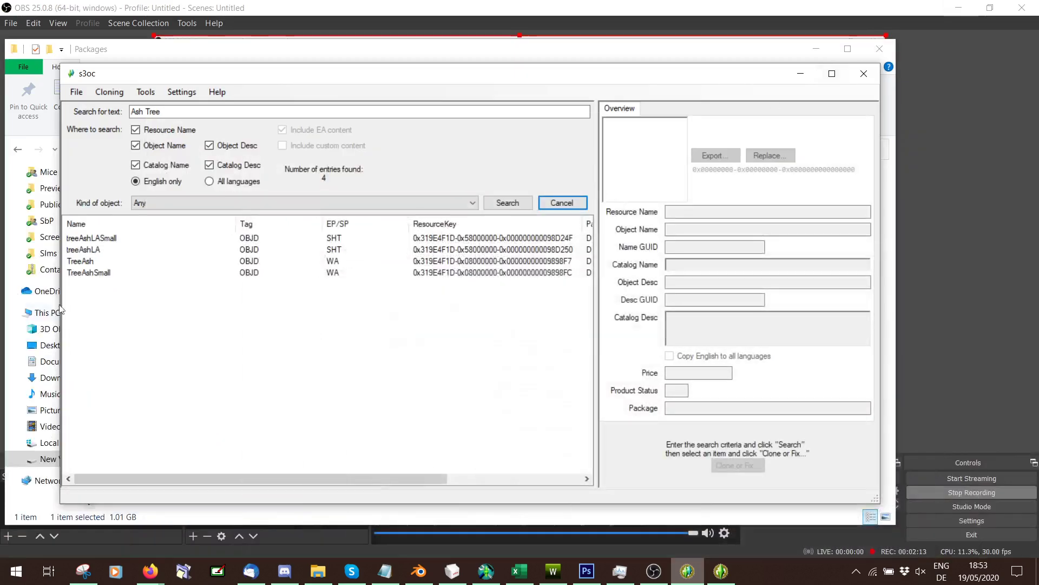
Select the World Adventures TreeAshSmall search result in s3oc and bring up its cloning options.
click(85, 274)
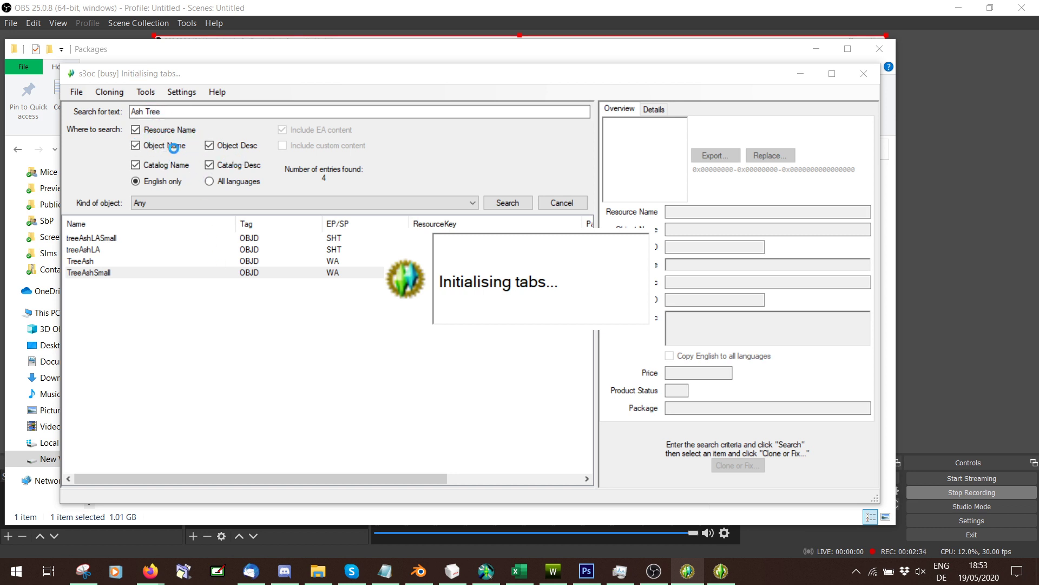
click(78, 275)
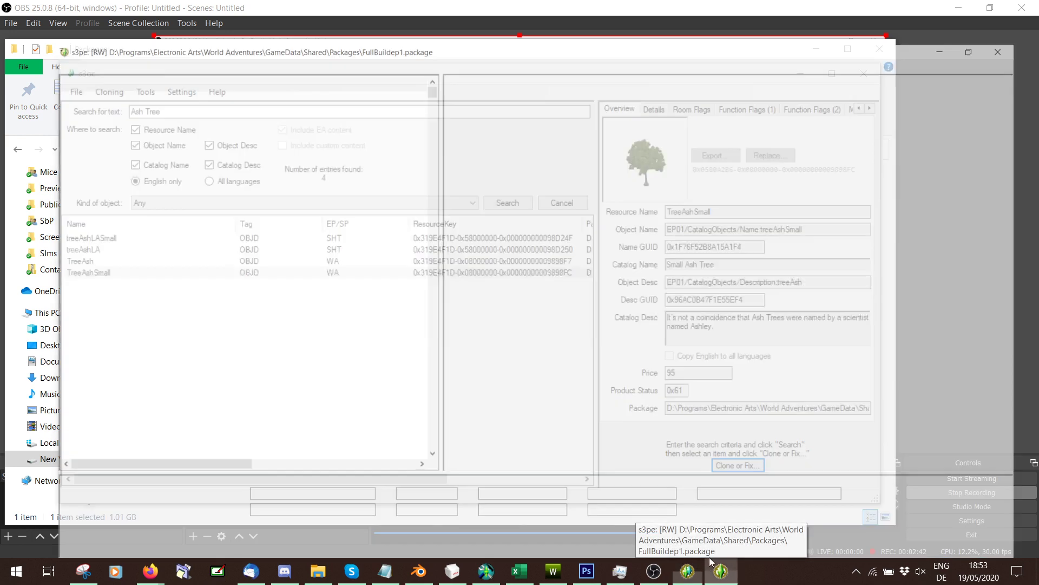
click(723, 541)
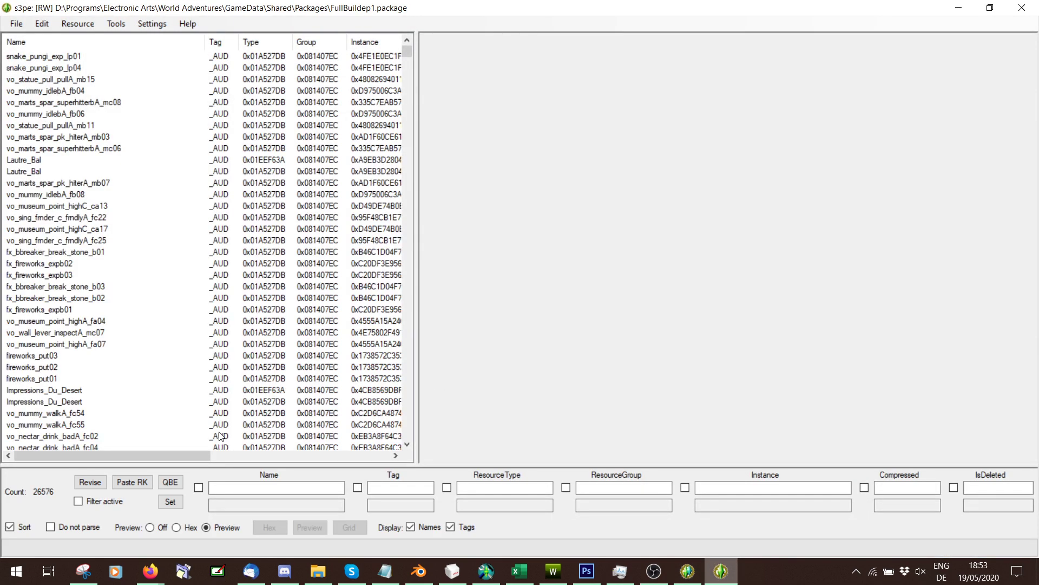
click(981, 6)
click(959, 5)
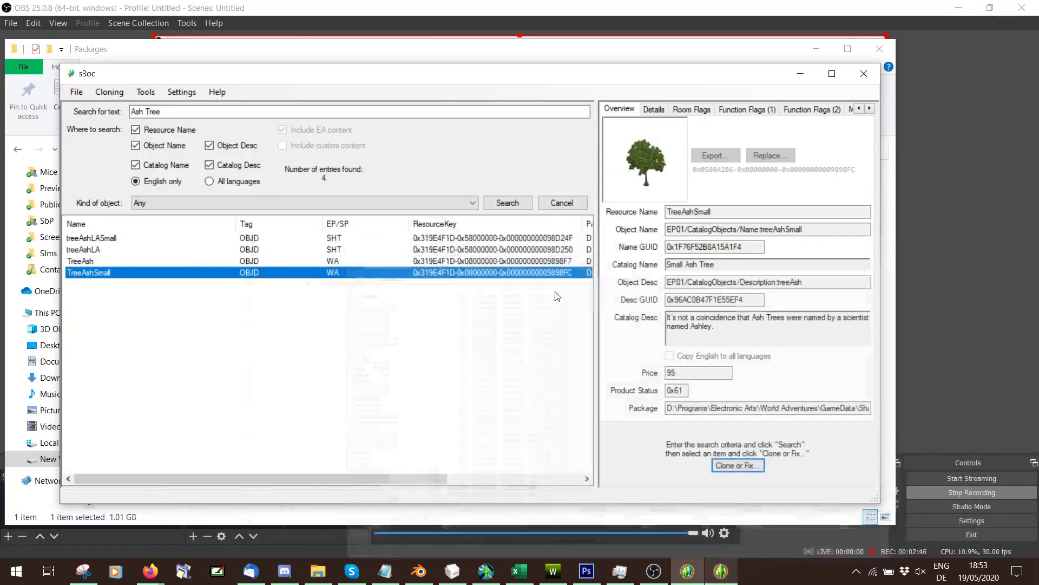
click(738, 464)
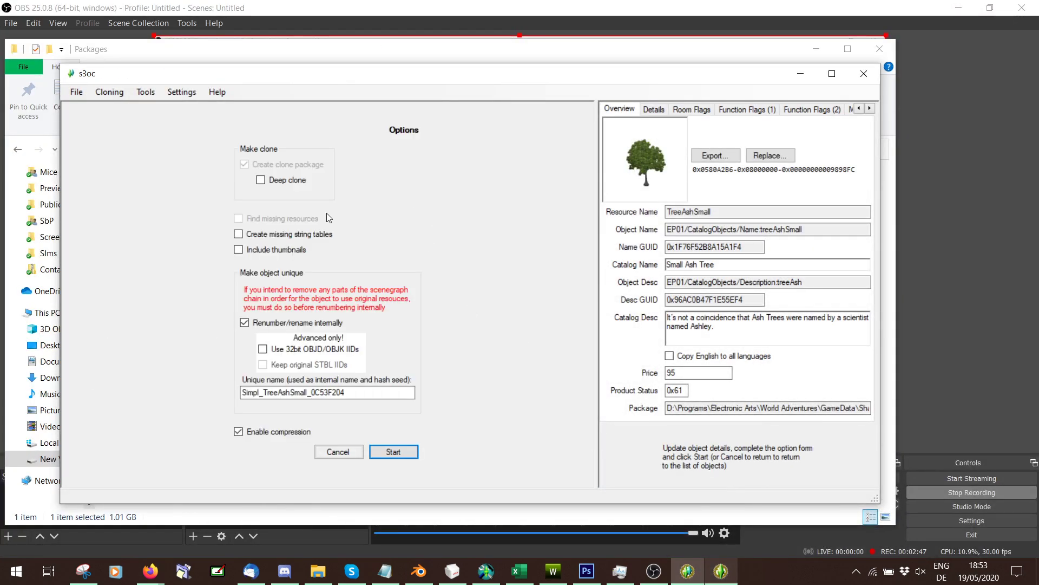
Enable Deep clone, keep internal renumbering on, and set the clone's unique name to "Test".
click(245, 323)
click(253, 327)
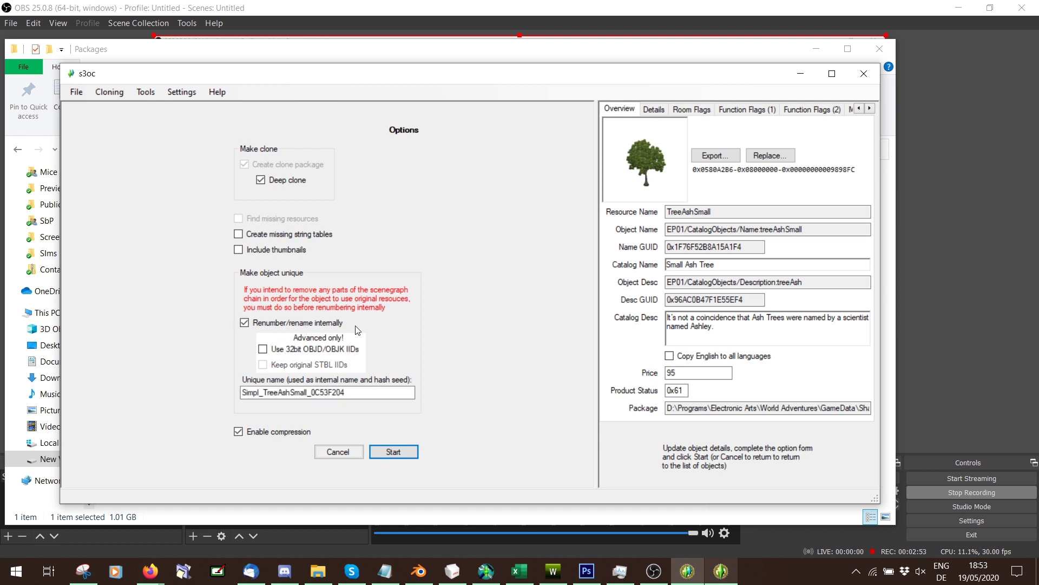
click(359, 392)
double_click(362, 390)
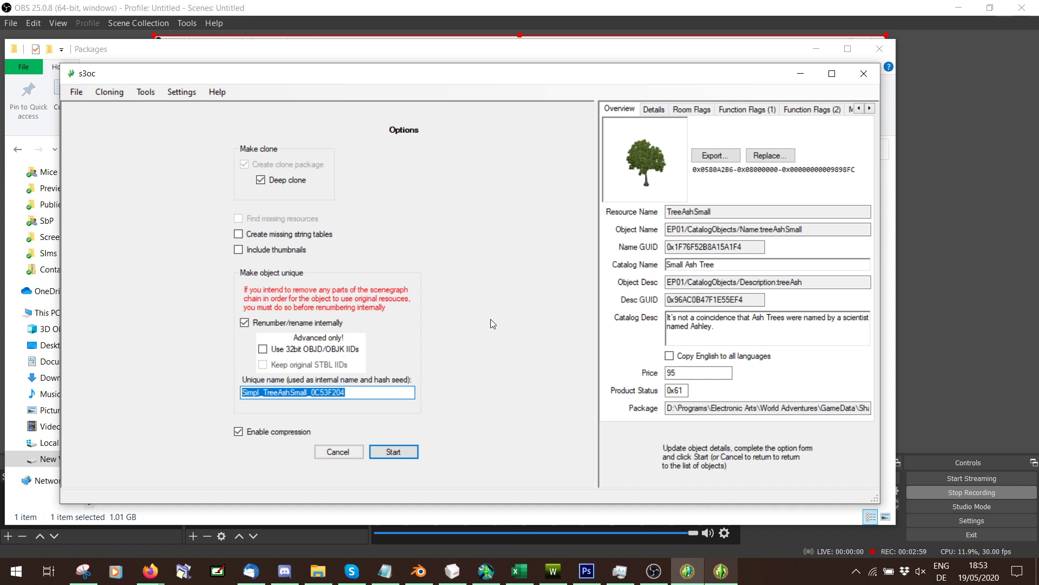
text(Test)
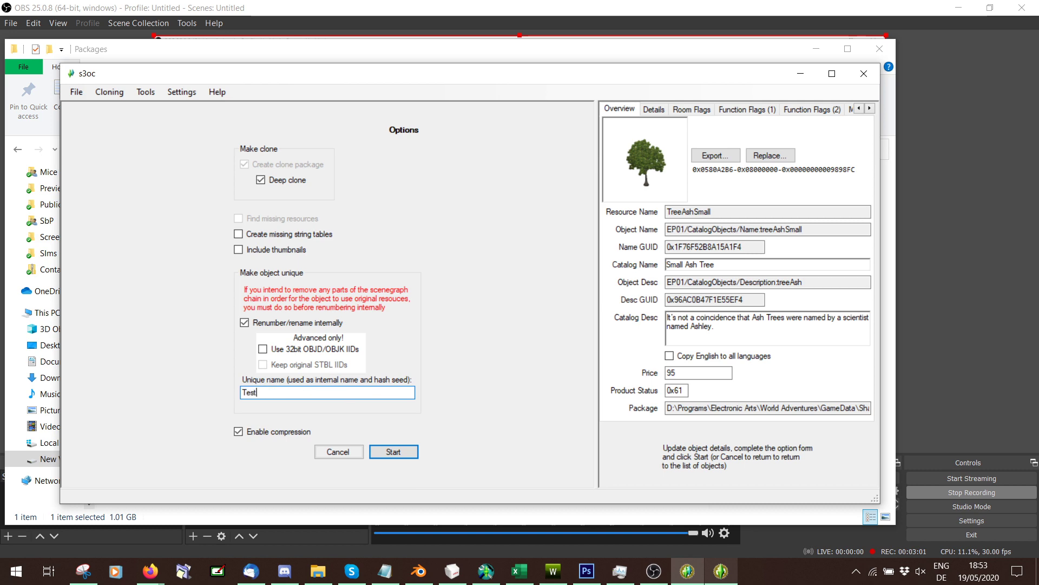
Create the clone and save it as the package Test in New folder (3).
click(394, 452)
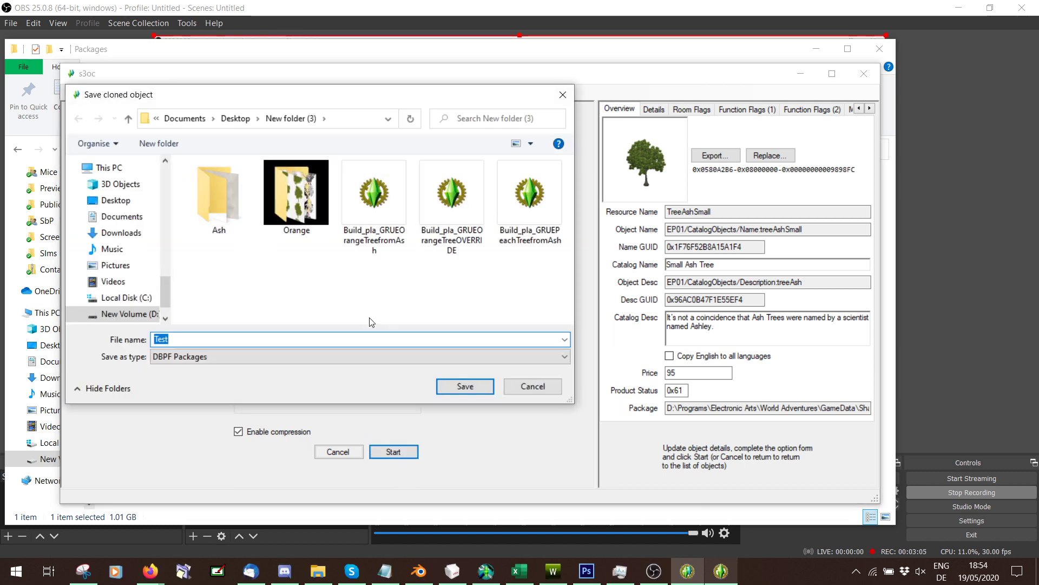
click(466, 390)
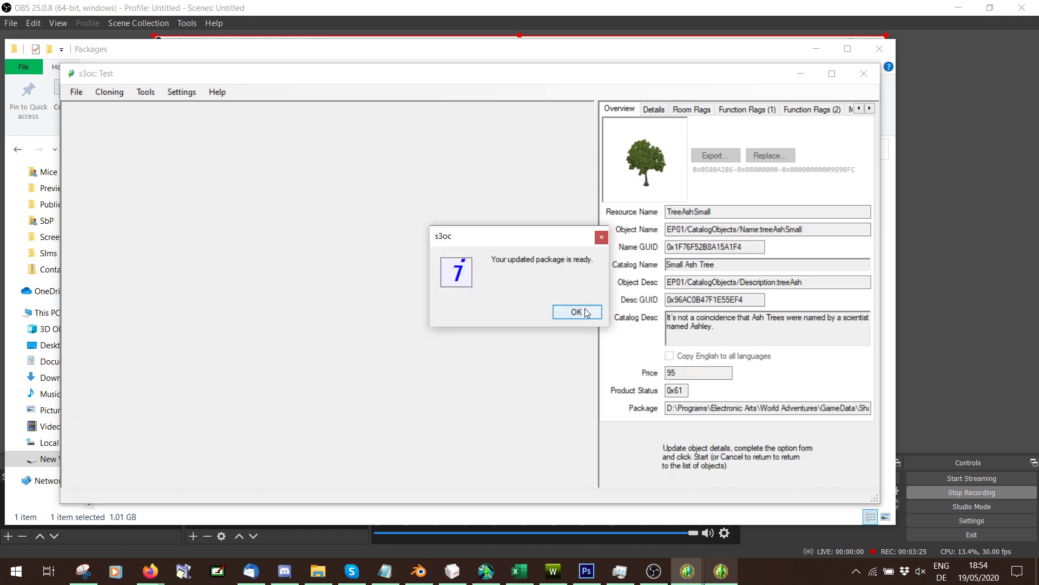
click(575, 310)
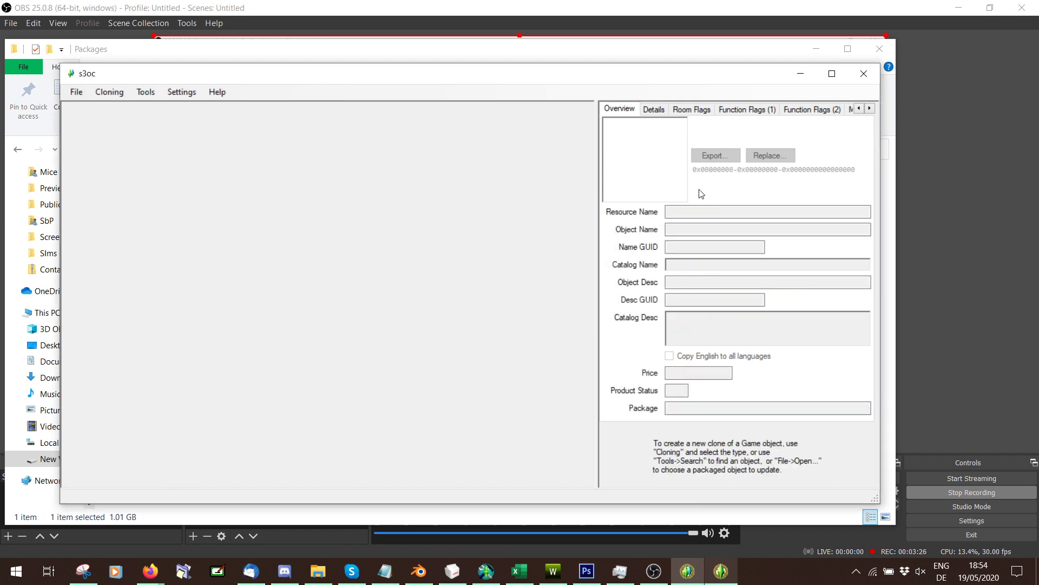
Close s3oc, open the Test package from New folder (3) on the Desktop to view its resources, and close it again.
click(855, 79)
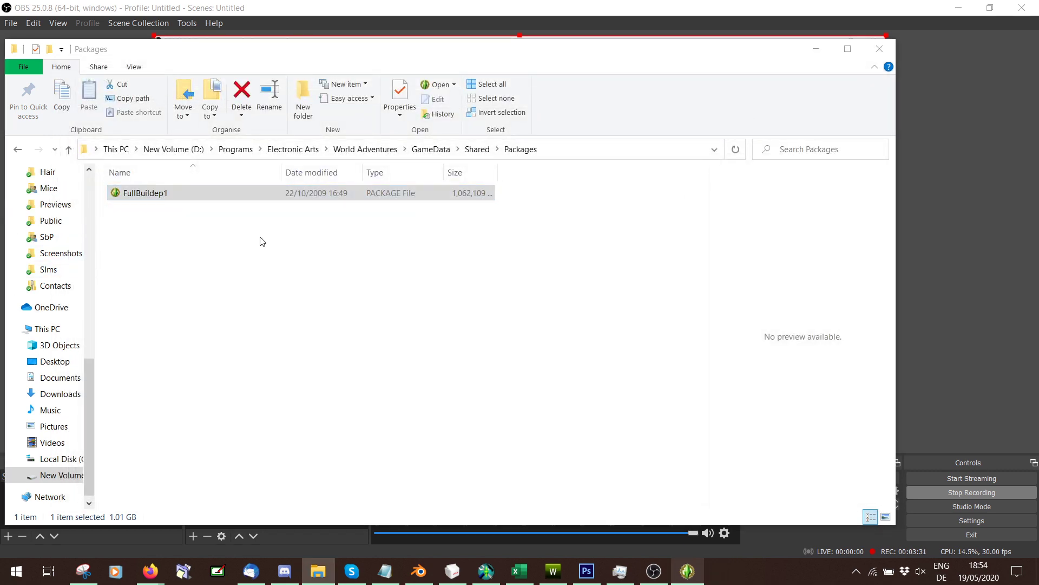
key(super+e)
click(51, 199)
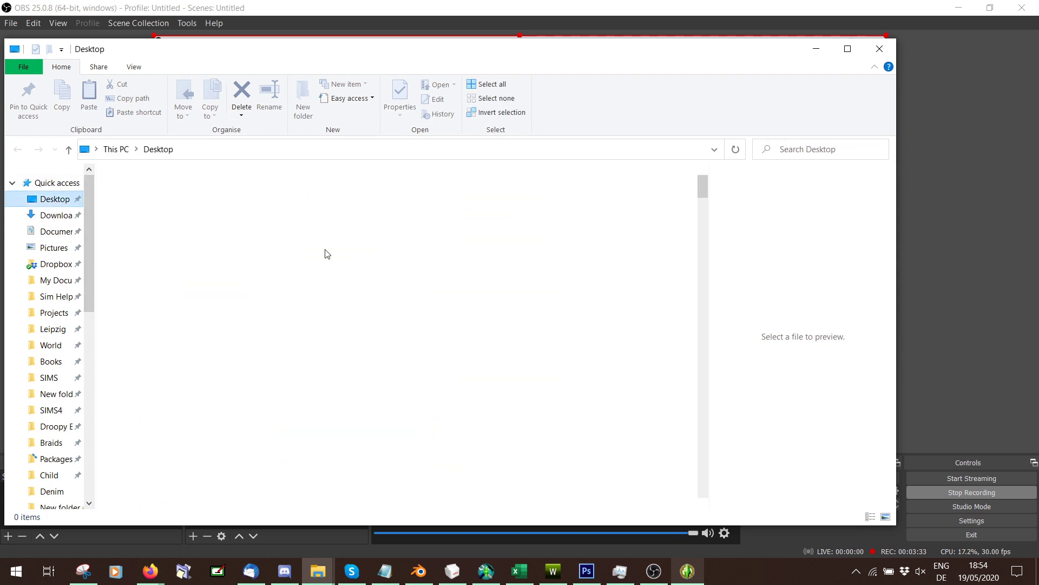
scroll(284, 425, down, 2)
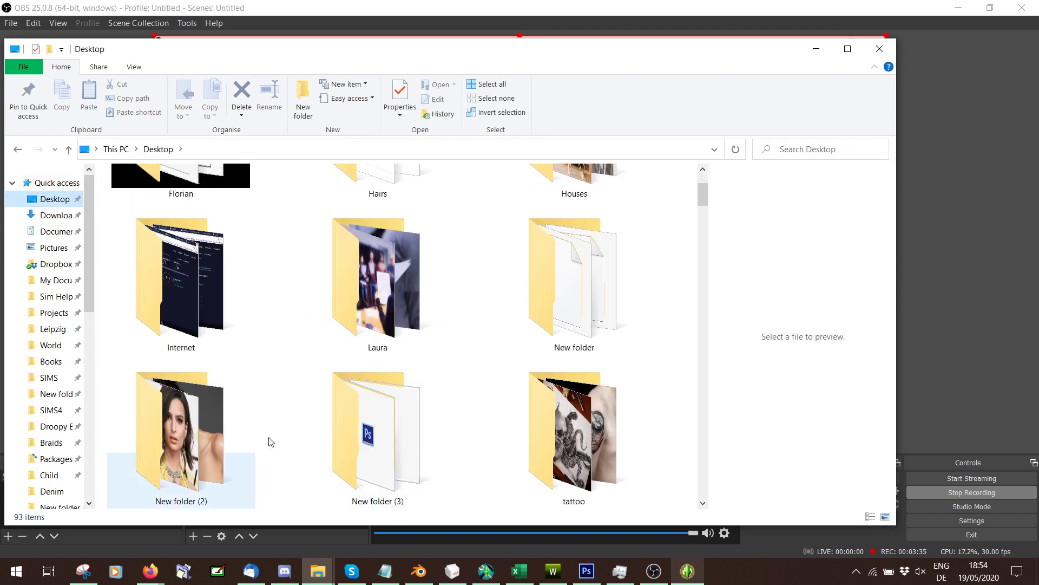
double_click(377, 433)
scroll(288, 300, down, 5)
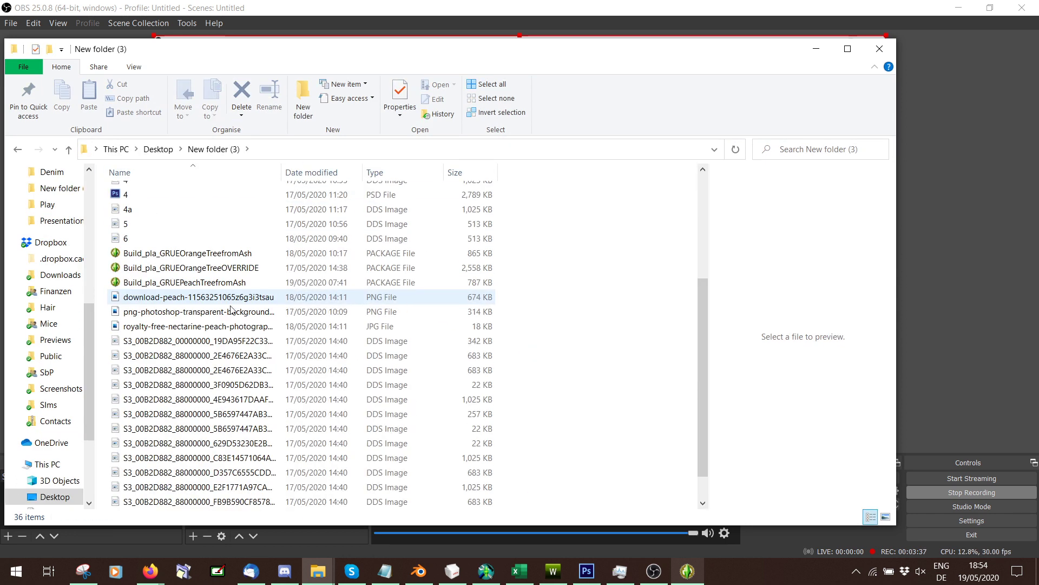
click(137, 502)
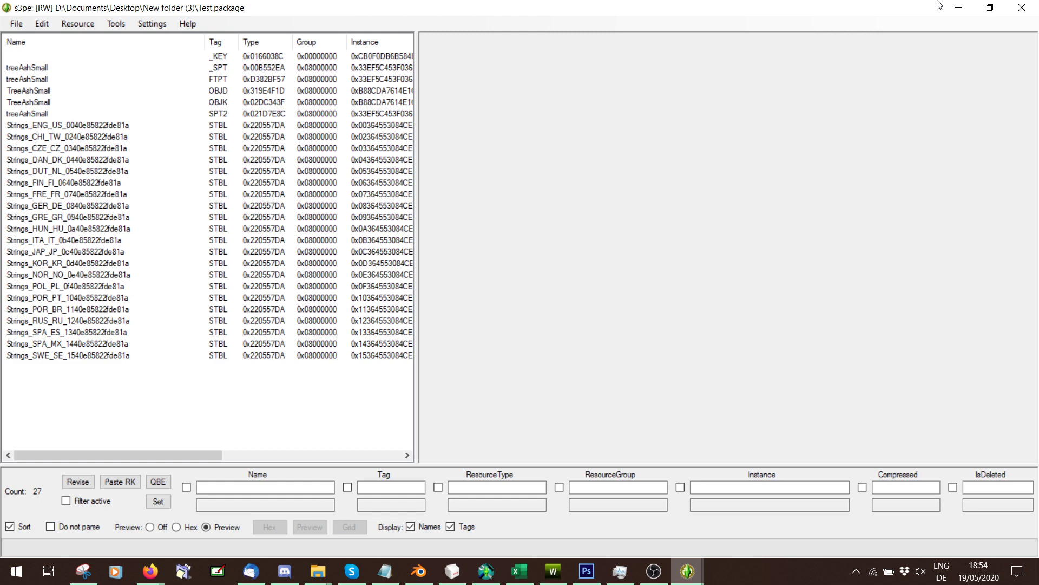
click(1022, 8)
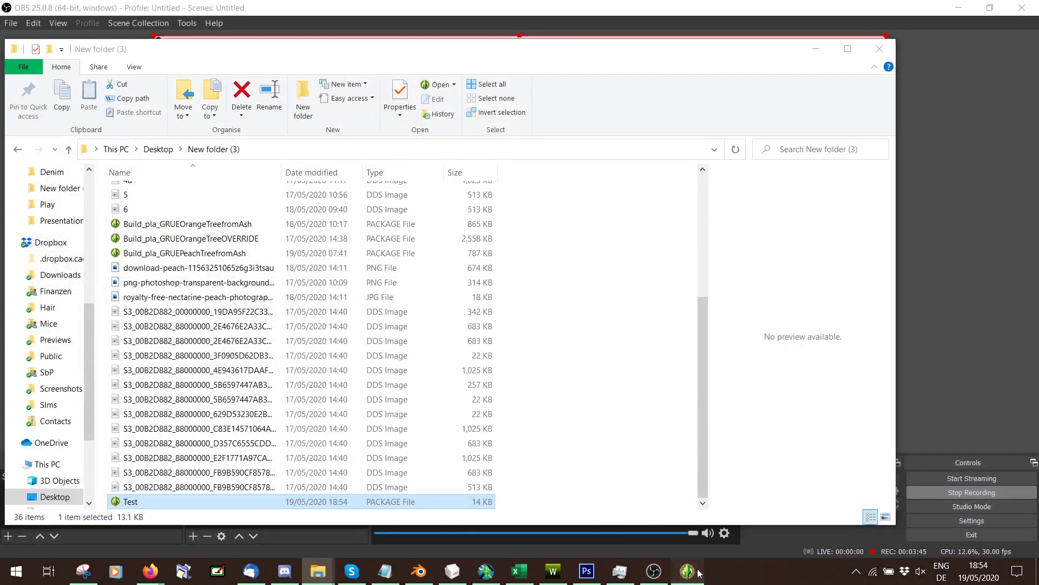
Switch to the FullBuildep1 package, filter its resources by the name "TreeAsh", and select all six treeAsh _IMG textures.
click(698, 572)
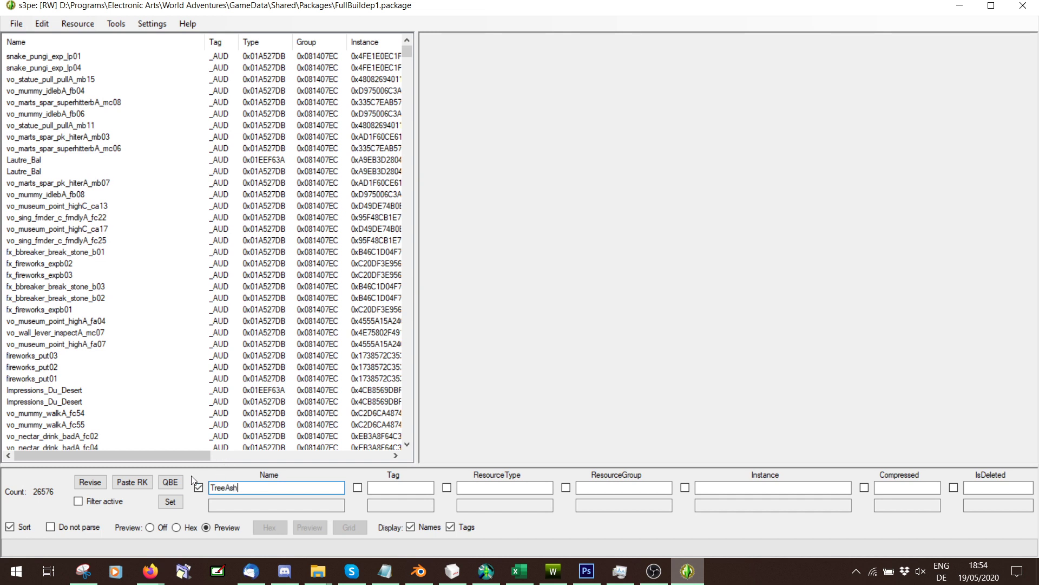
click(79, 502)
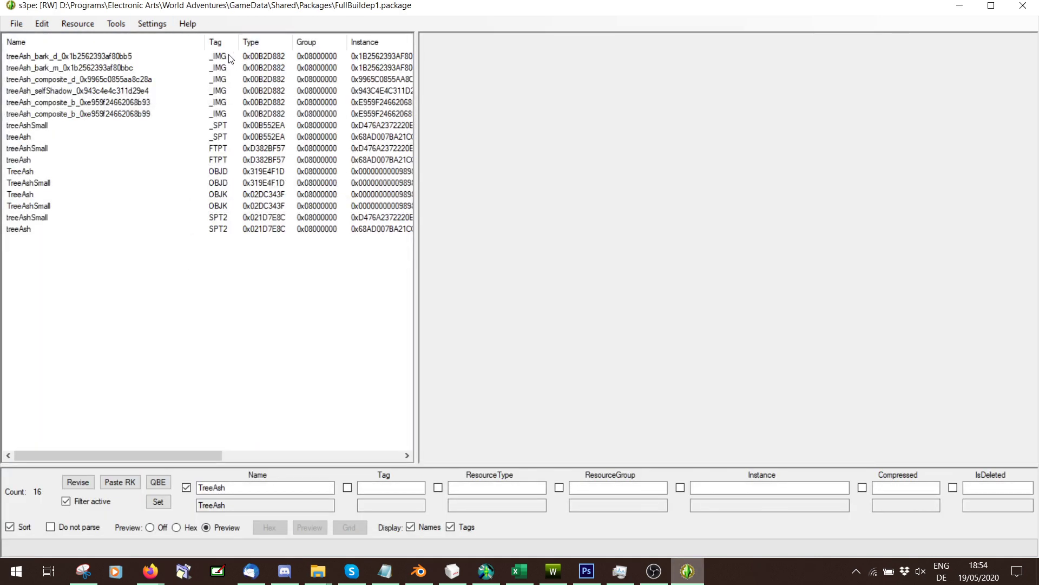
click(230, 57)
click(93, 115)
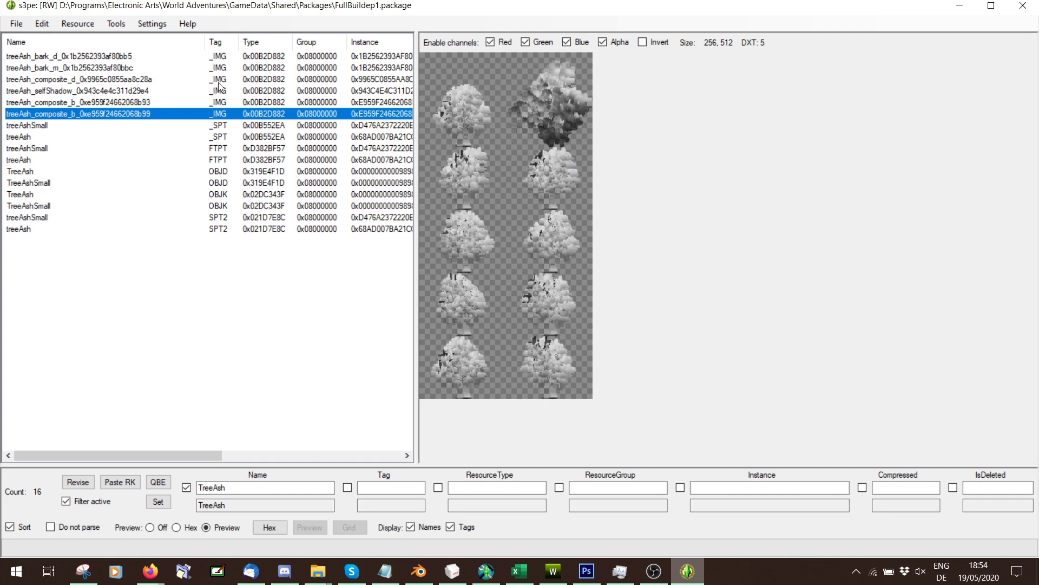
shift+click(221, 57)
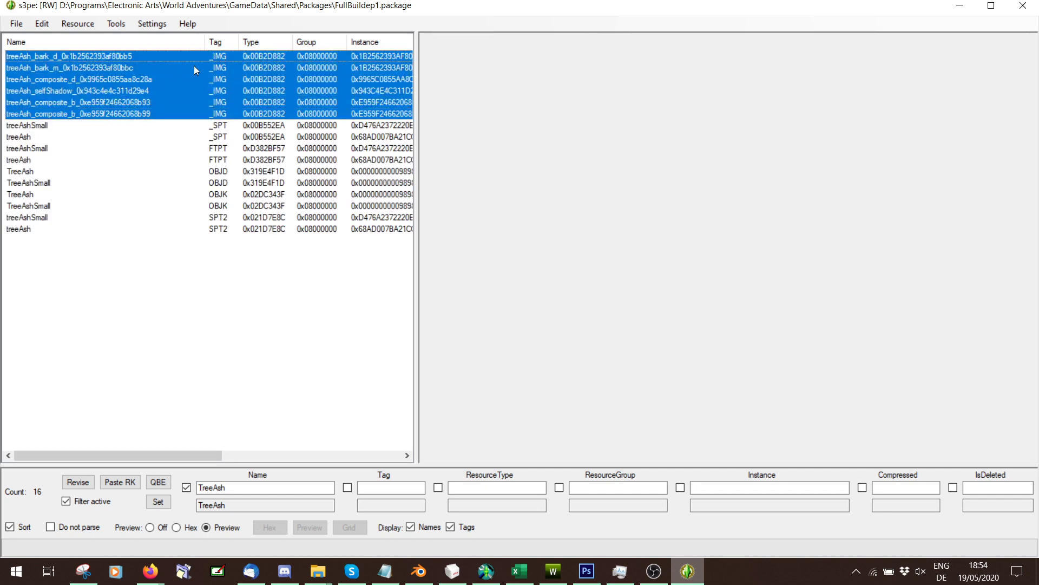
Export the selected treeAsh textures to file, creating a new folder named "Test" inside New folder (3) in the export dialog.
click(78, 23)
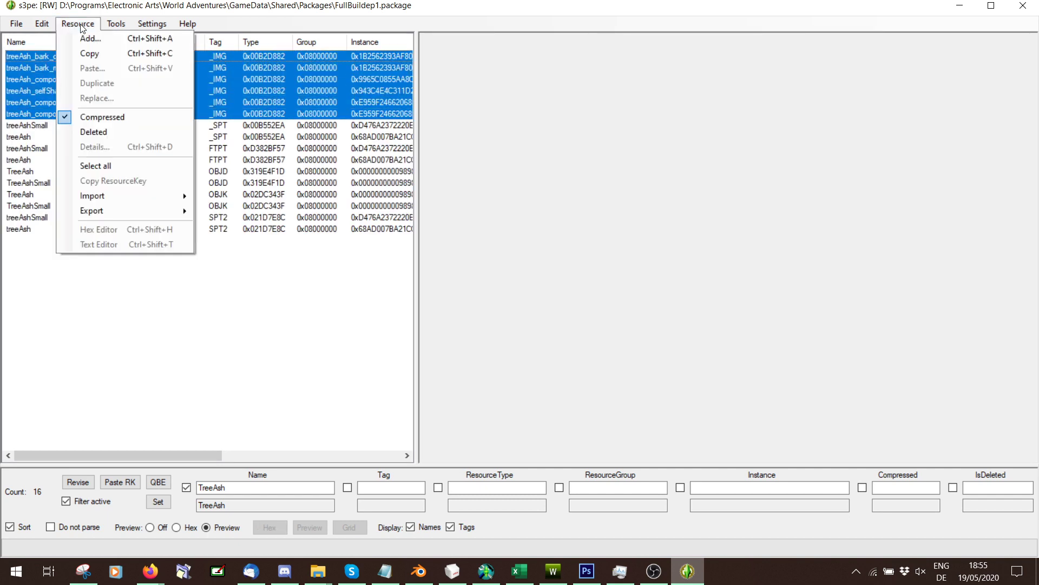
mouse_move(124, 210)
click(255, 211)
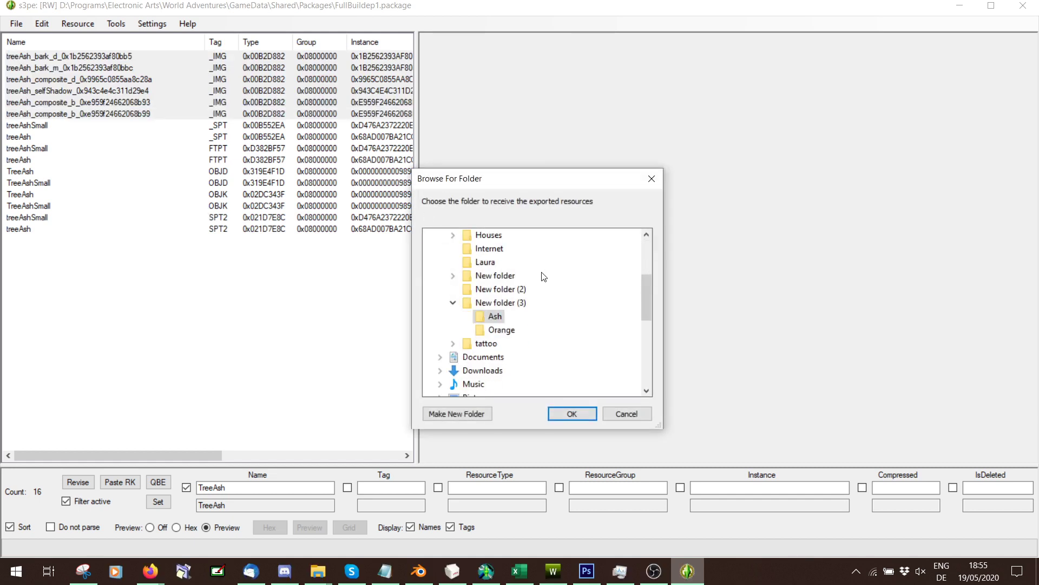
click(498, 302)
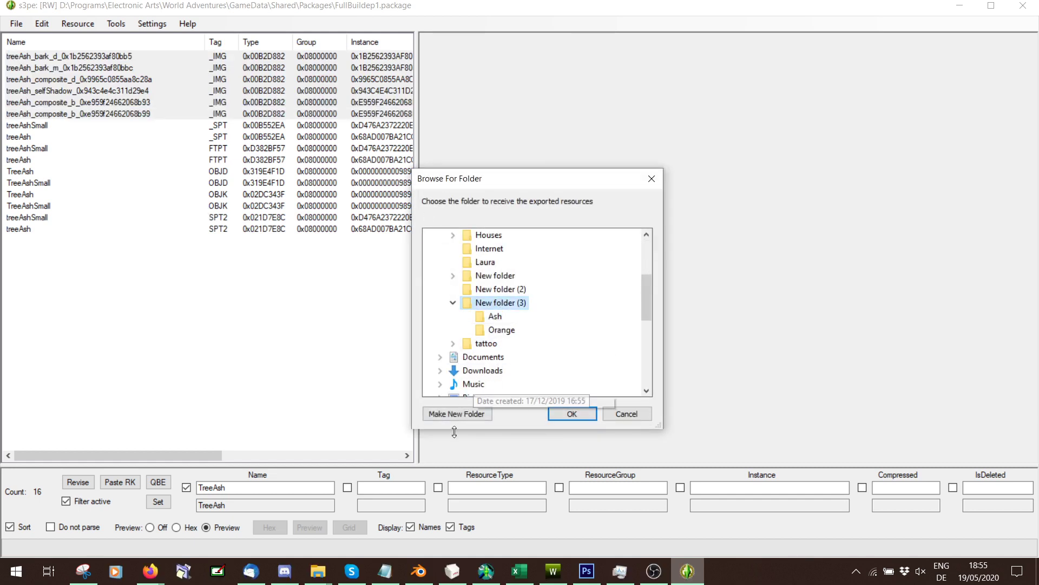
click(456, 420)
text(Tes)
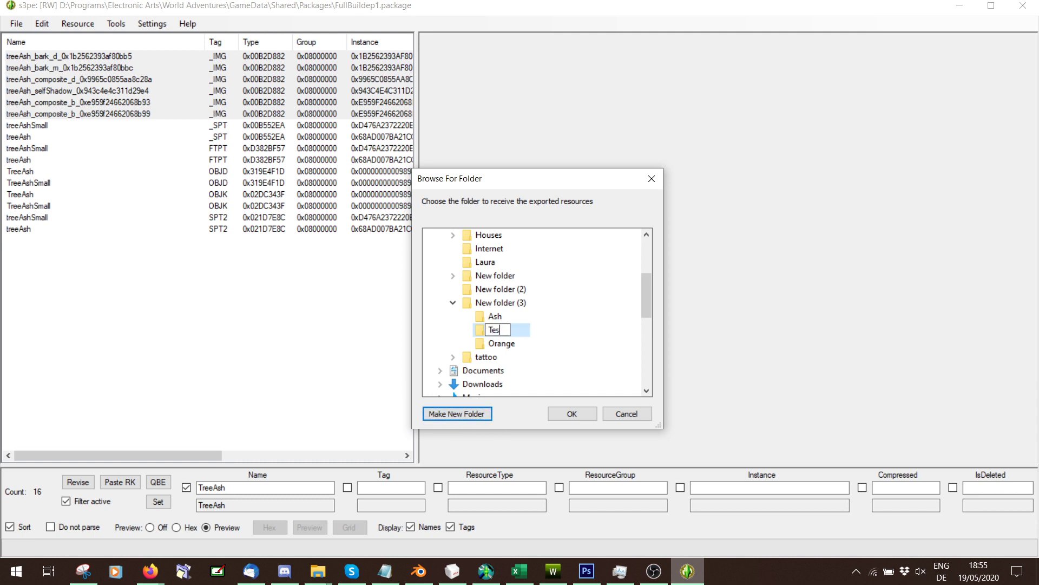
text(t)
key(Return)
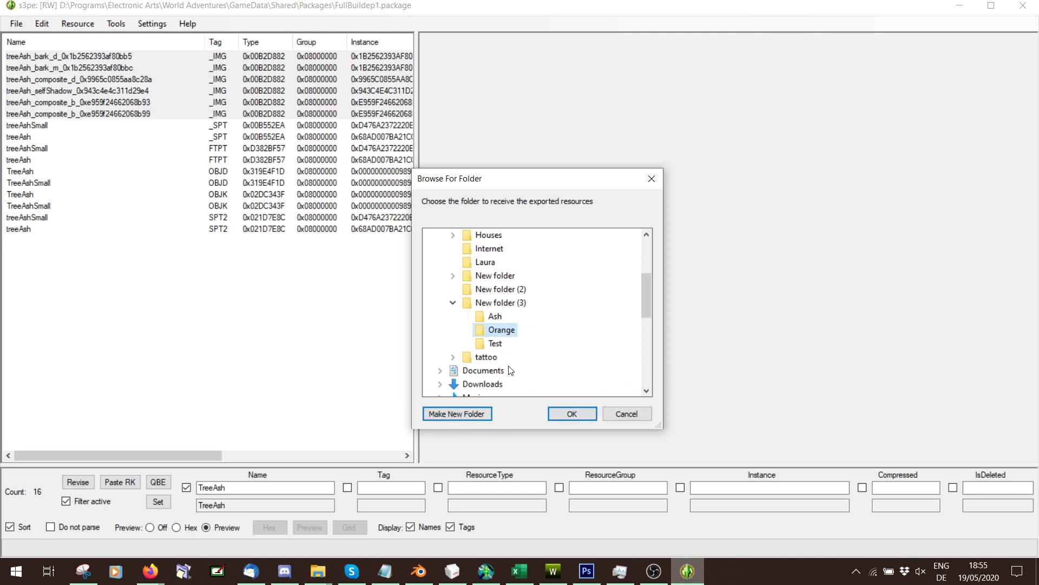
click(573, 414)
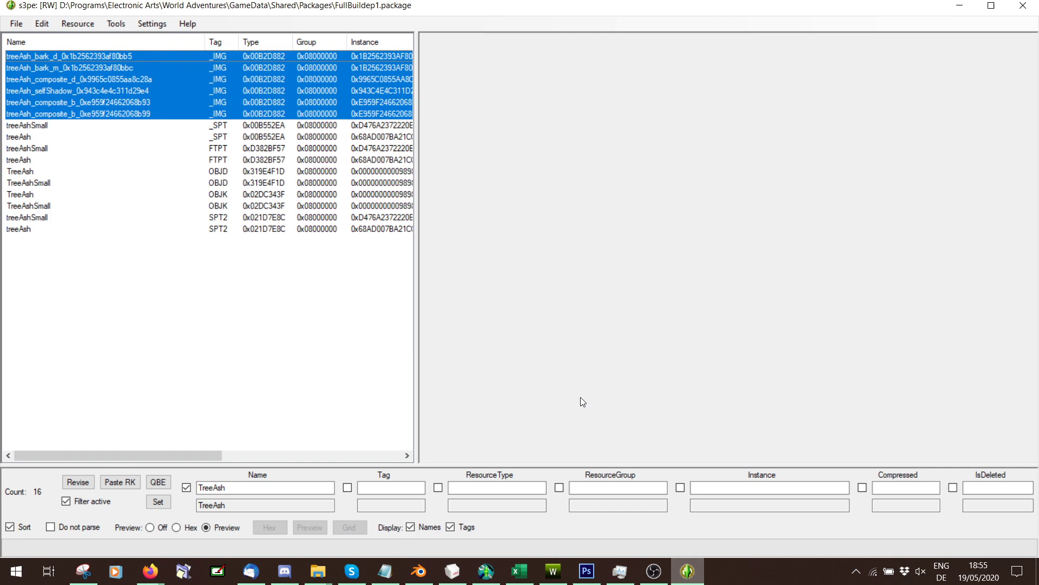
Close the FullBuildep1 package, reopen the Test package from New folder (3) in s3pe, and minimize its window.
click(1023, 5)
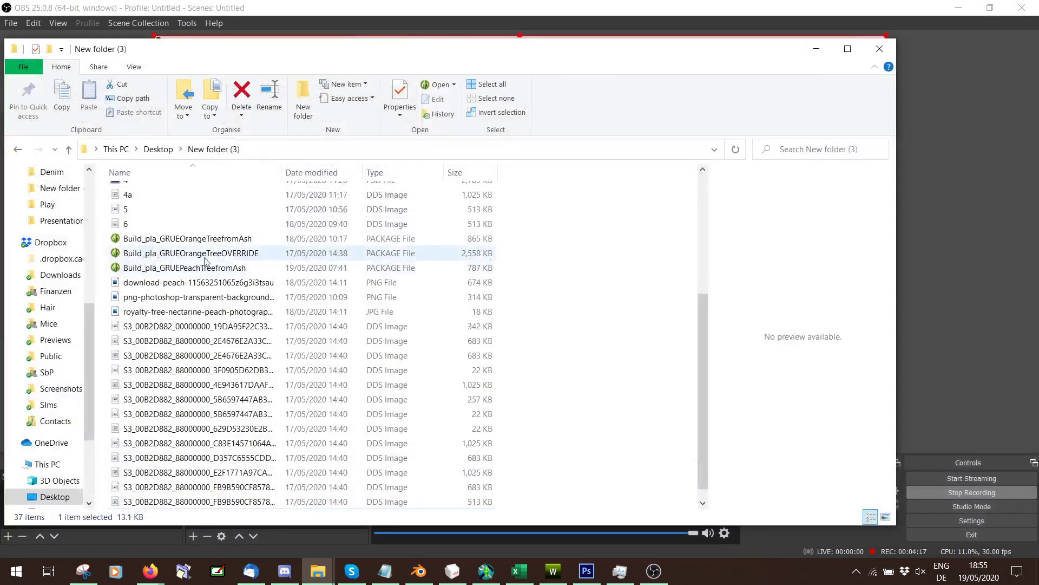
scroll(206, 268, up, 5)
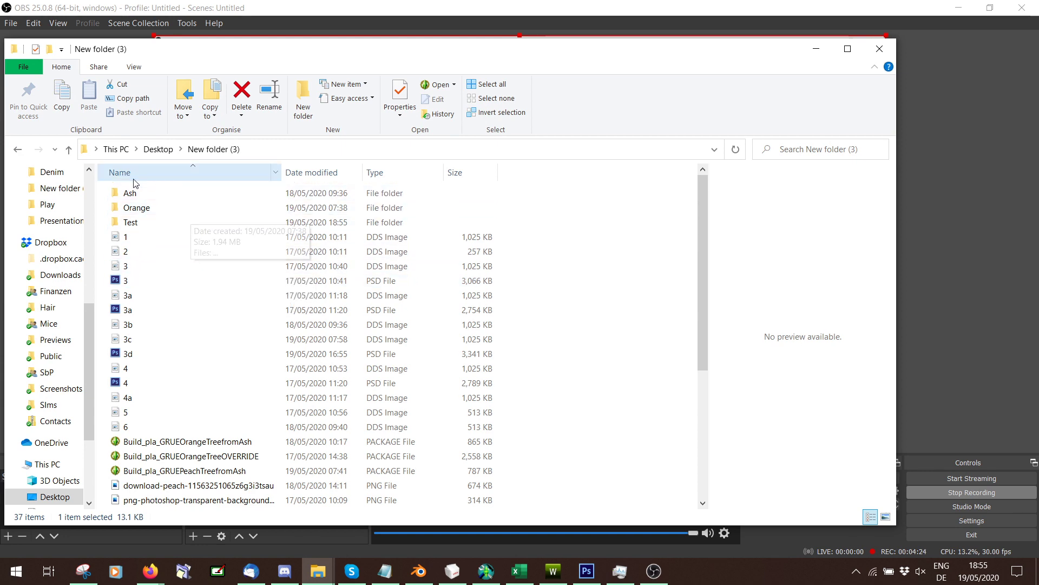
scroll(178, 325, down, 5)
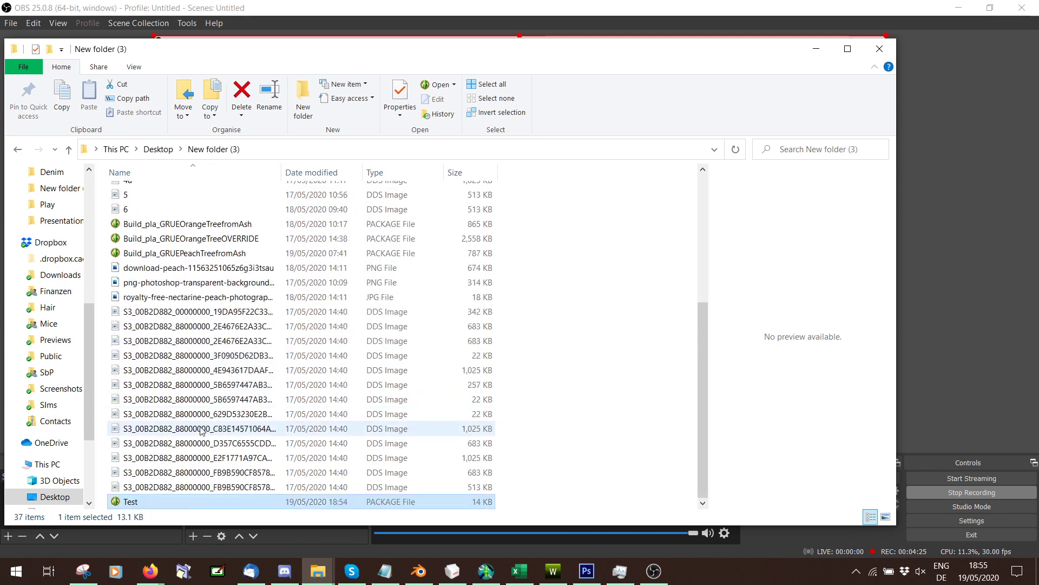
double_click(140, 504)
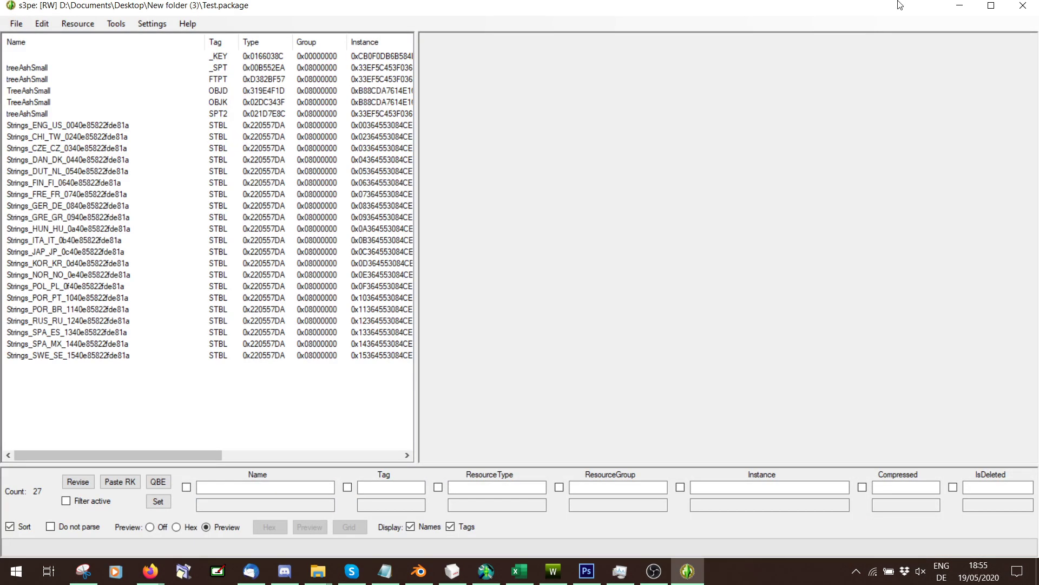
click(960, 5)
scroll(204, 228, up, 5)
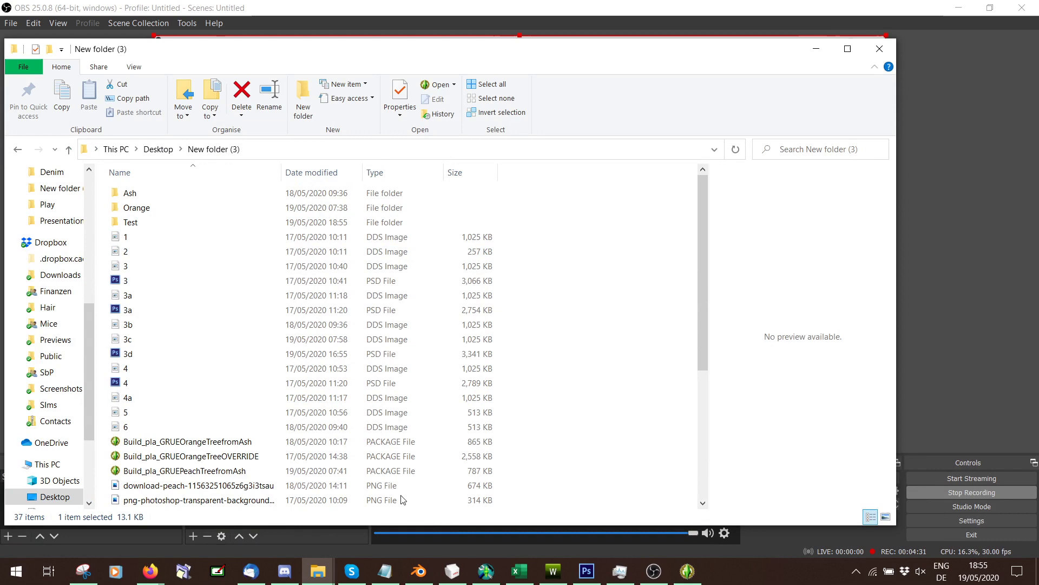
Switch to Photoshop and open the treeAsh_composite_d DDS texture from the Ash folder in New folder (3), loading it with default sizes.
click(586, 571)
click(30, 9)
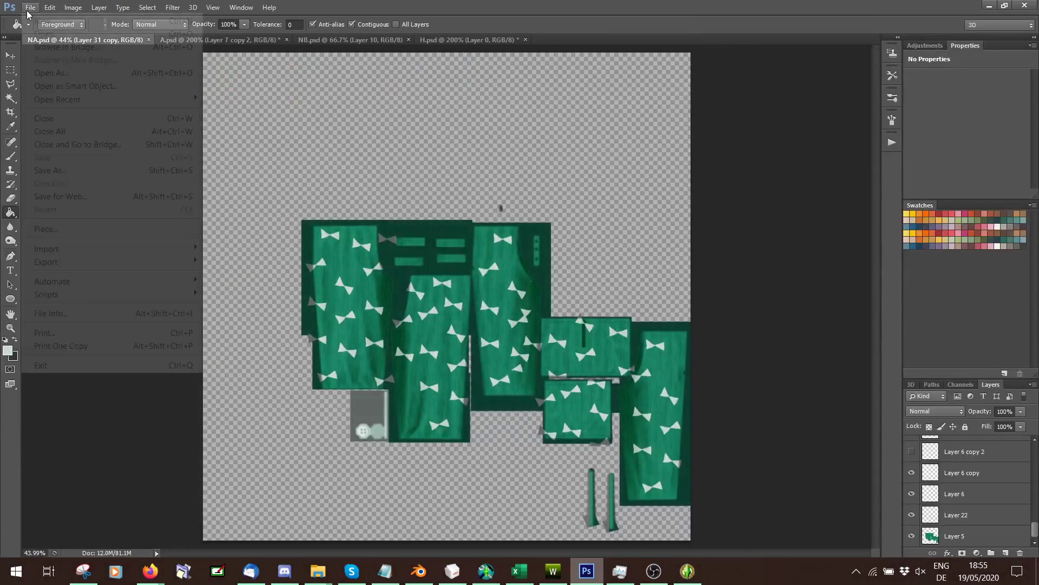
click(44, 34)
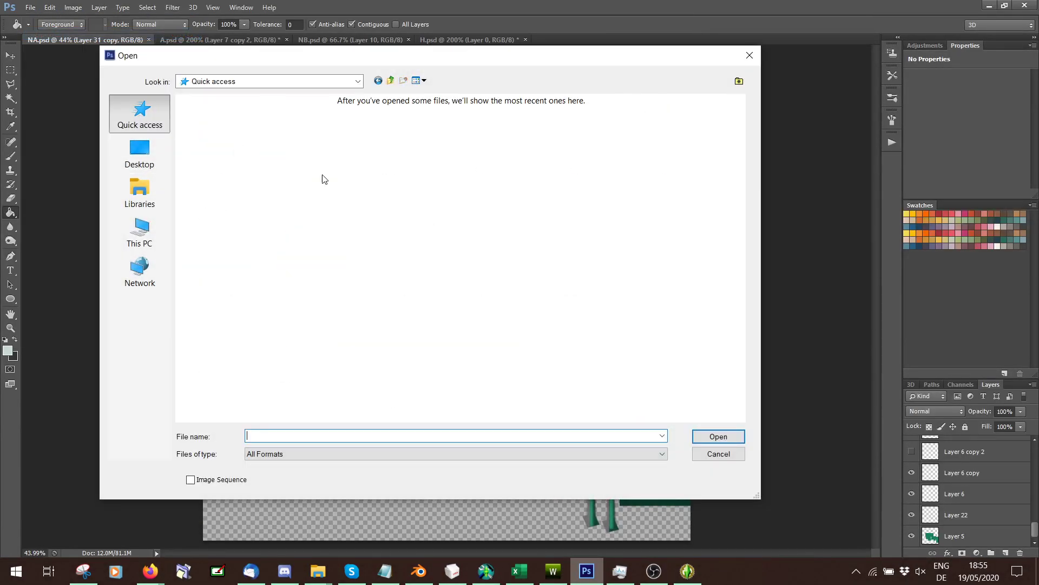
scroll(475, 214, down, 3)
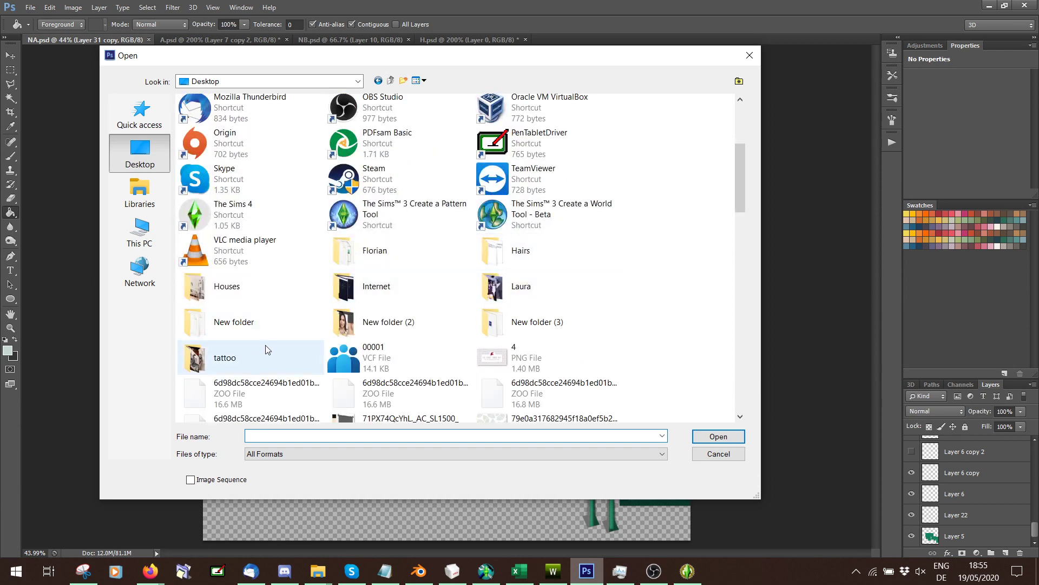
double_click(522, 322)
double_click(191, 110)
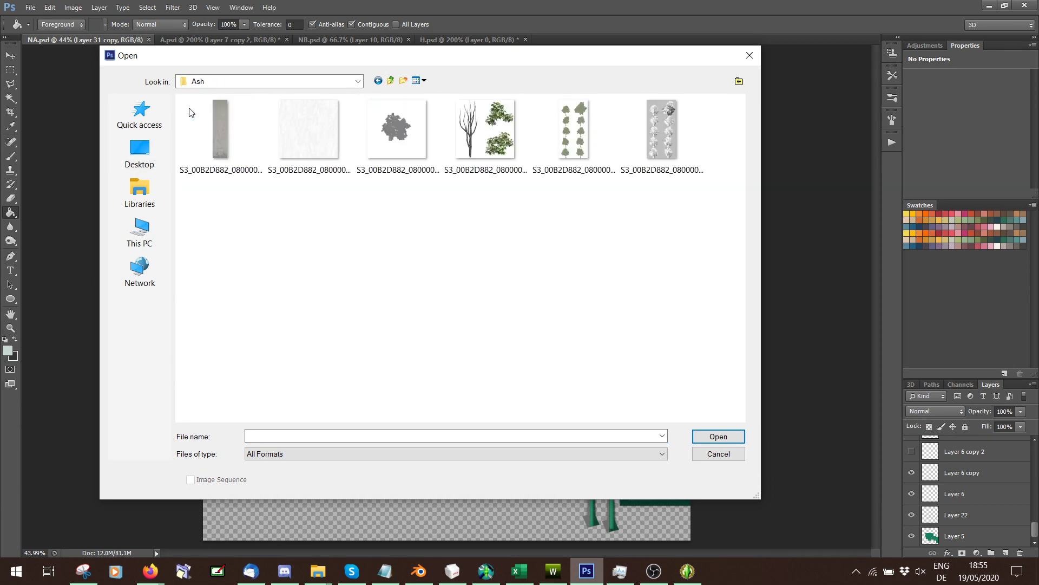
double_click(485, 130)
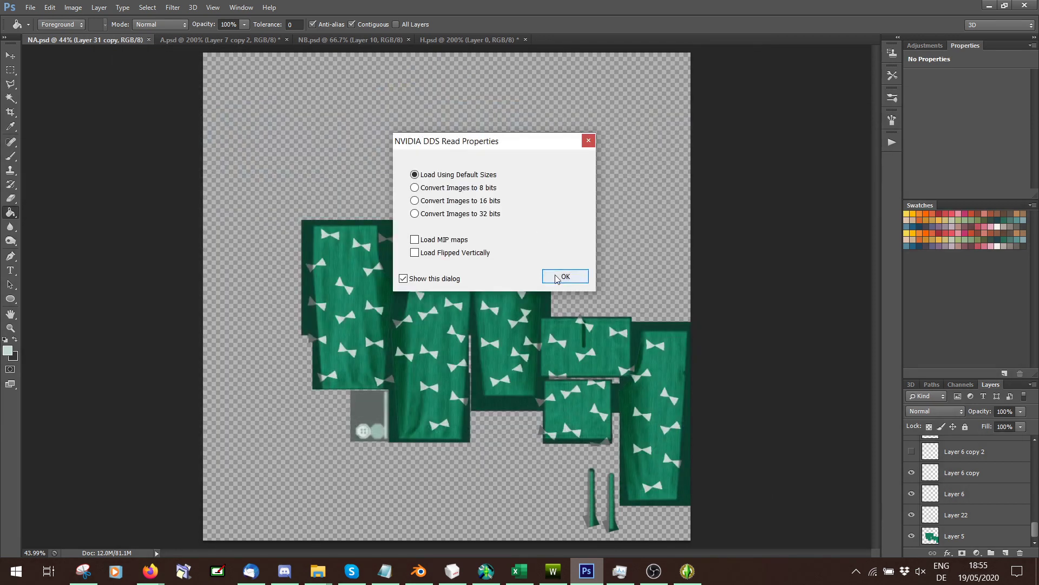
click(558, 279)
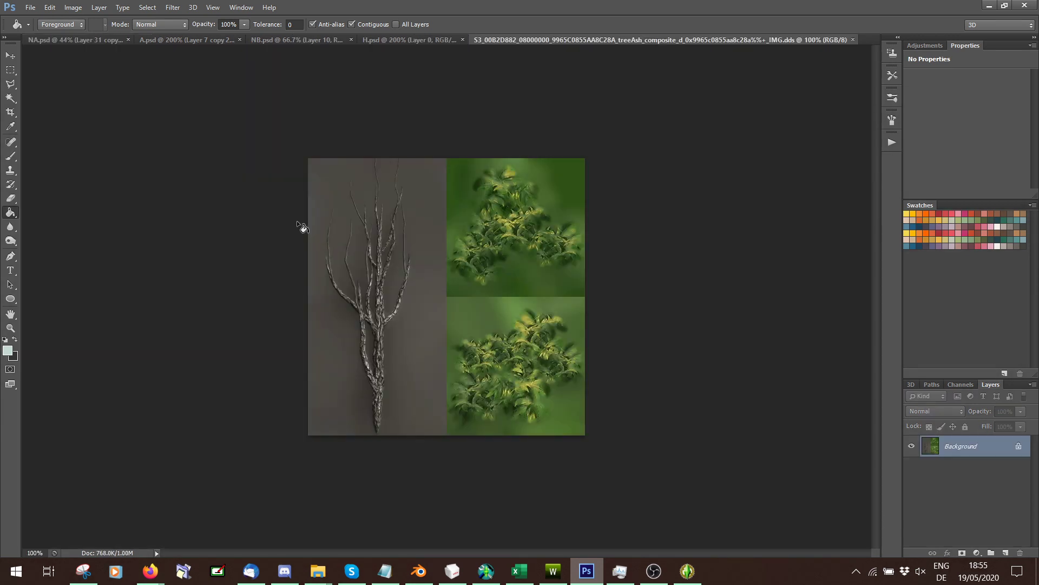
Resize the texture image to a width of 1024 pixels with proportions constrained.
click(73, 7)
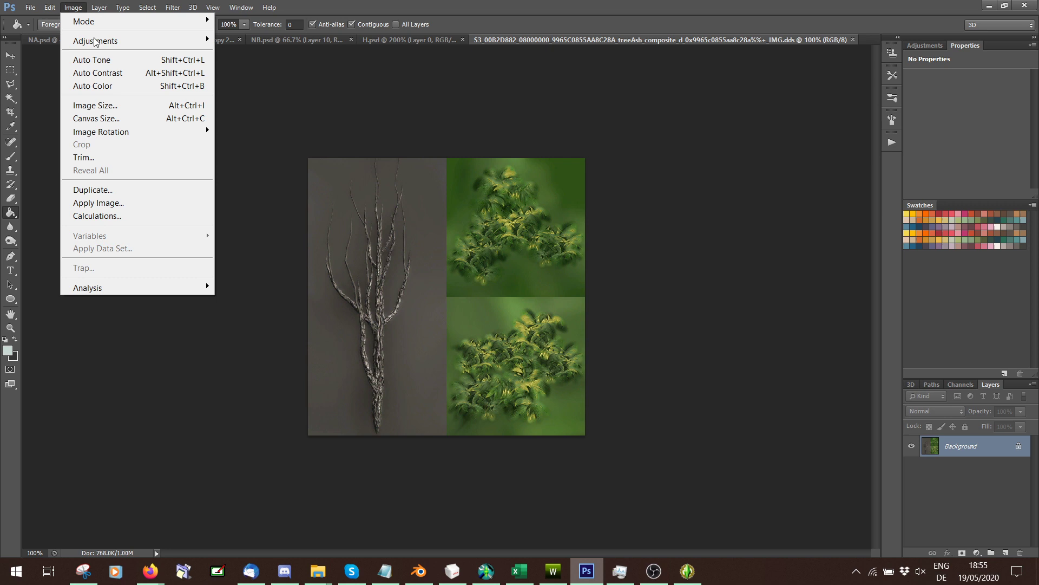
click(114, 103)
text(1024)
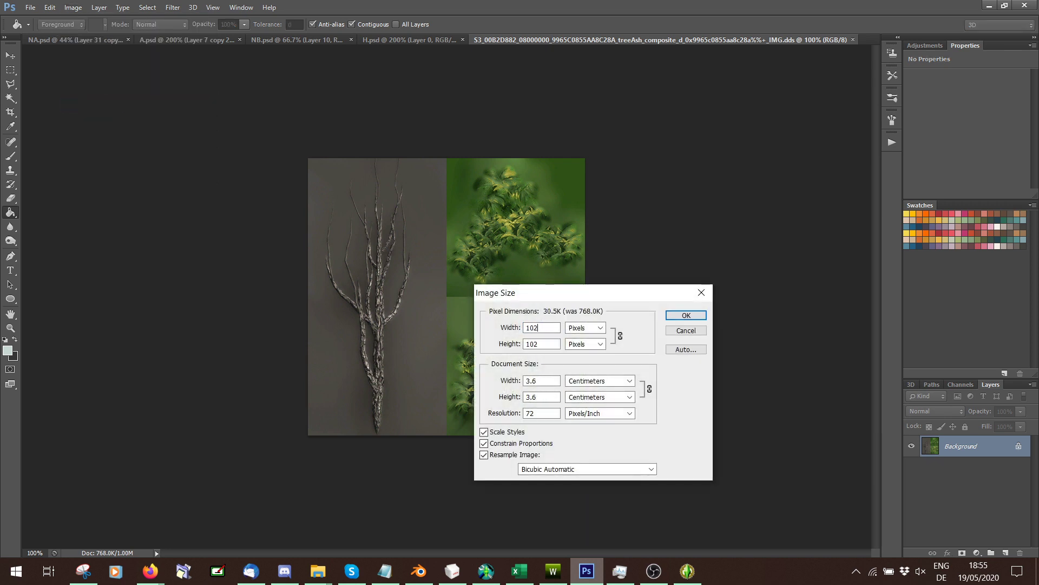
key(Return)
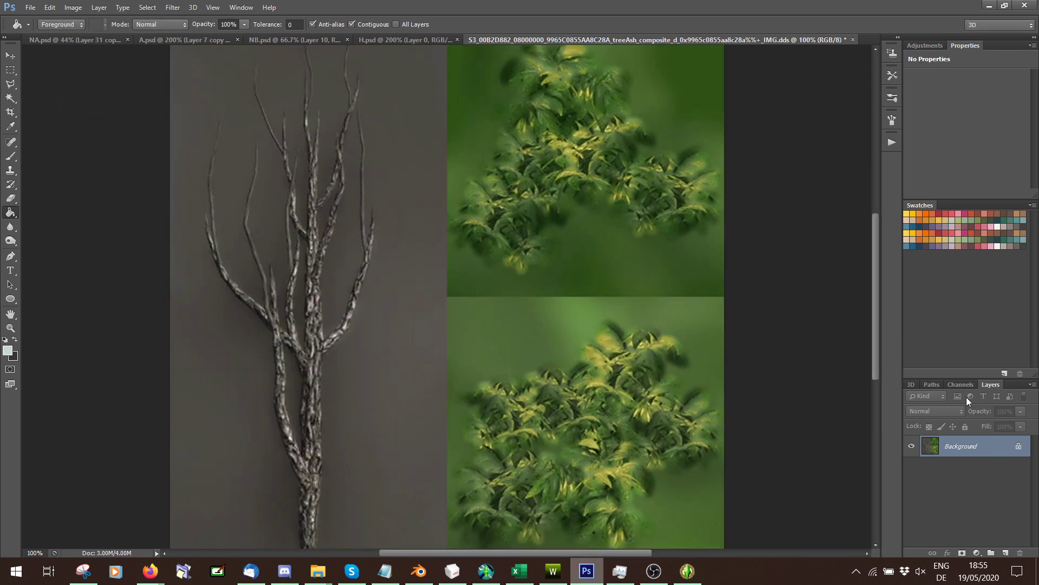
Load the Alpha 1 channel of the tree texture as a selection.
click(959, 385)
click(961, 489)
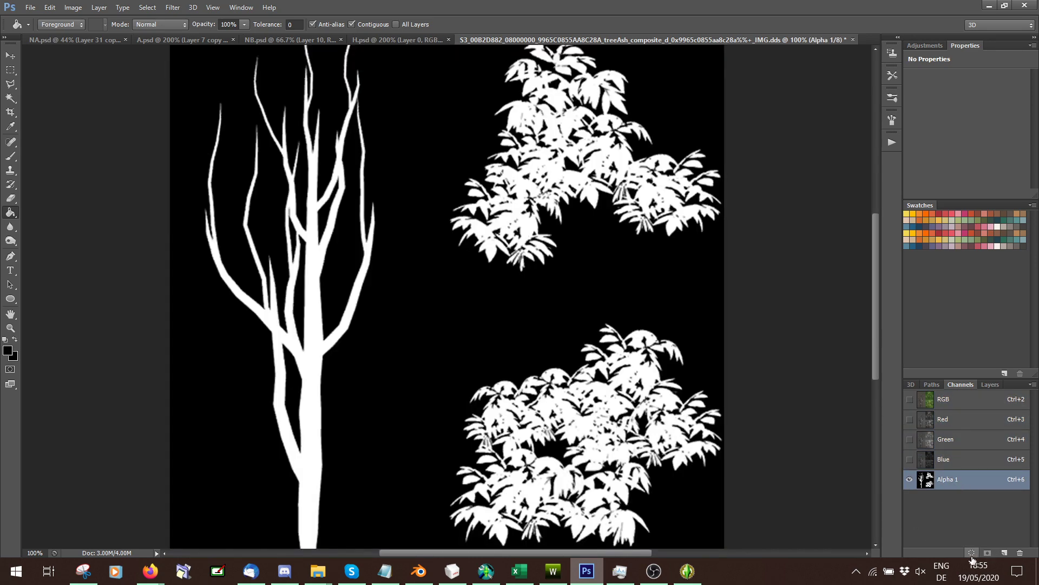
click(972, 553)
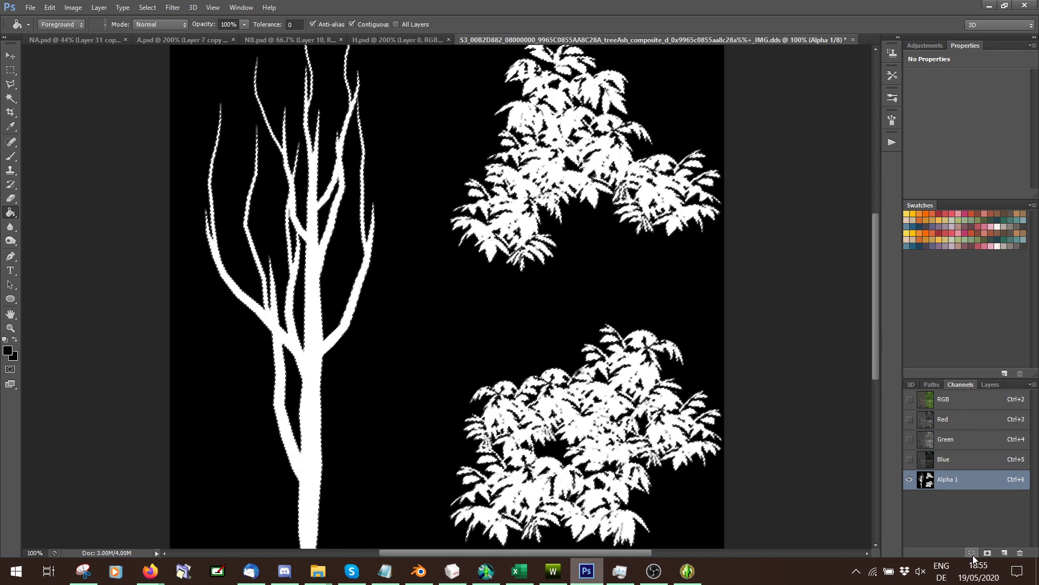
Convert the locked Background into a regular layer, keeping the default layer name, Normal mode and 100% opacity.
click(989, 386)
right_click(966, 453)
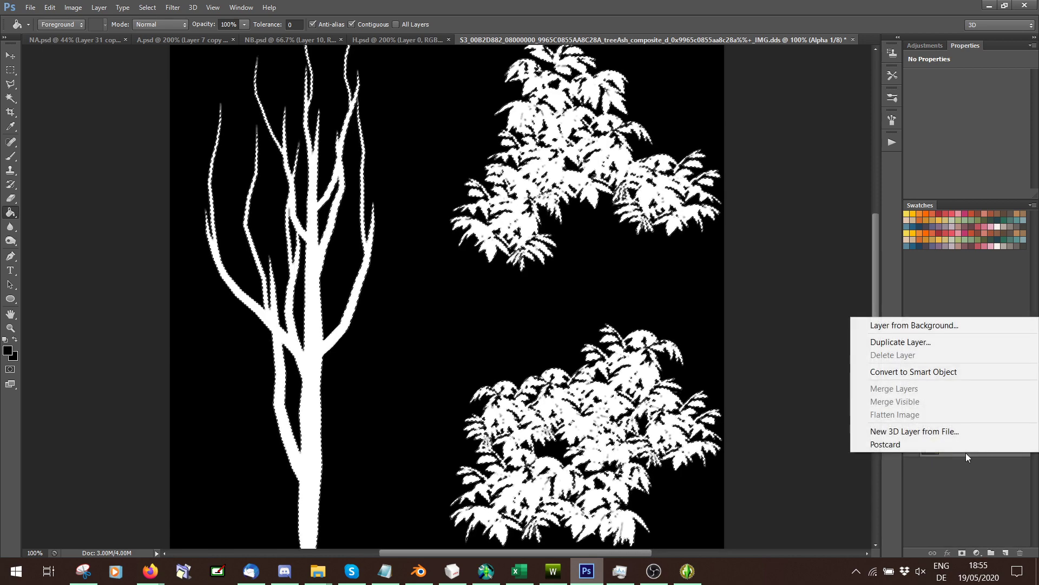
click(911, 325)
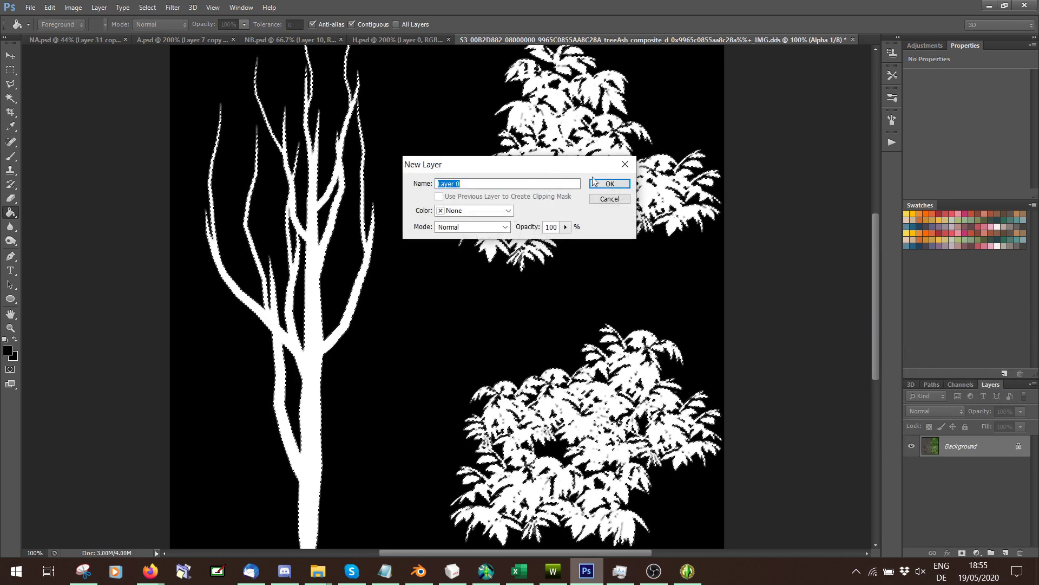
click(609, 183)
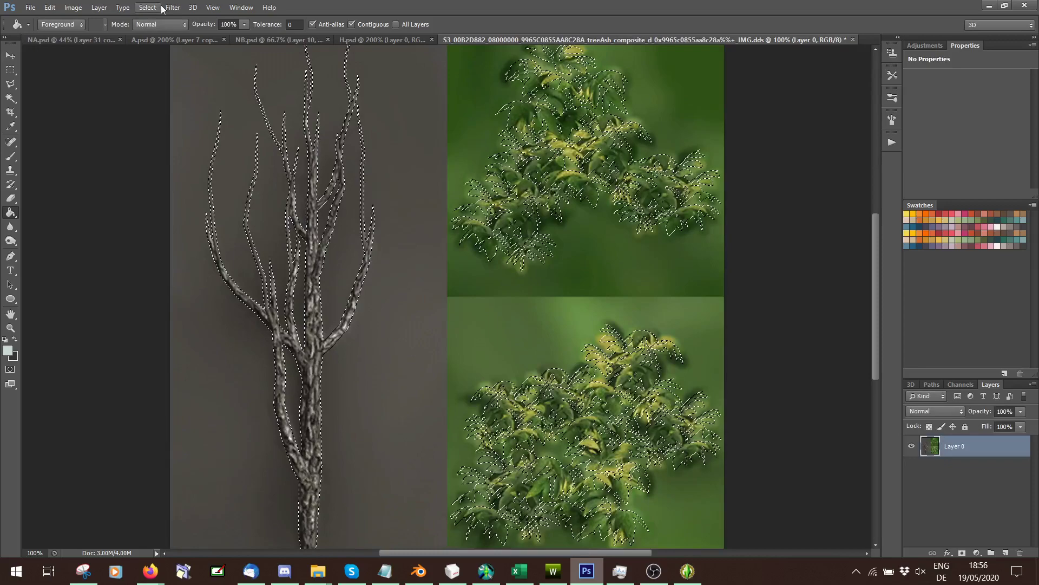
Invert the selection, delete the background around the trunk and leaf clusters on Layer 0, and deselect.
click(147, 8)
click(155, 60)
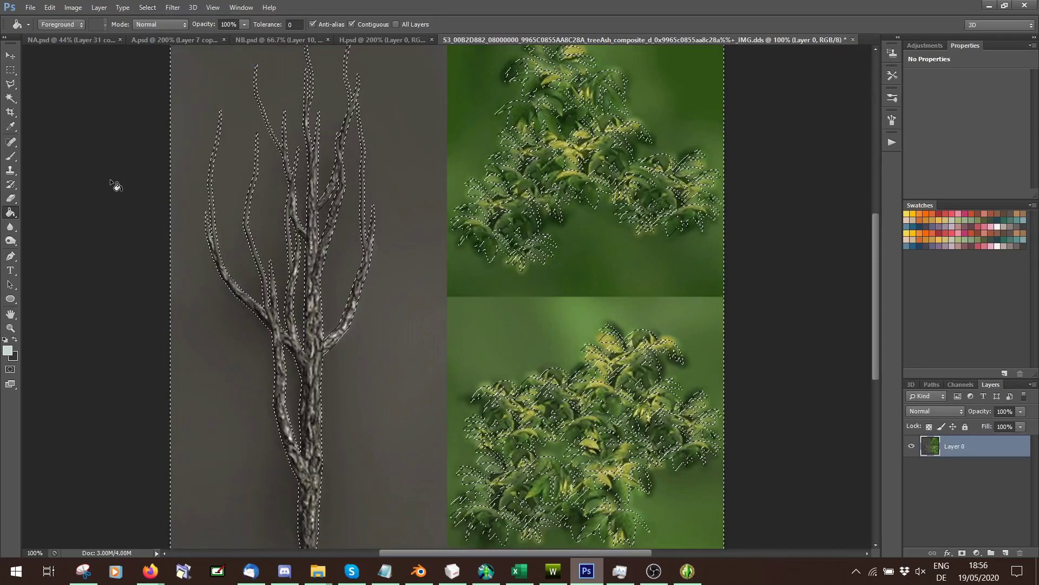
key(Delete)
key(ctrl+d)
scroll(441, 214, up, 2)
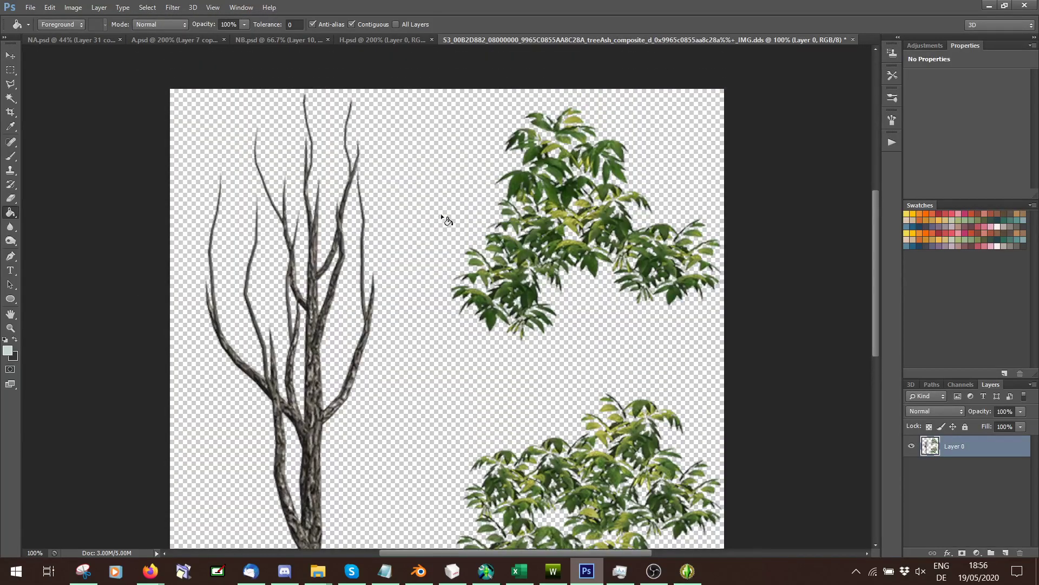
Examine the cut-out trunk and both leaf clusters of the texture against the transparent background.
scroll(444, 210, down, 2)
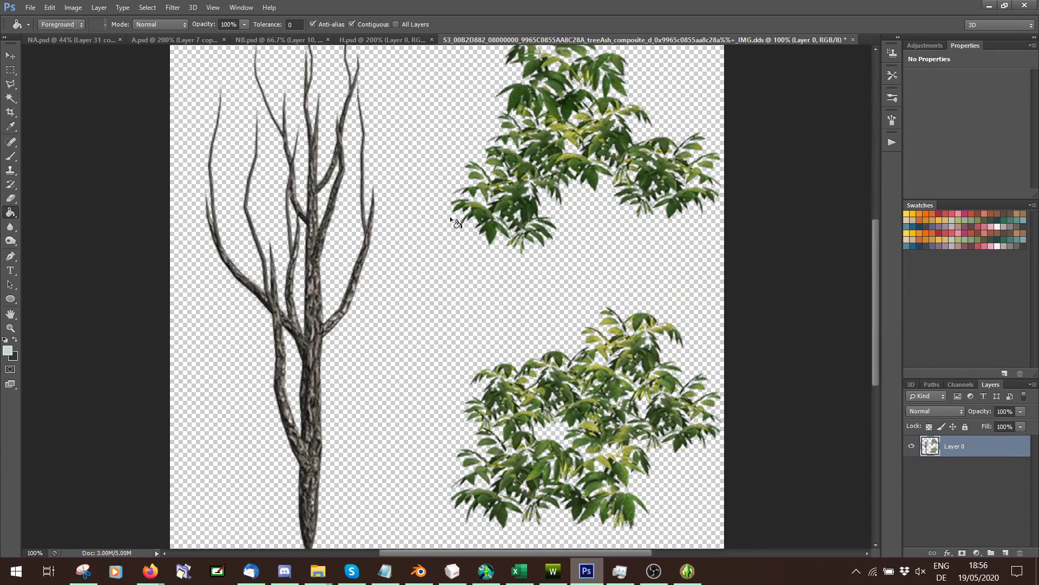
scroll(450, 216, up, 1)
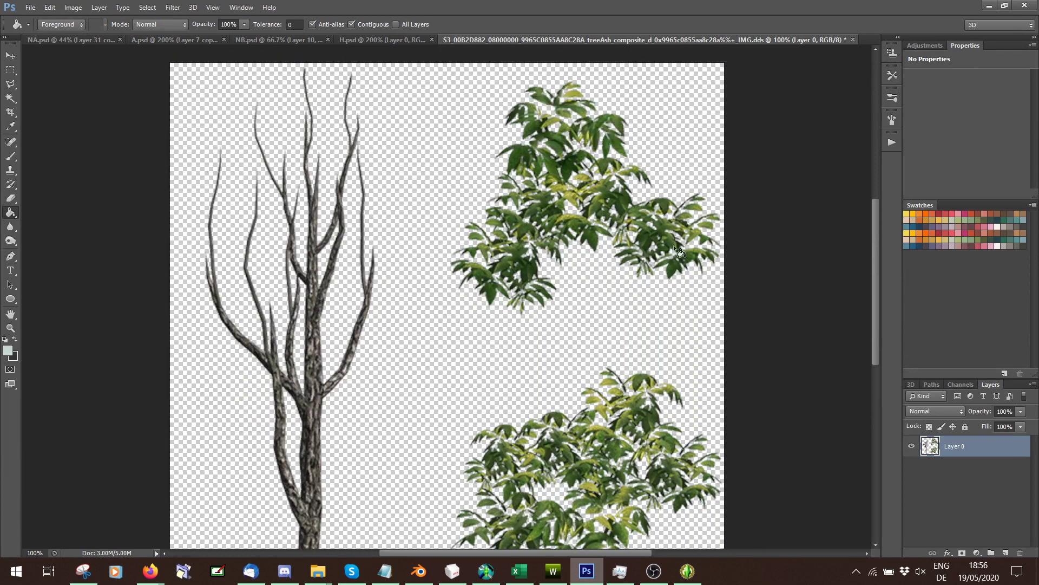
scroll(628, 286, down, 2)
scroll(589, 155, up, 1)
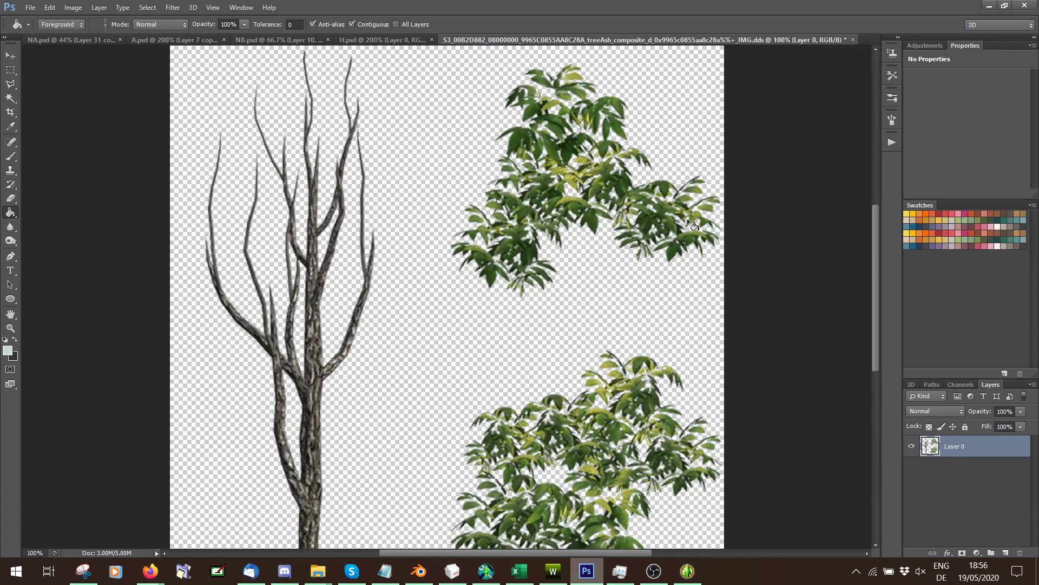
scroll(448, 264, down, 1)
scroll(447, 263, up, 1)
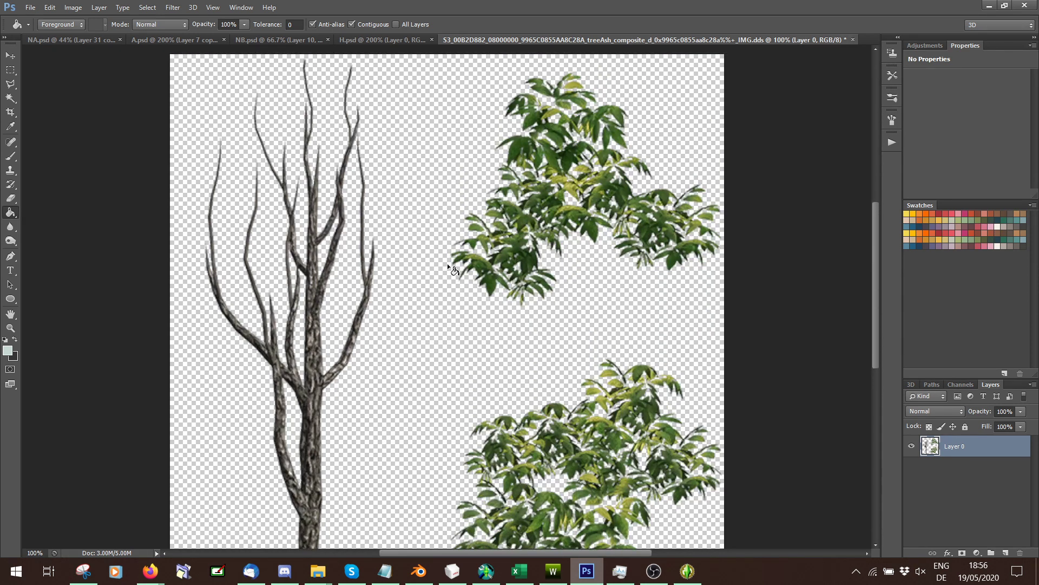
scroll(290, 296, down, 1)
Open the coloured treeAsh_composite_b DDS texture with default sizes to view it, and close it.
click(32, 6)
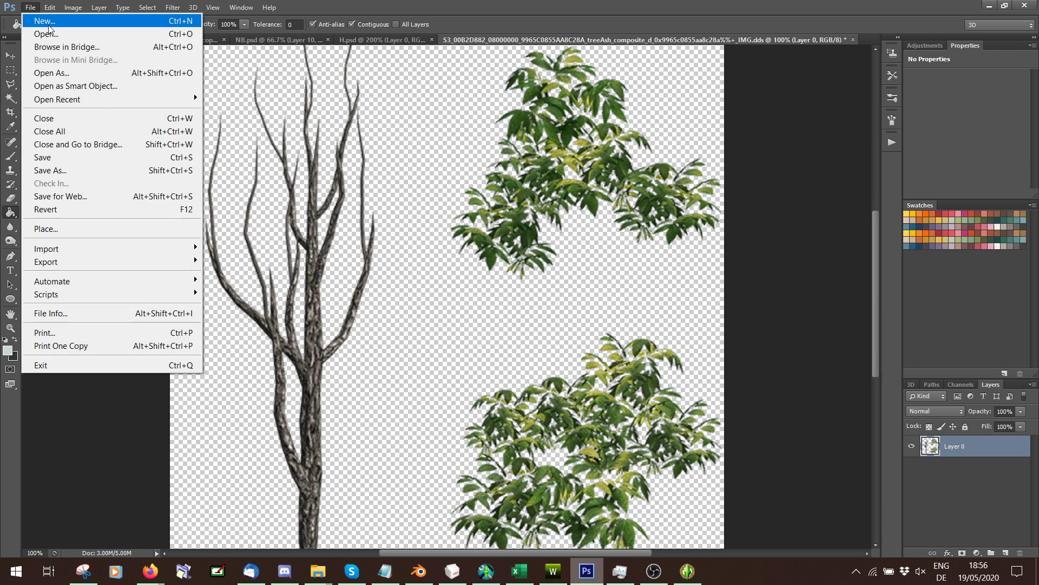
click(54, 31)
double_click(581, 155)
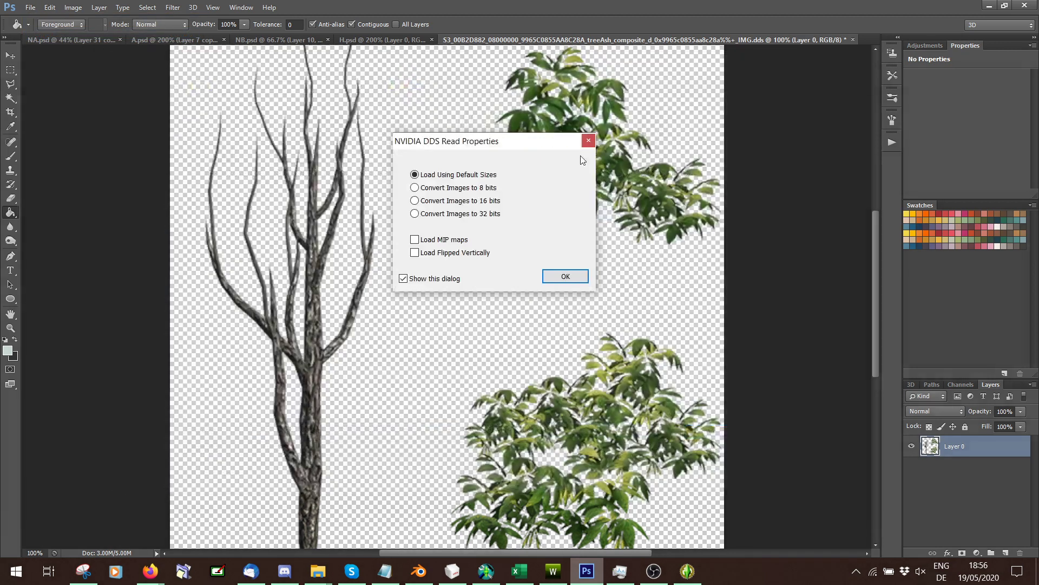
click(568, 276)
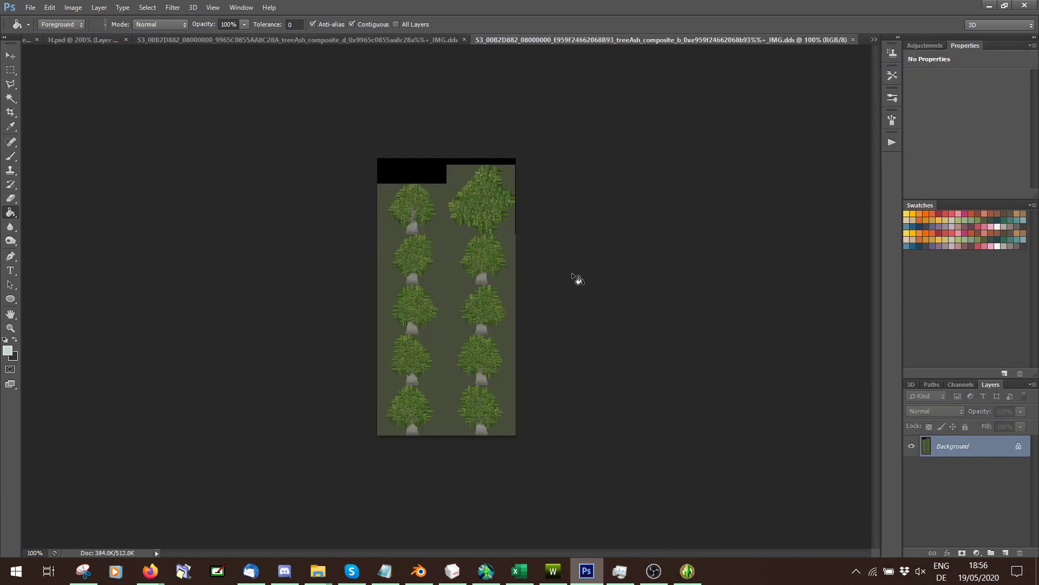
click(853, 40)
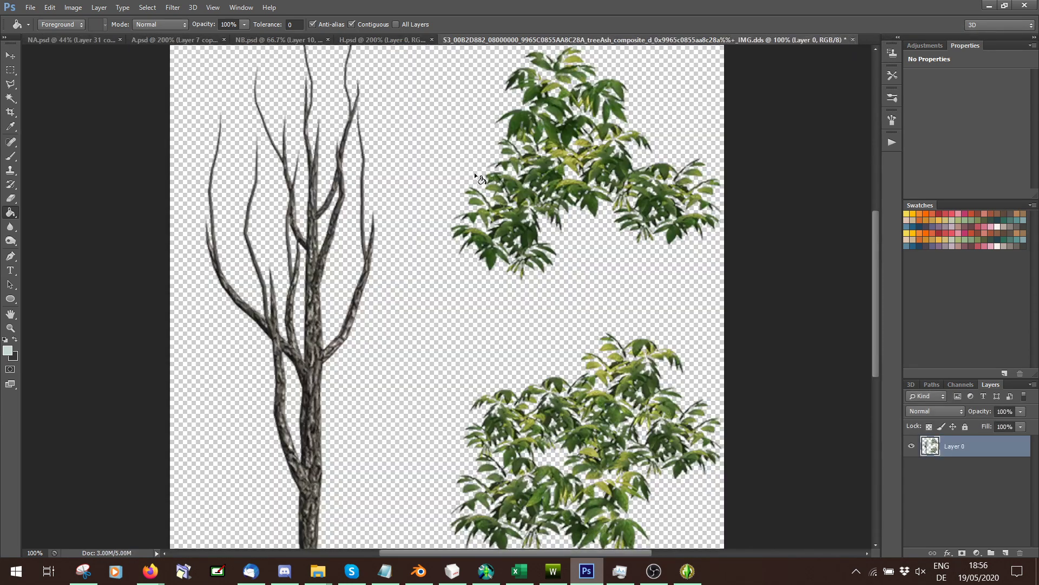
Delete the Alpha 1 channel from the treeAsh_composite_d texture.
scroll(474, 172, up, 2)
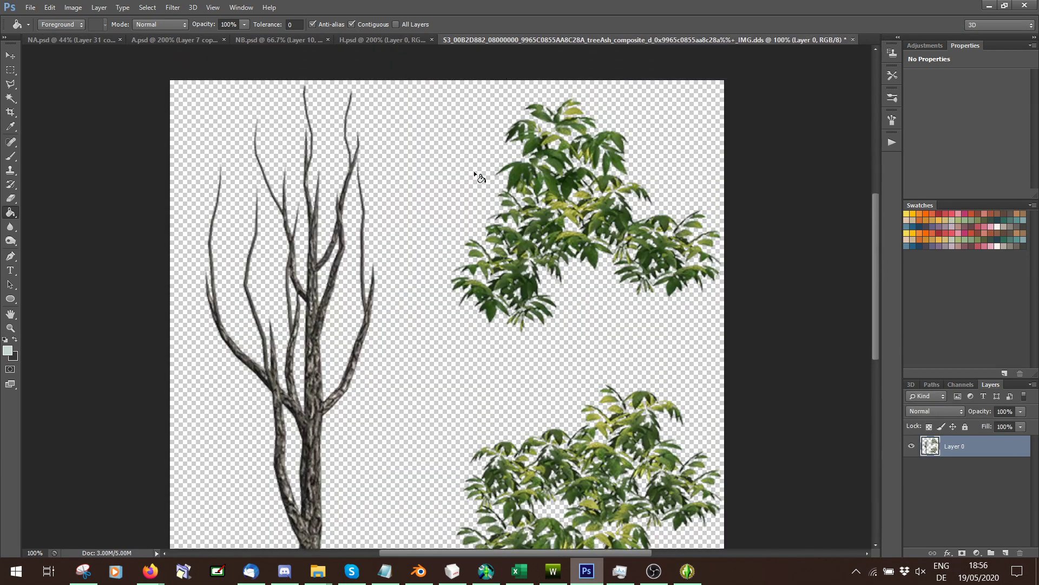
scroll(937, 381, down, 1)
click(961, 384)
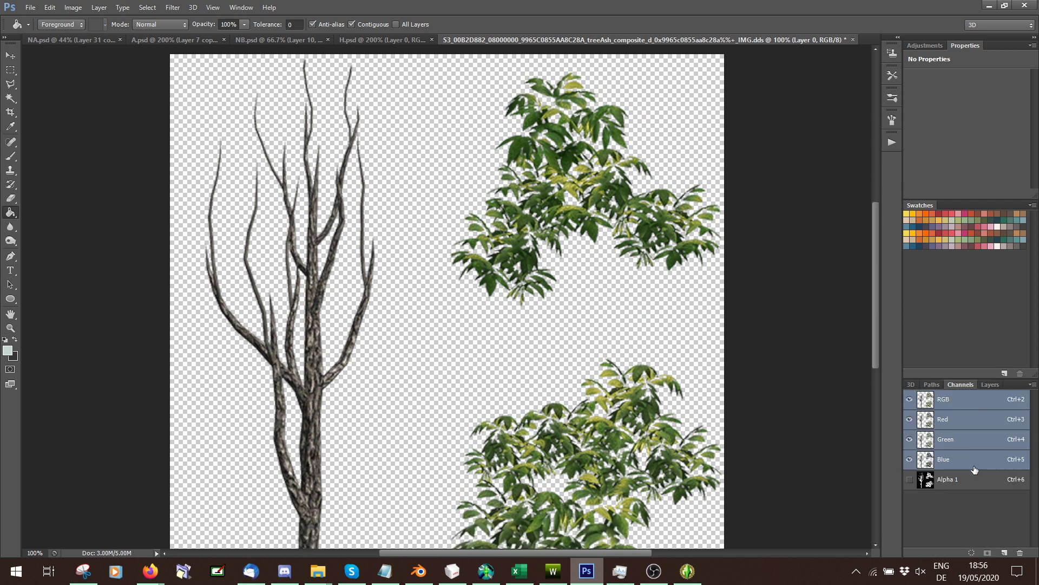
click(966, 479)
click(1022, 553)
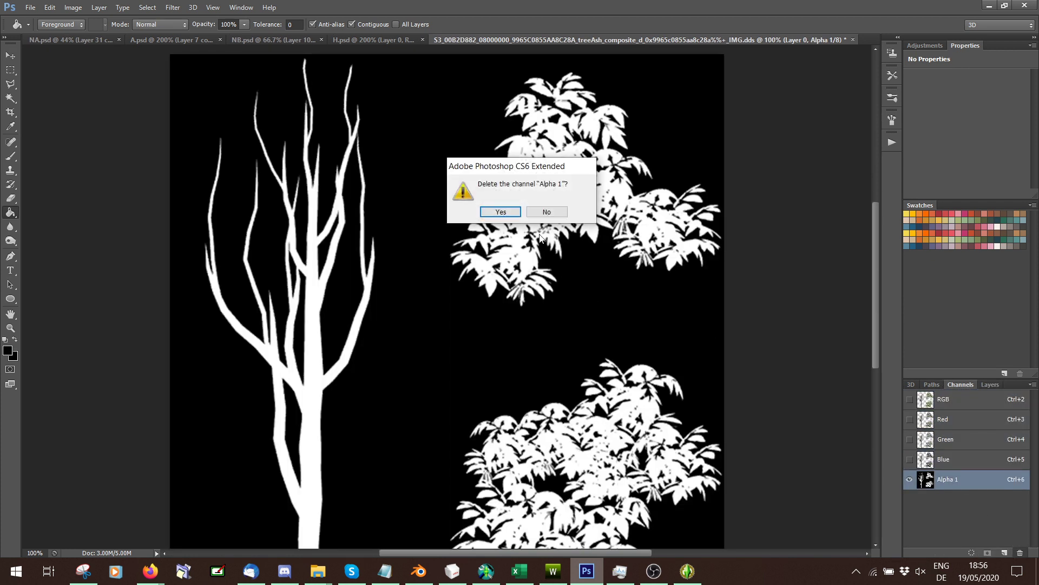
click(509, 214)
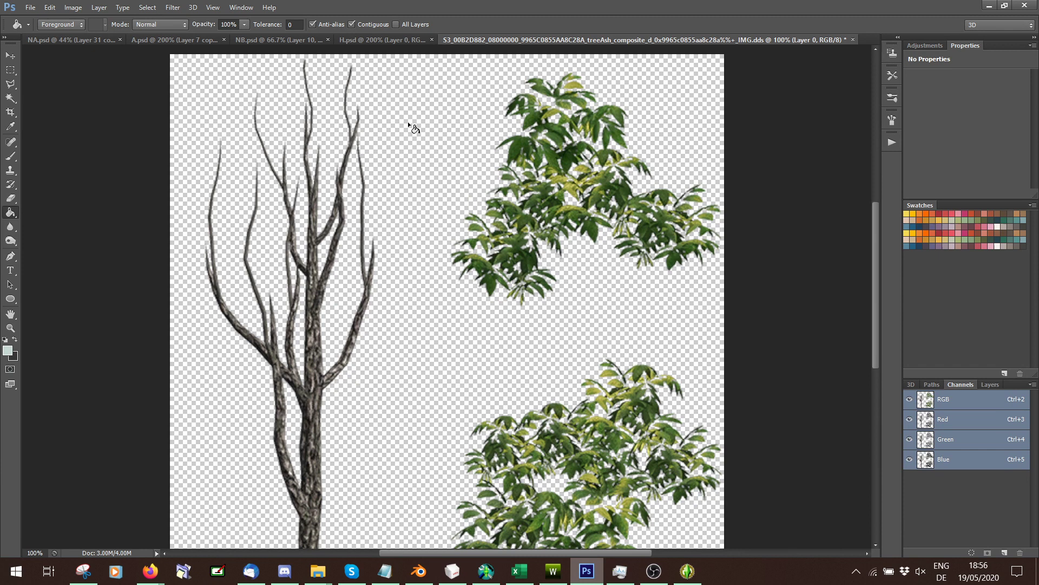
Save a copy of the texture as New in the Ash folder in D3D/DDS format, using DXT5 interpolated alpha with generated MIP maps.
click(30, 7)
click(136, 166)
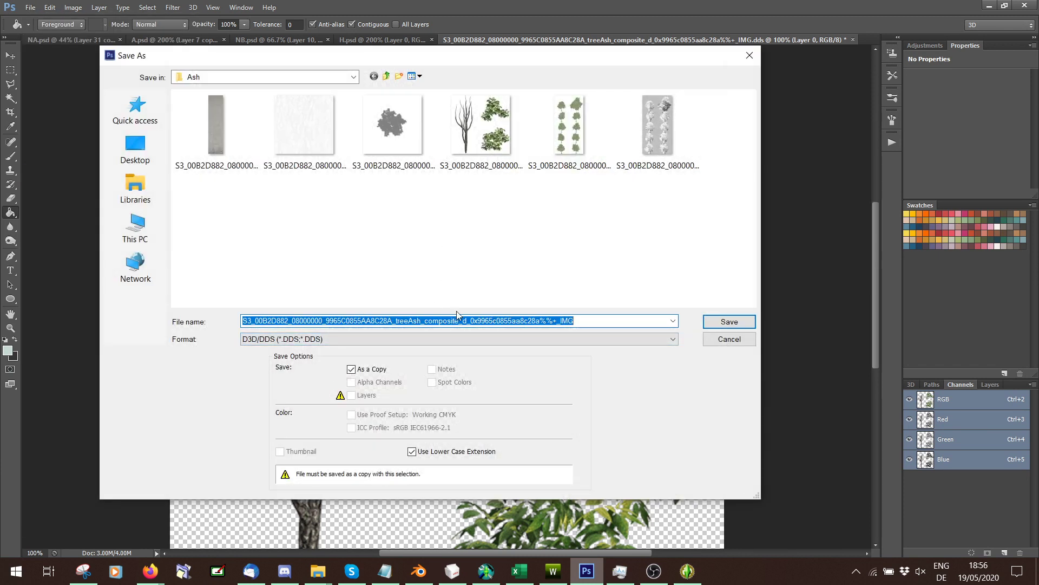
text(New)
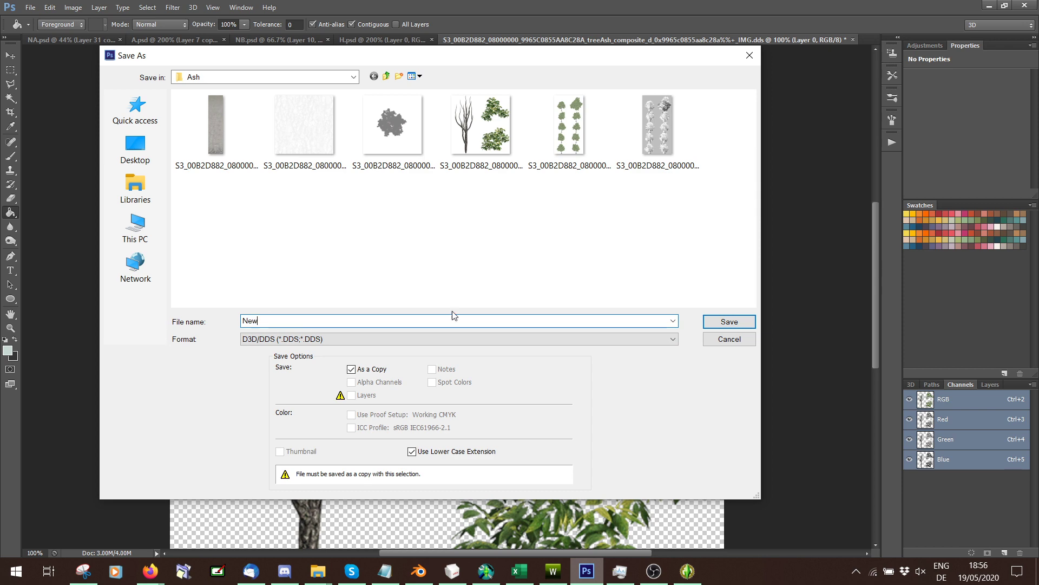
click(325, 339)
click(325, 340)
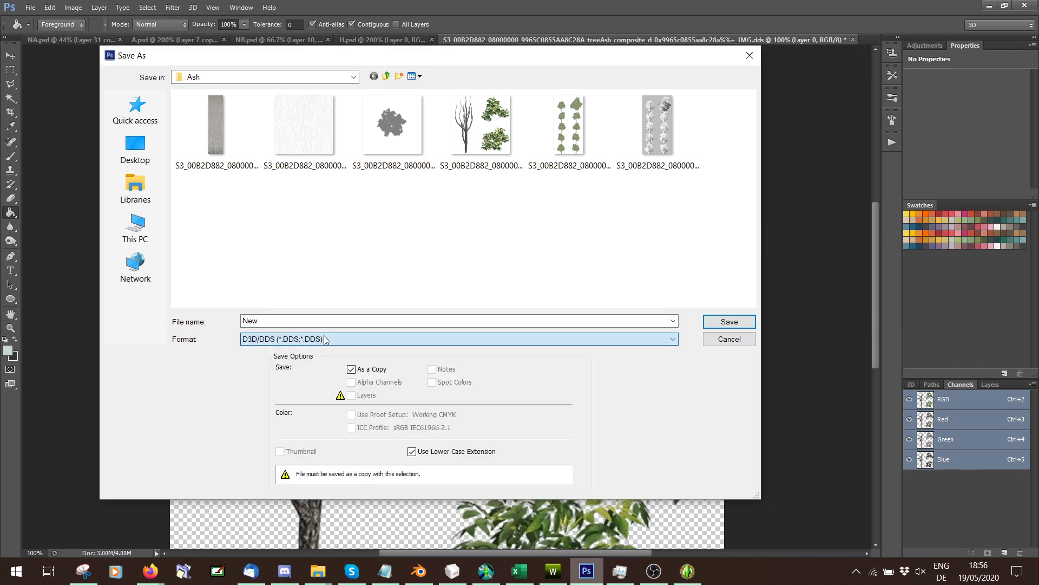
click(734, 323)
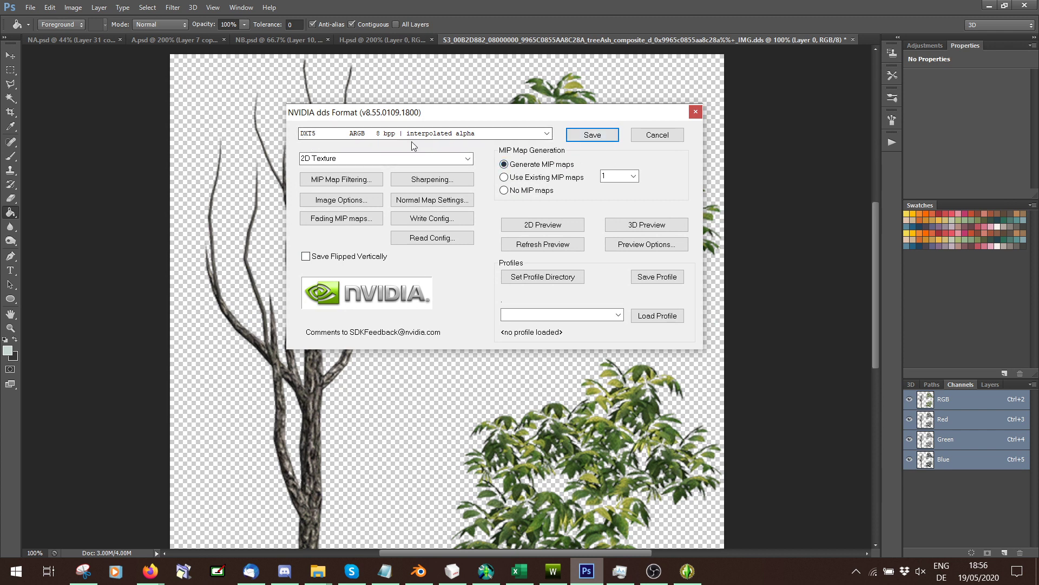
click(596, 135)
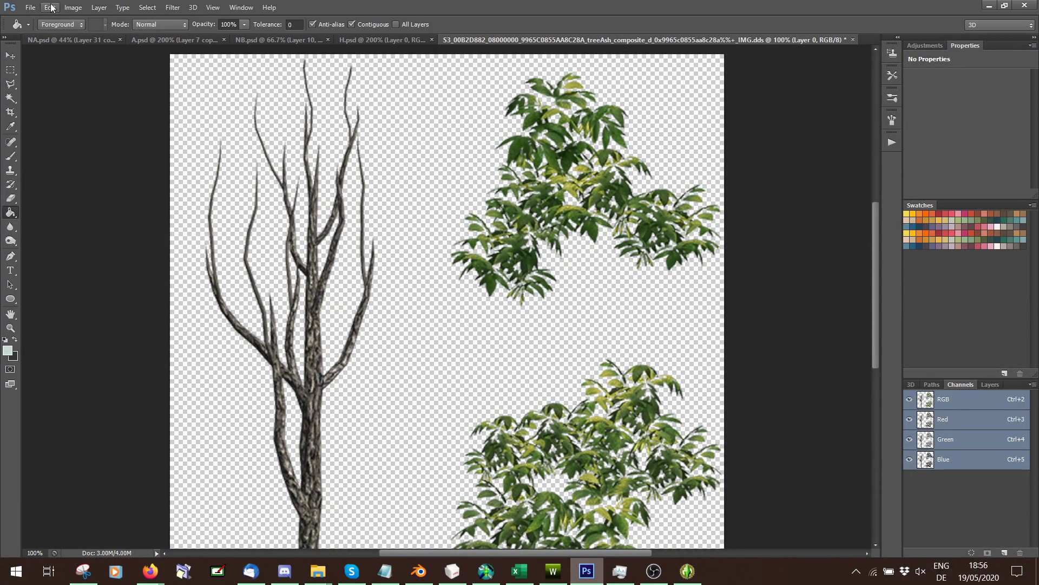
Open the treeAsh_selfShadow DDS texture from the Ash folder to view it, and close it.
click(30, 7)
click(41, 32)
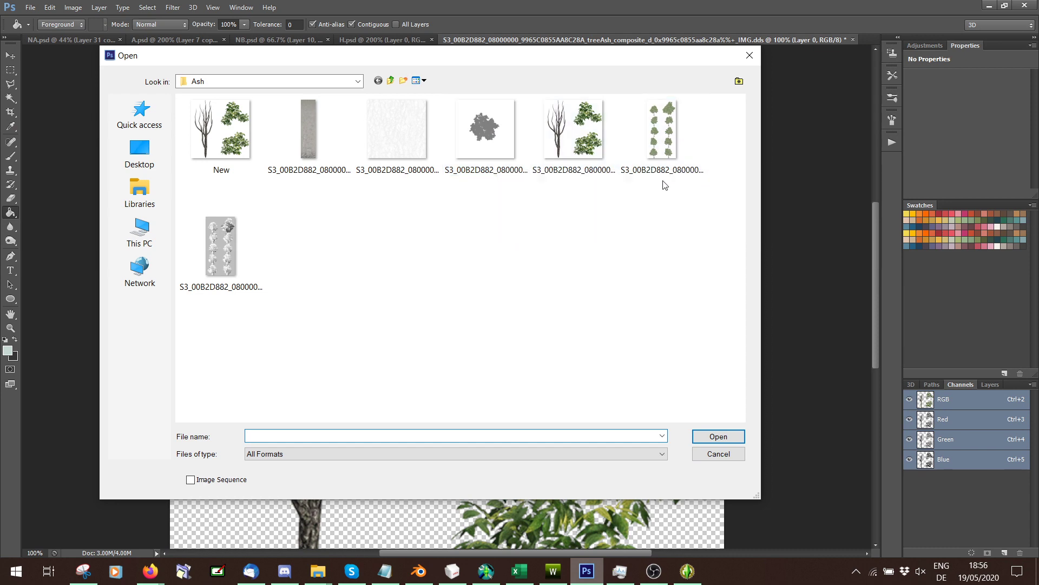
double_click(487, 135)
click(560, 272)
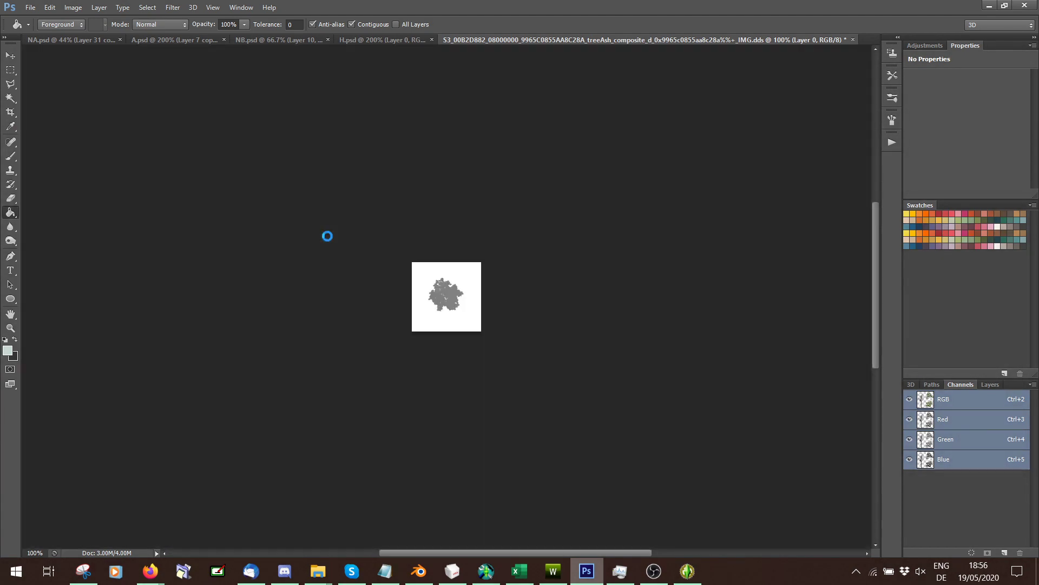
click(49, 6)
mouse_move(31, 5)
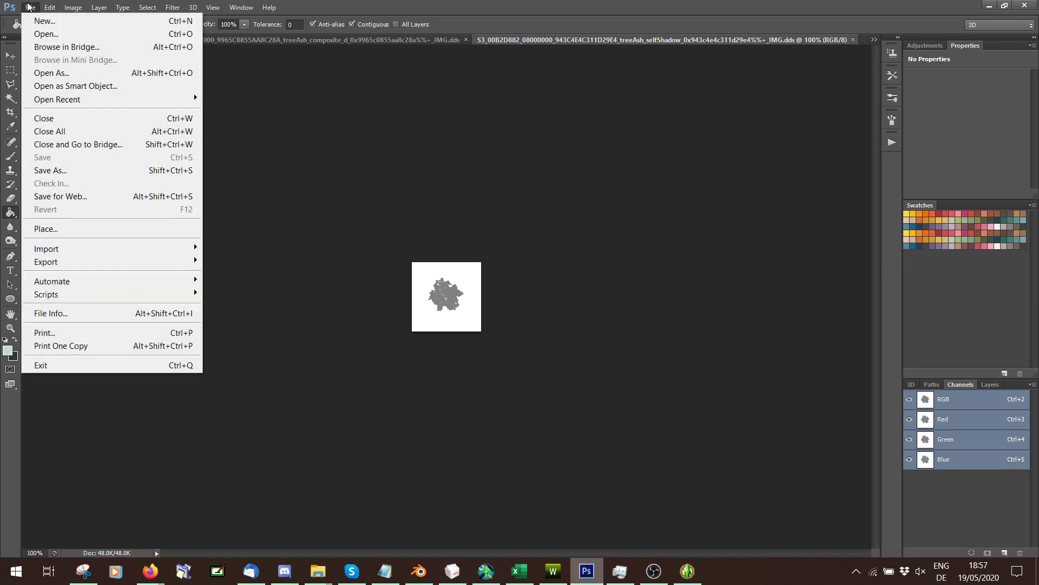
click(30, 7)
click(173, 7)
click(667, 92)
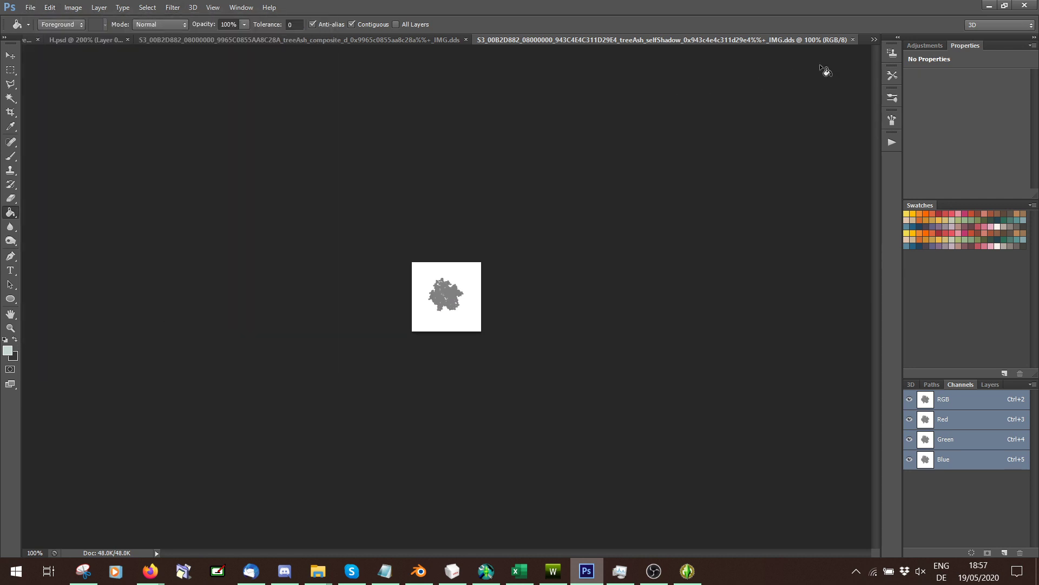
click(853, 40)
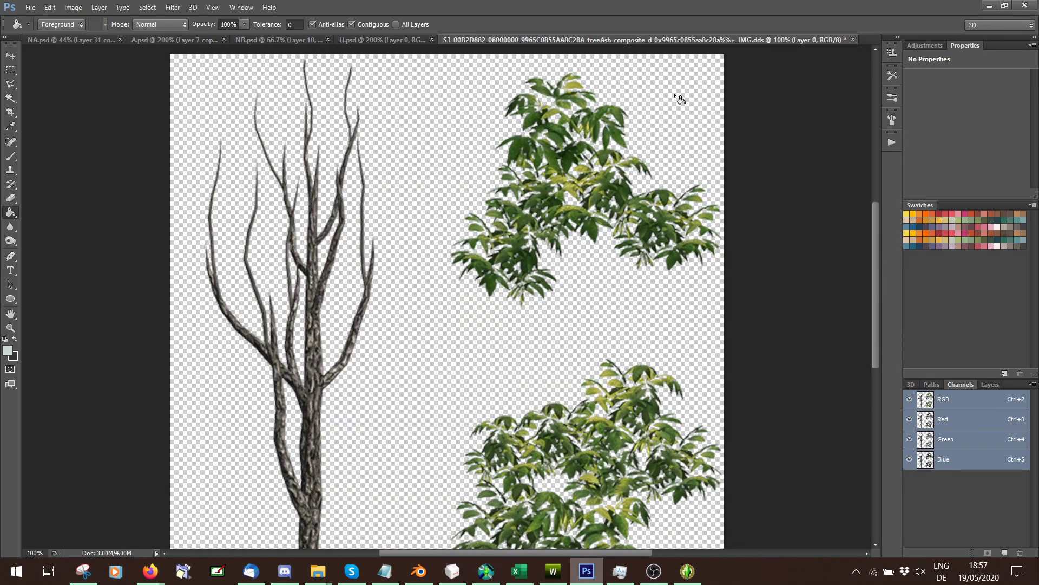
Switch to s3pe and import all six exported treeAsh texture files from the Ash folder into Test.package.
click(987, 8)
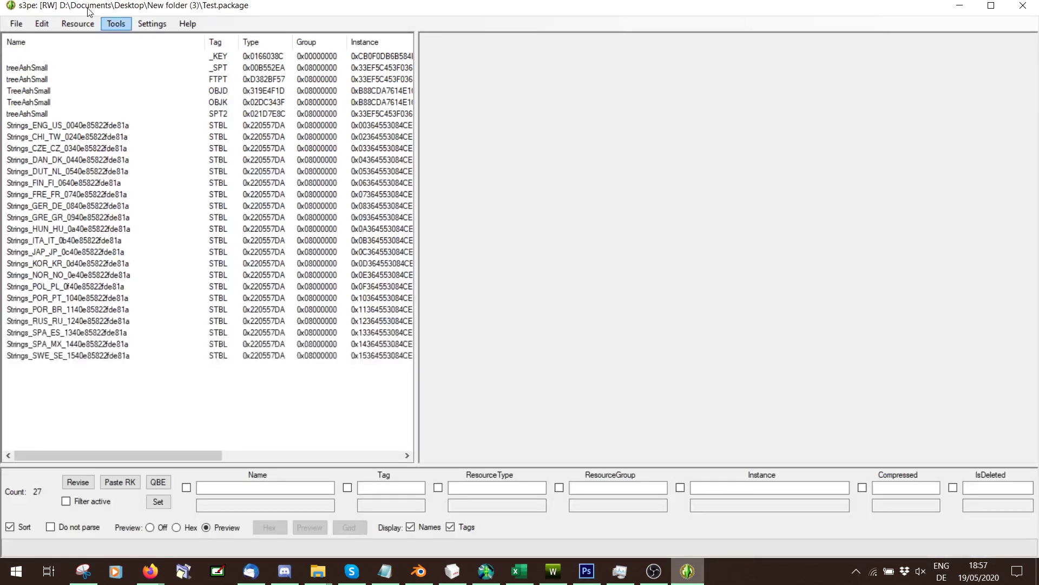
click(78, 24)
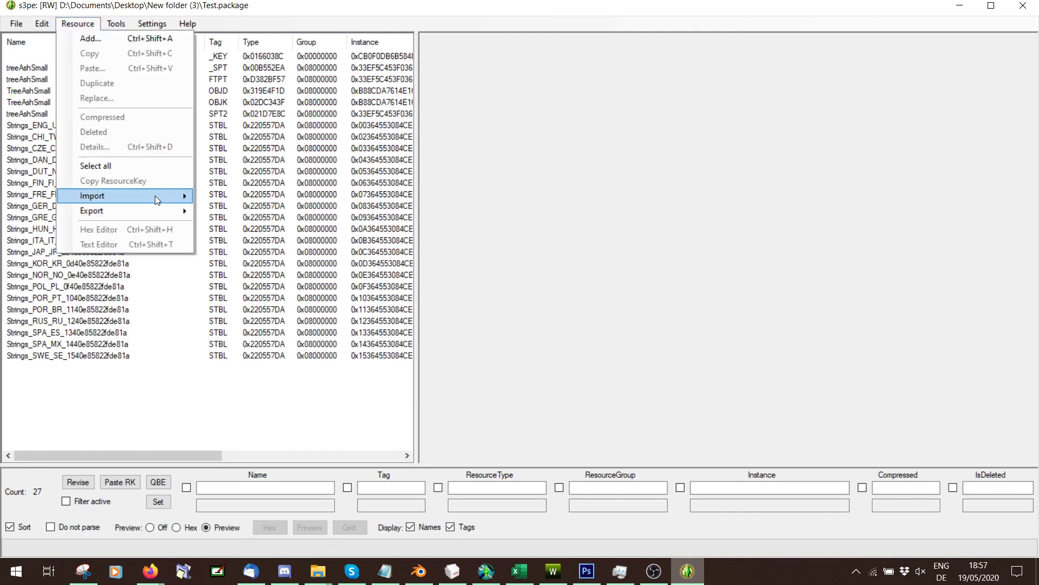
mouse_move(155, 196)
click(758, 58)
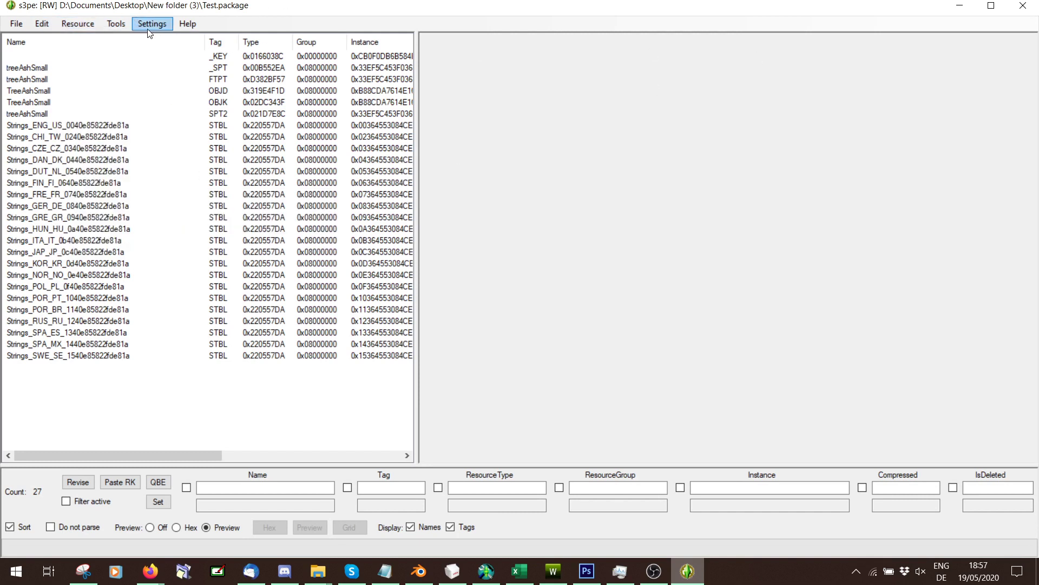
click(116, 24)
mouse_move(78, 24)
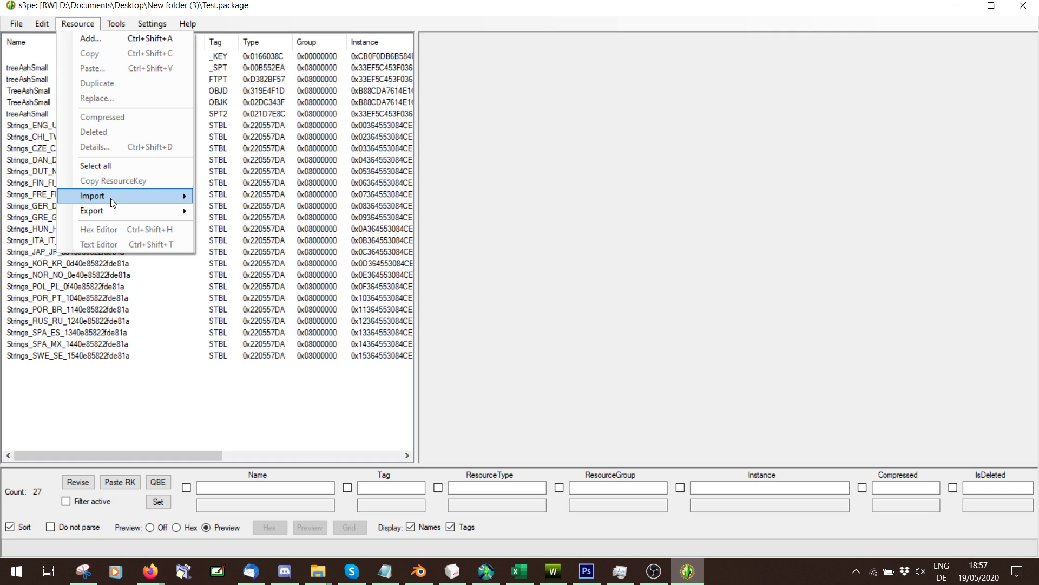
mouse_move(109, 196)
click(242, 196)
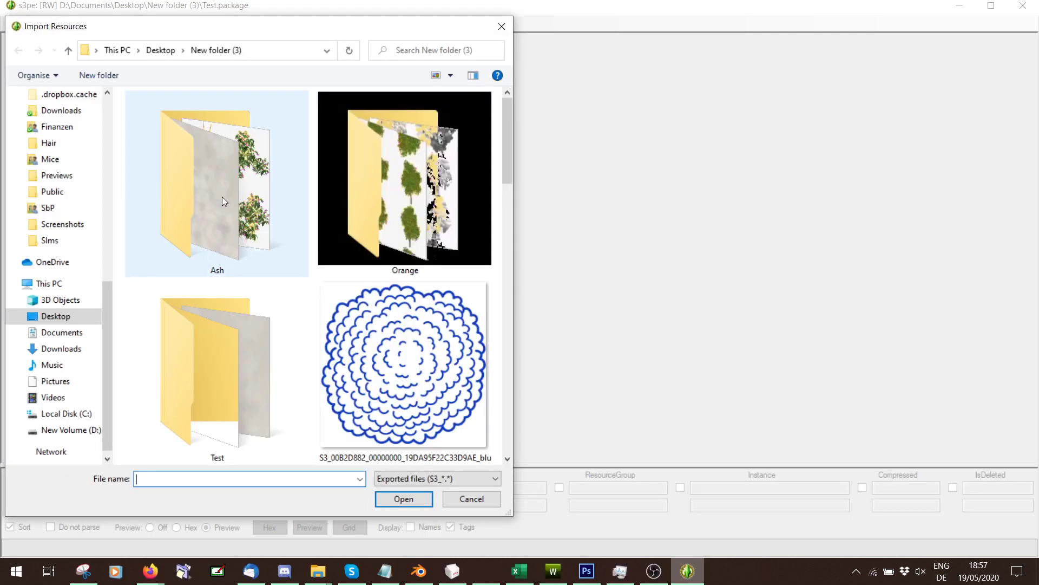
double_click(230, 196)
click(183, 163)
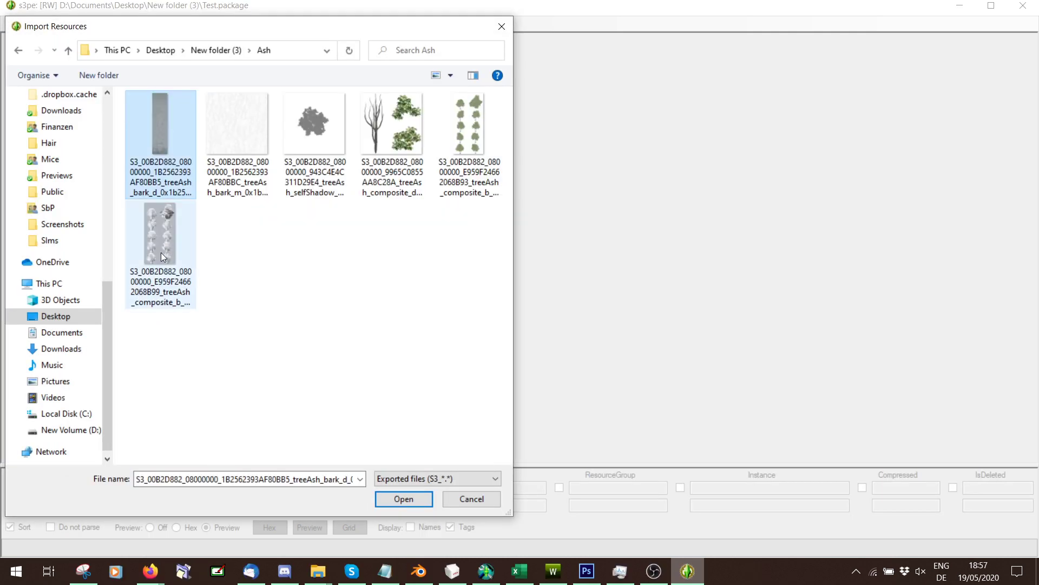
shift+click(161, 252)
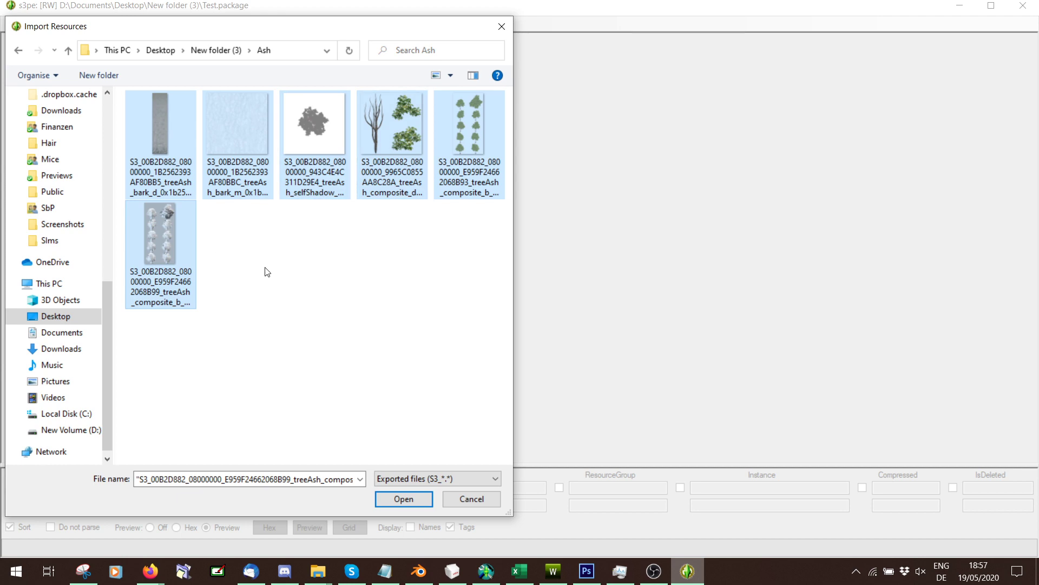
click(406, 502)
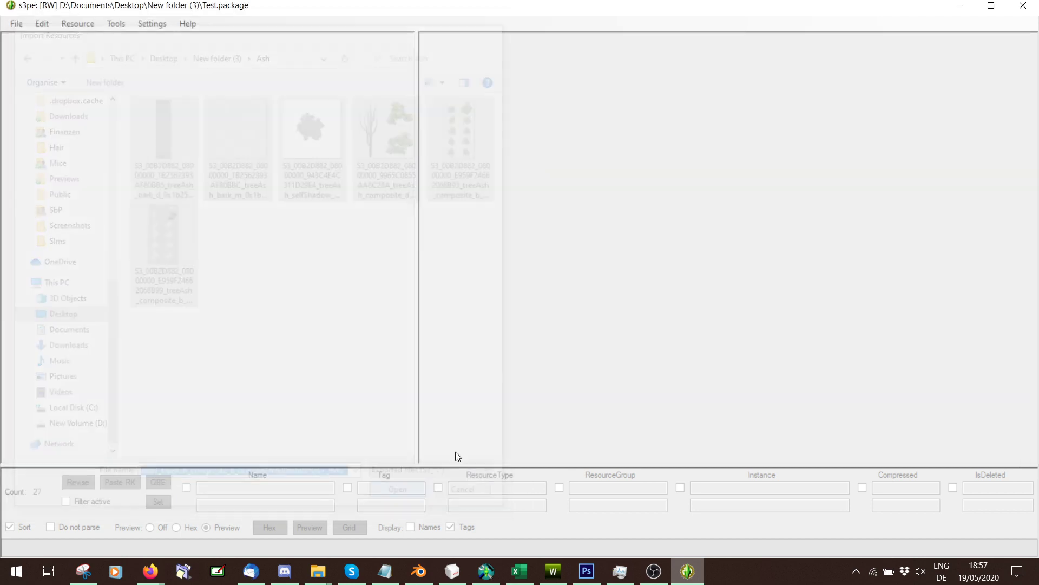
click(900, 345)
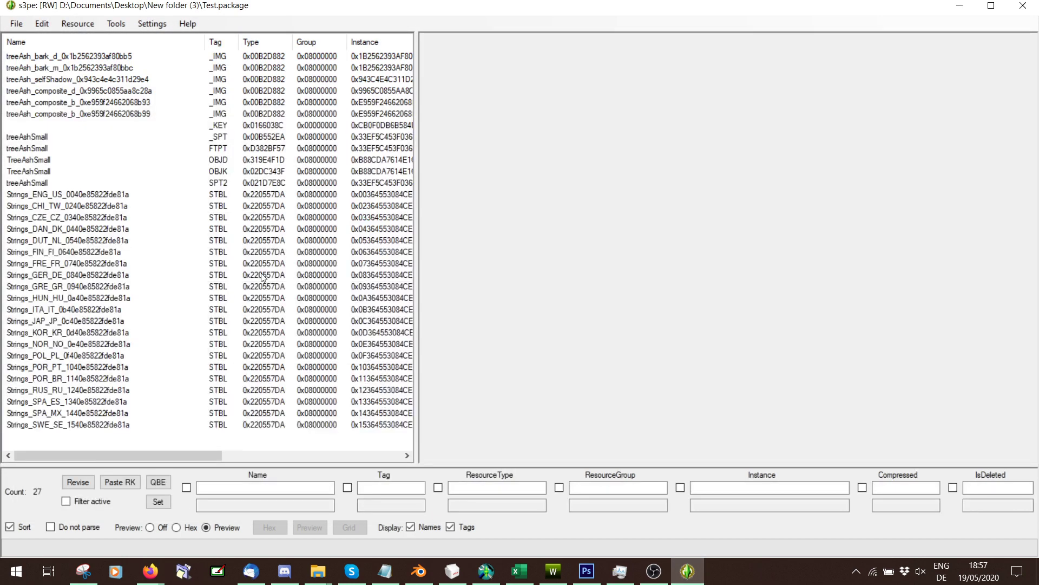
Preview the six imported treeAsh textures one by one, from the bark maps to the second composite_b image.
click(75, 58)
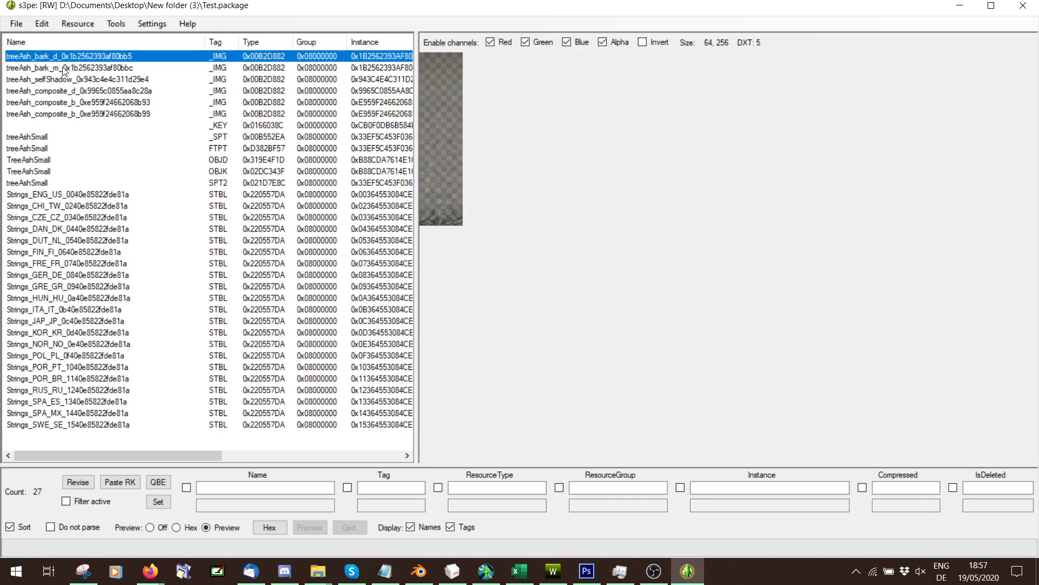
click(64, 68)
click(54, 80)
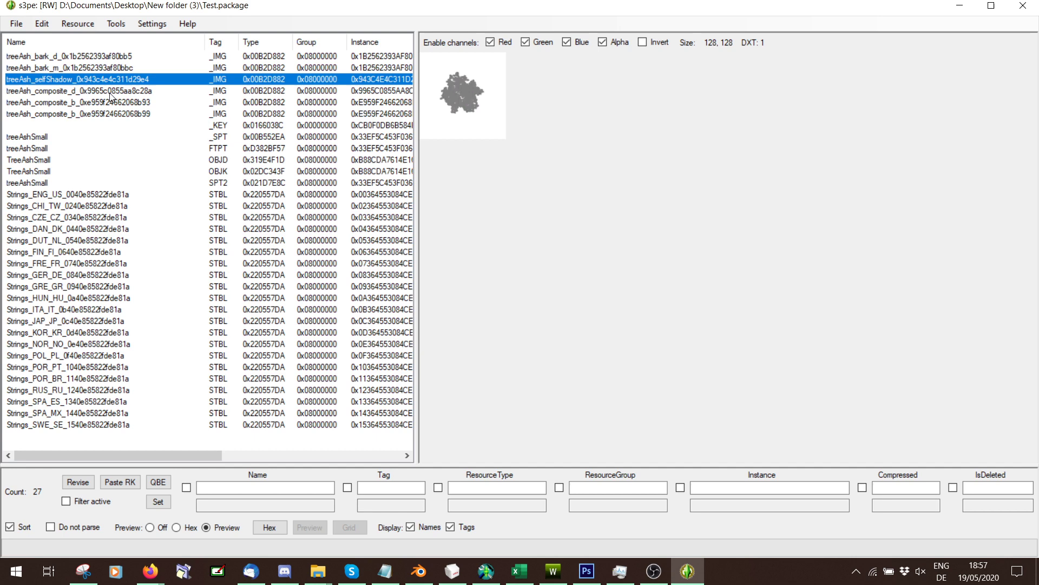
click(110, 92)
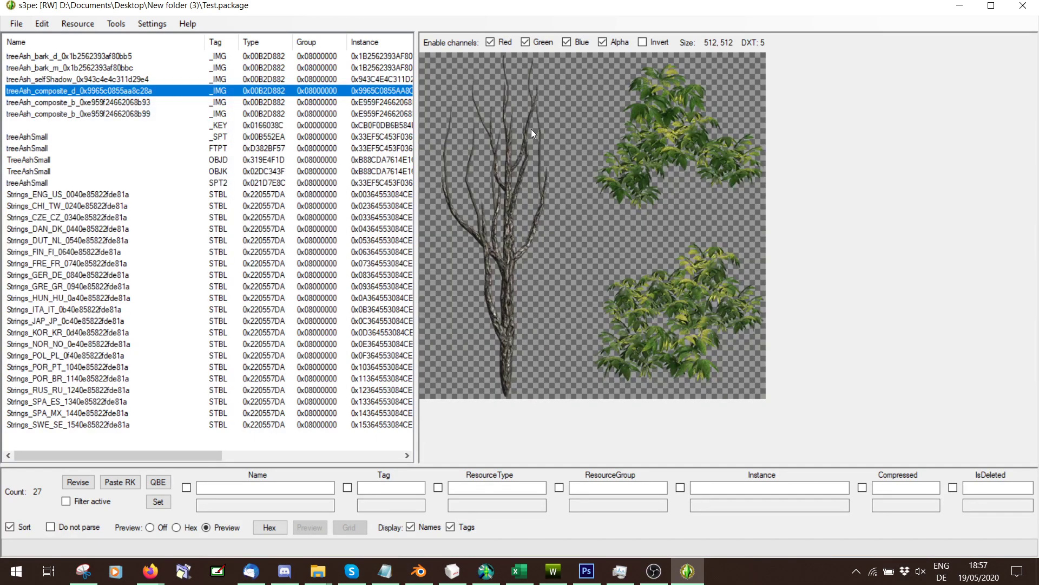
click(60, 103)
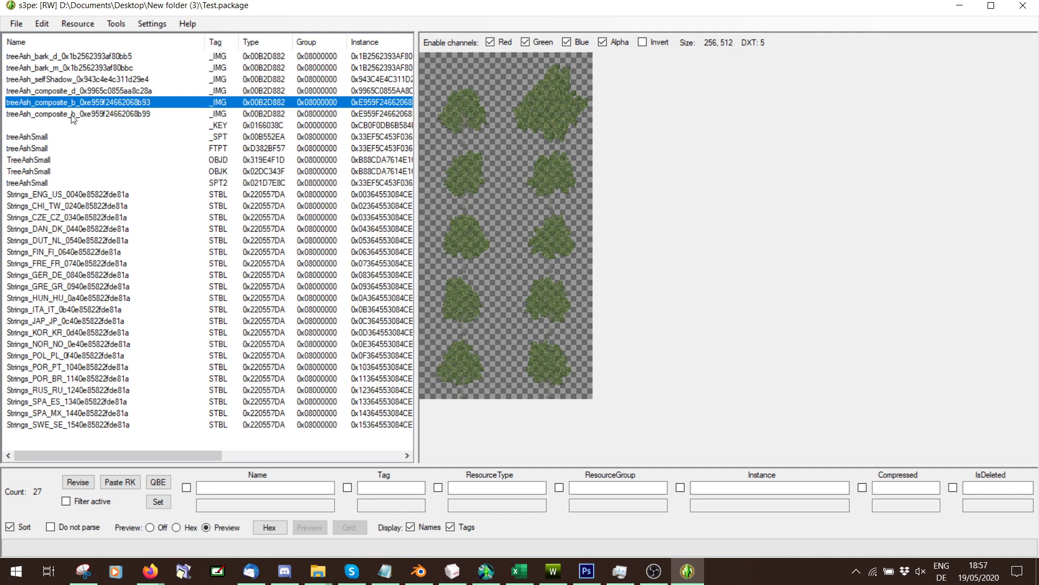
click(72, 115)
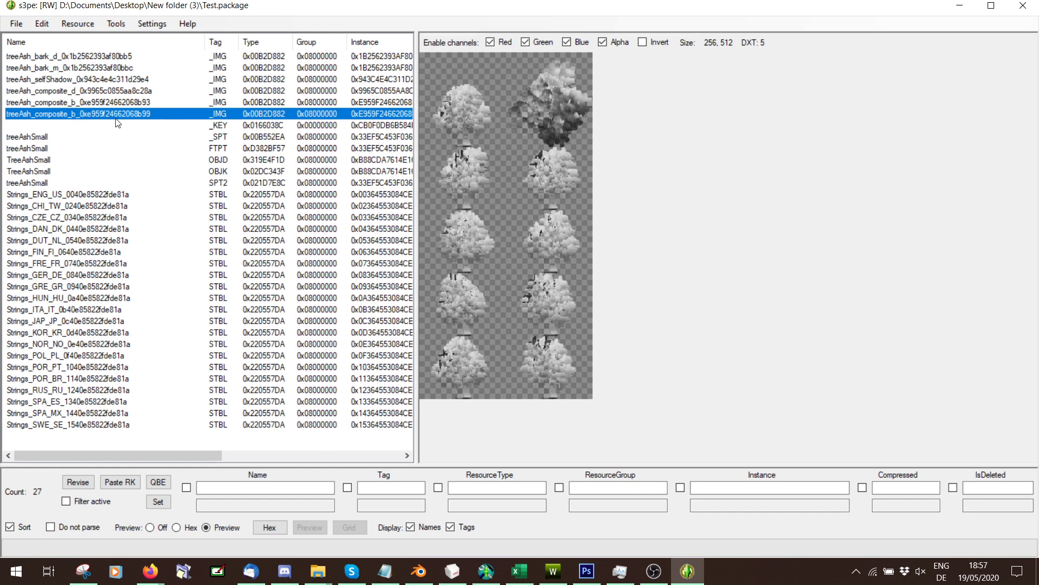
Replace the treeAsh_composite_d image resource with the New file from the Ash folder.
click(63, 95)
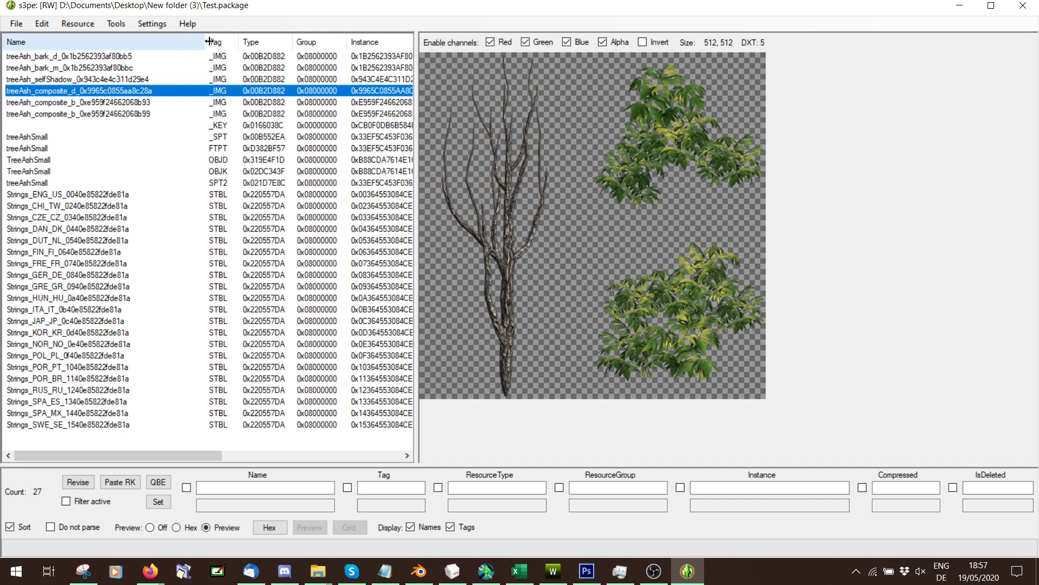
right_click(124, 95)
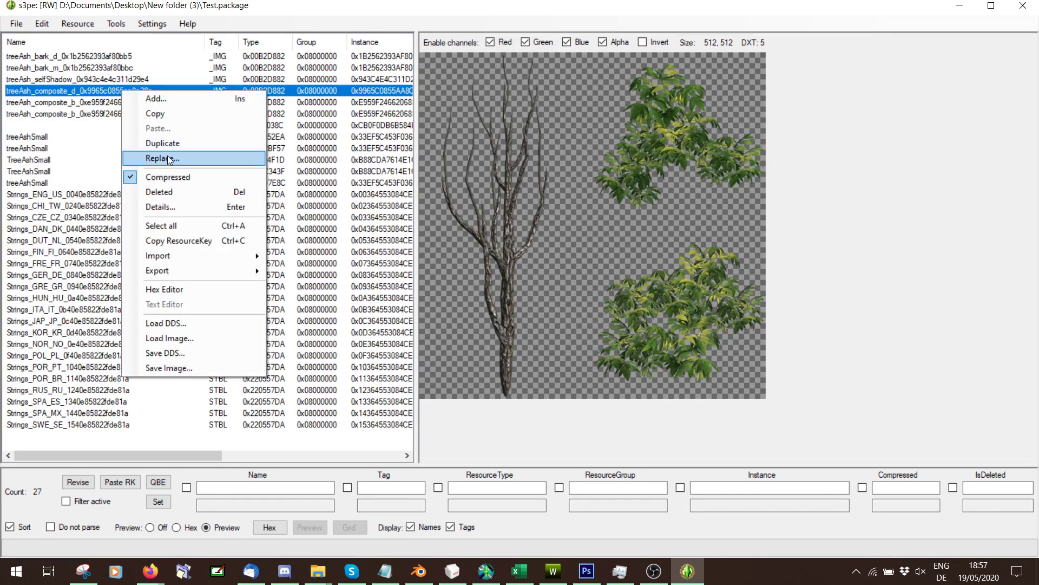
click(178, 157)
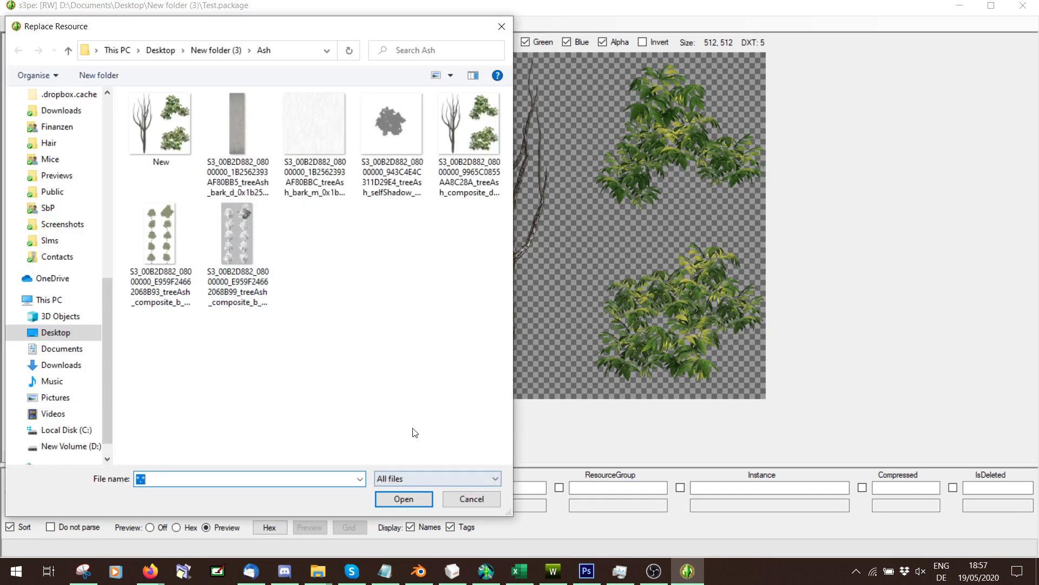
click(130, 142)
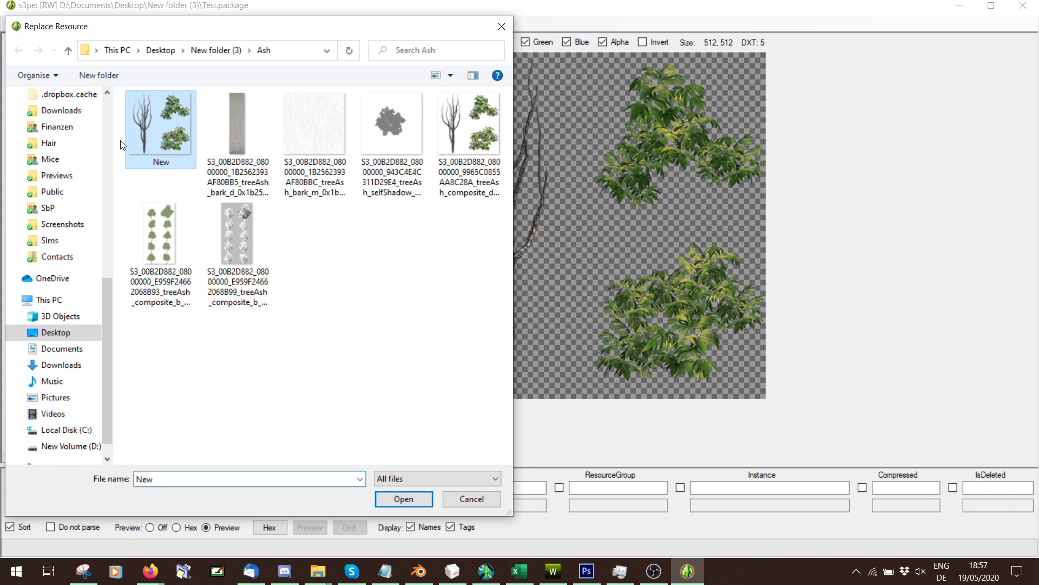
double_click(160, 126)
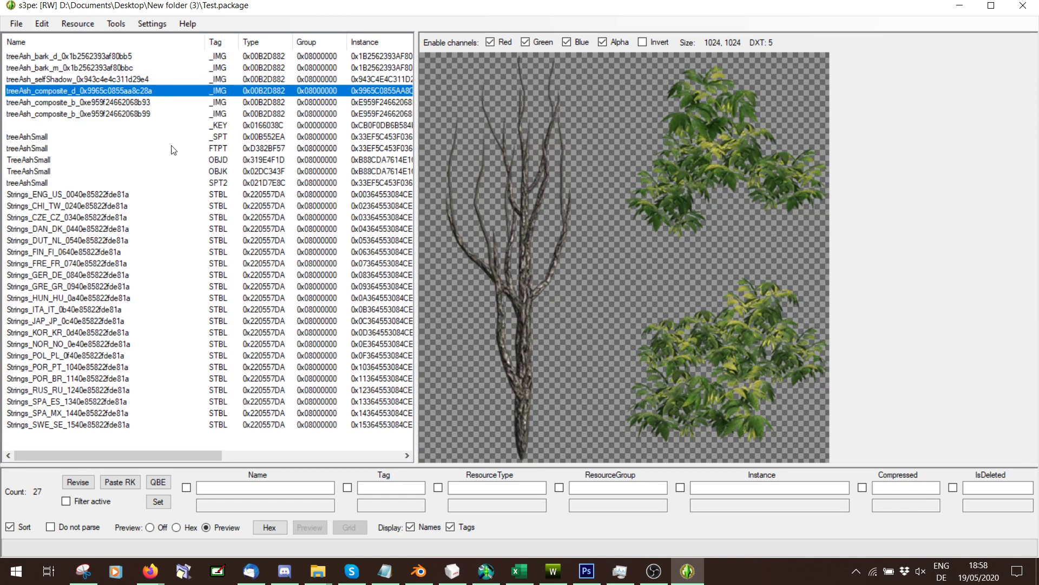
Select the treeAshSmall _SPT resource and review the external hex editor setting in the external program settings.
click(216, 137)
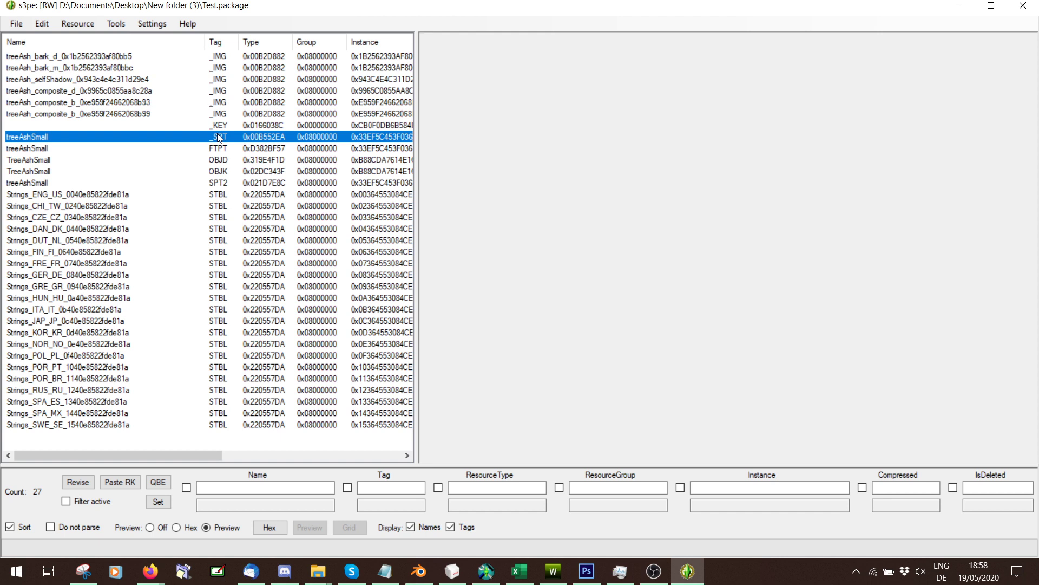
click(127, 24)
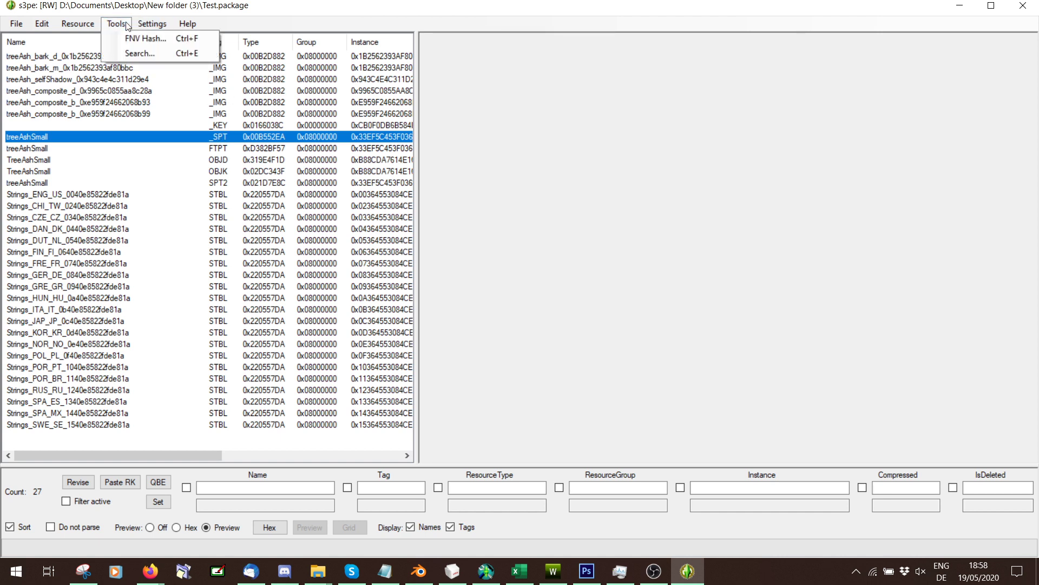
mouse_move(152, 24)
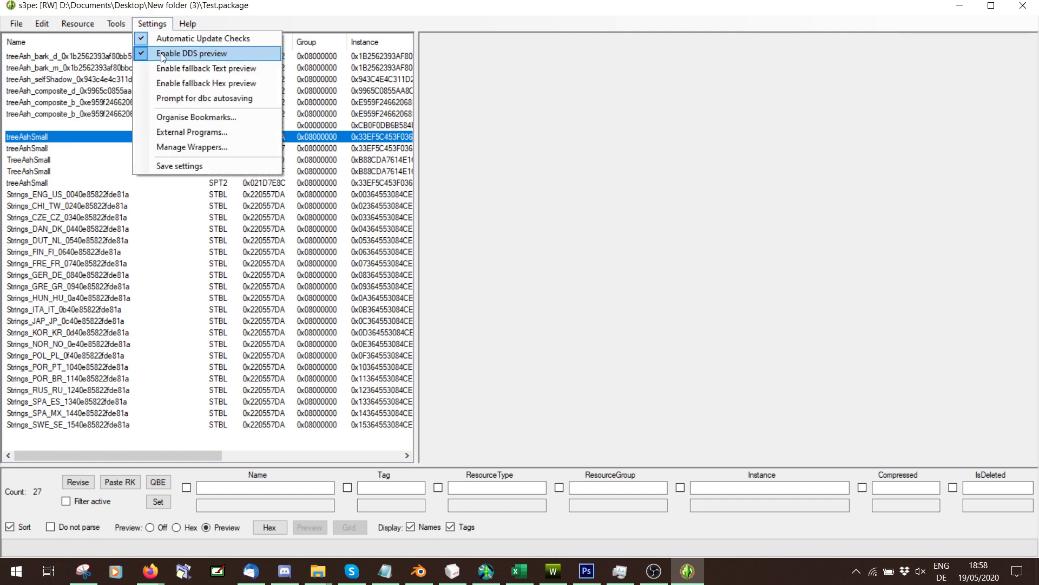
click(202, 135)
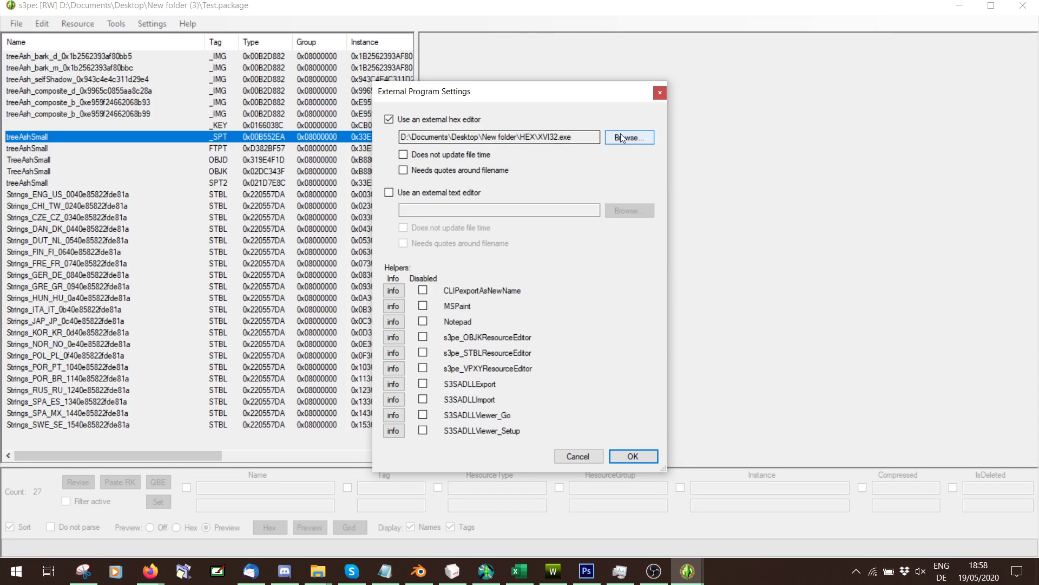
click(660, 94)
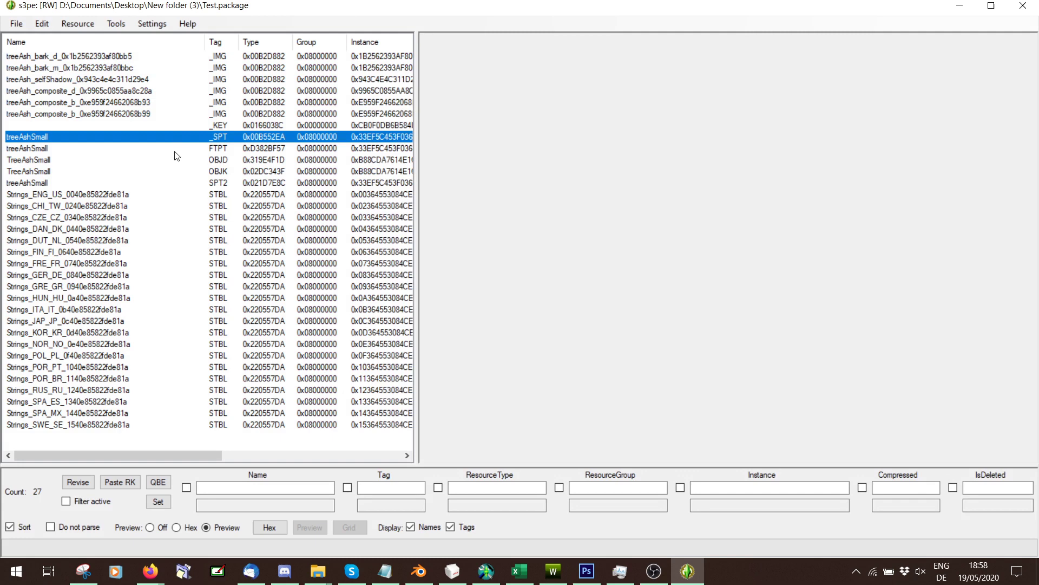
right_click(227, 133)
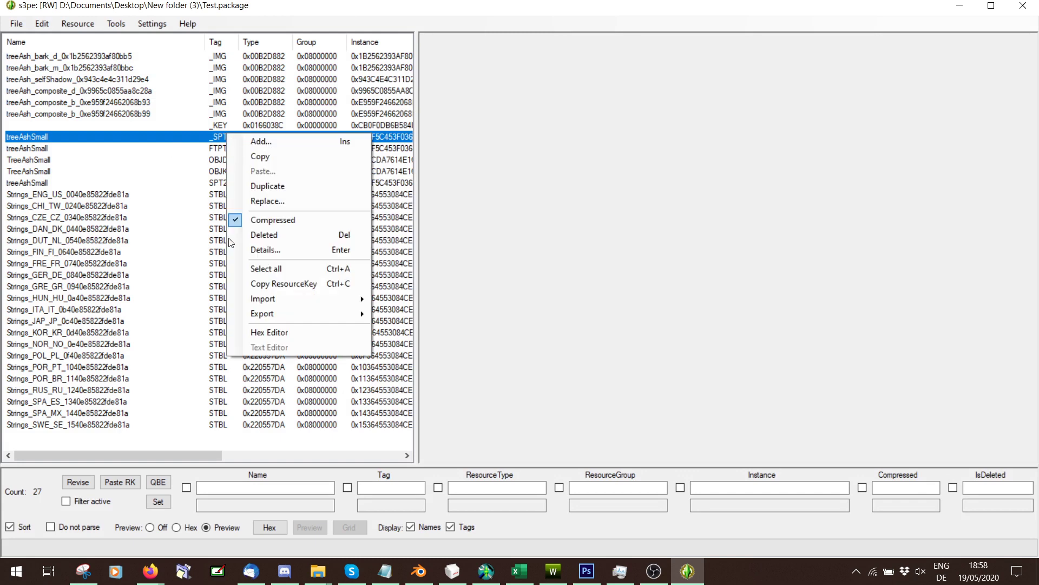
click(281, 334)
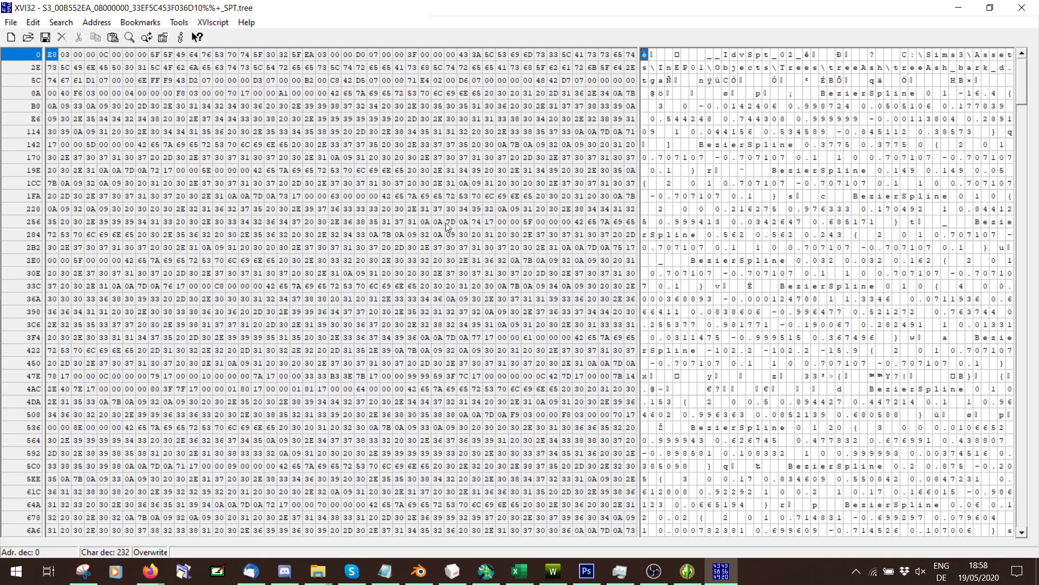
click(958, 7)
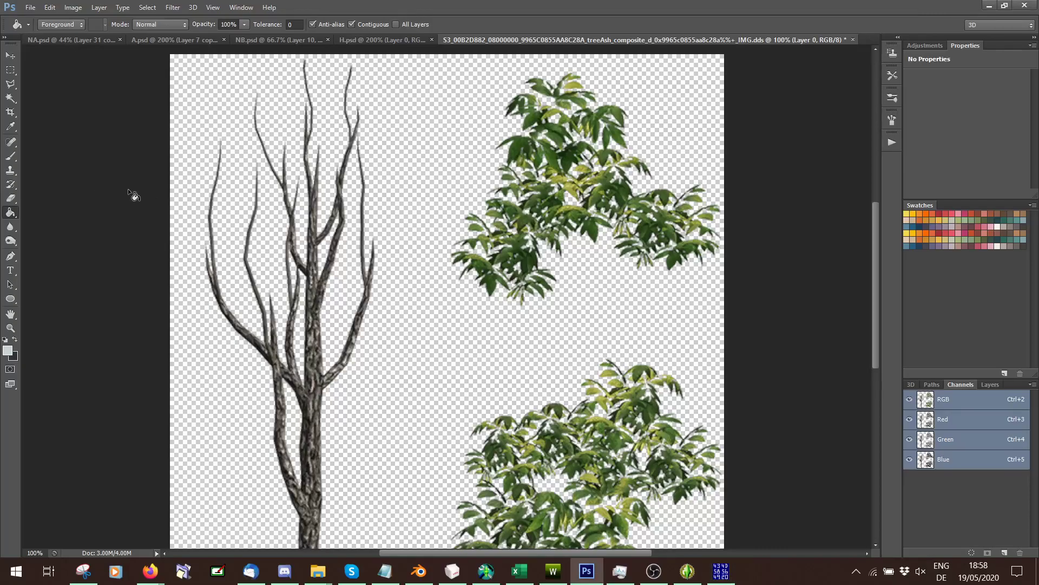
click(721, 571)
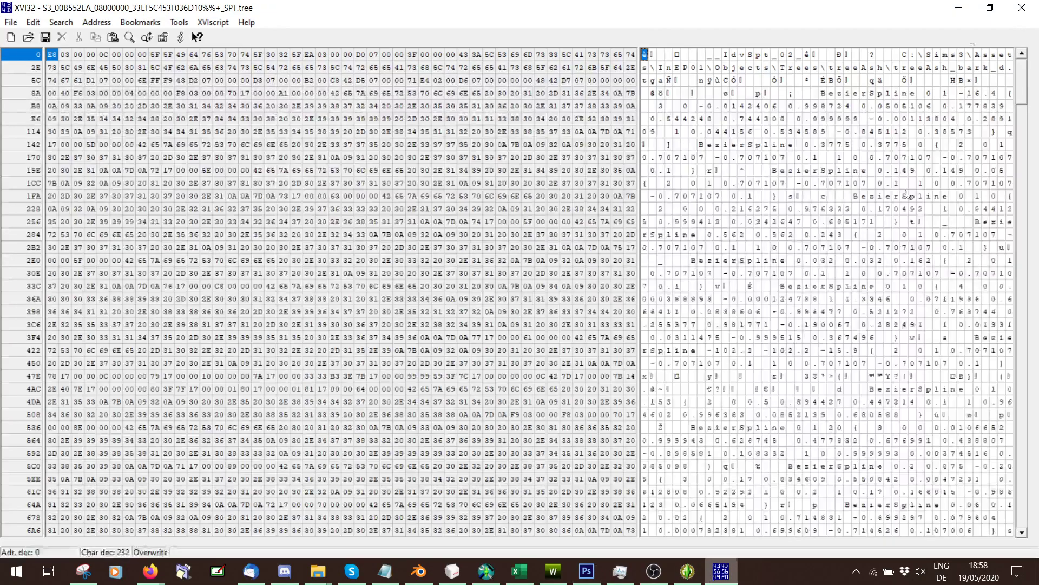
click(959, 7)
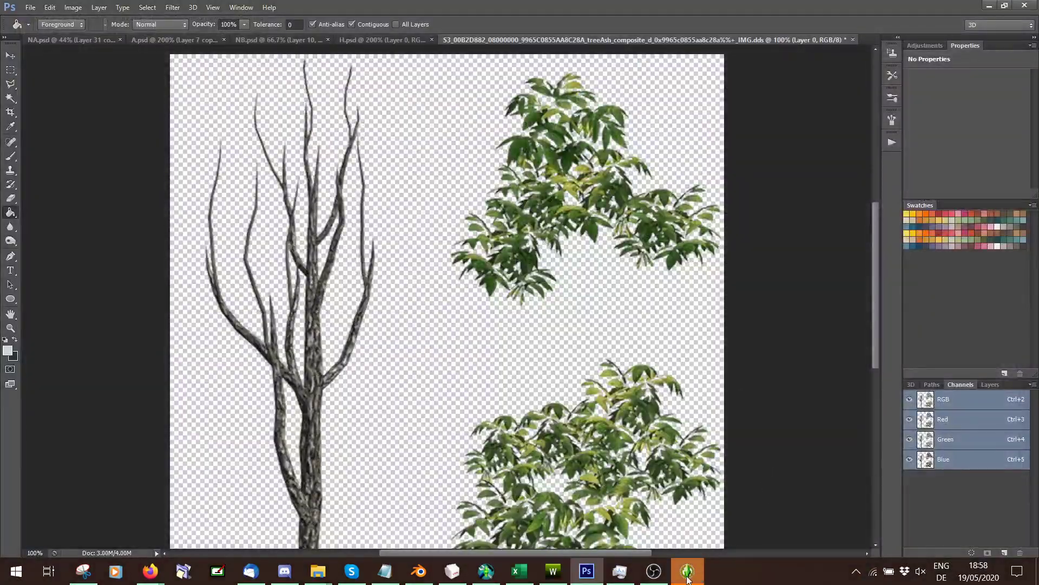
click(989, 4)
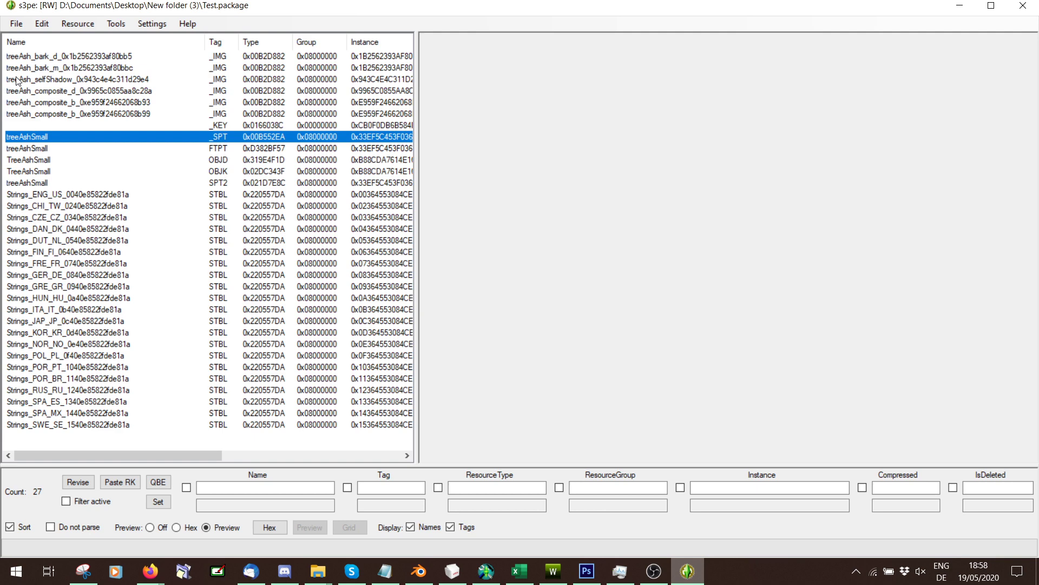
Open the treeAshSmall _SPT resource in the hex editor and overwrite Ash with Tes in the treeAsh_bark_d texture name.
right_click(232, 138)
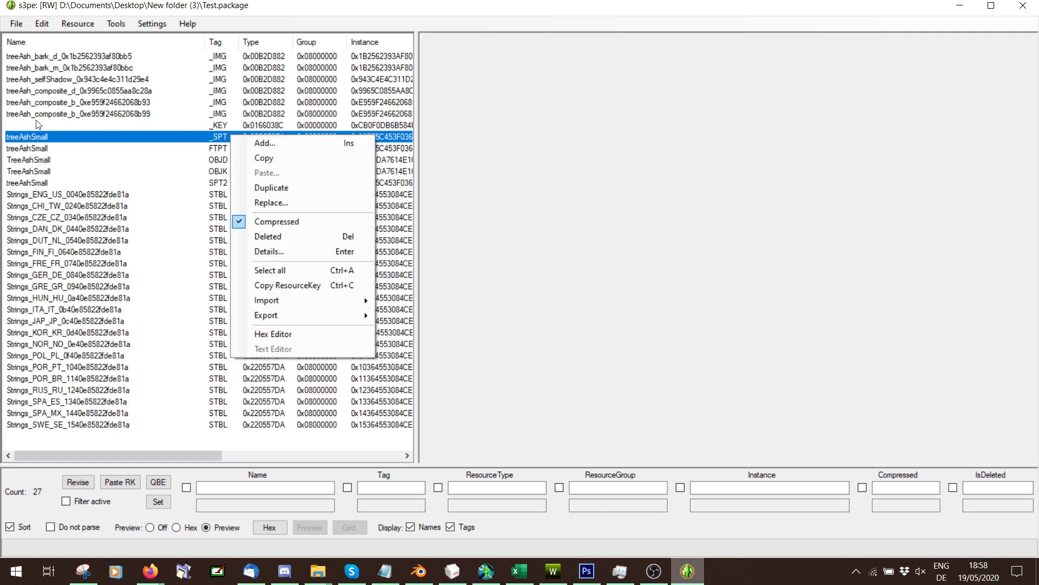
click(273, 333)
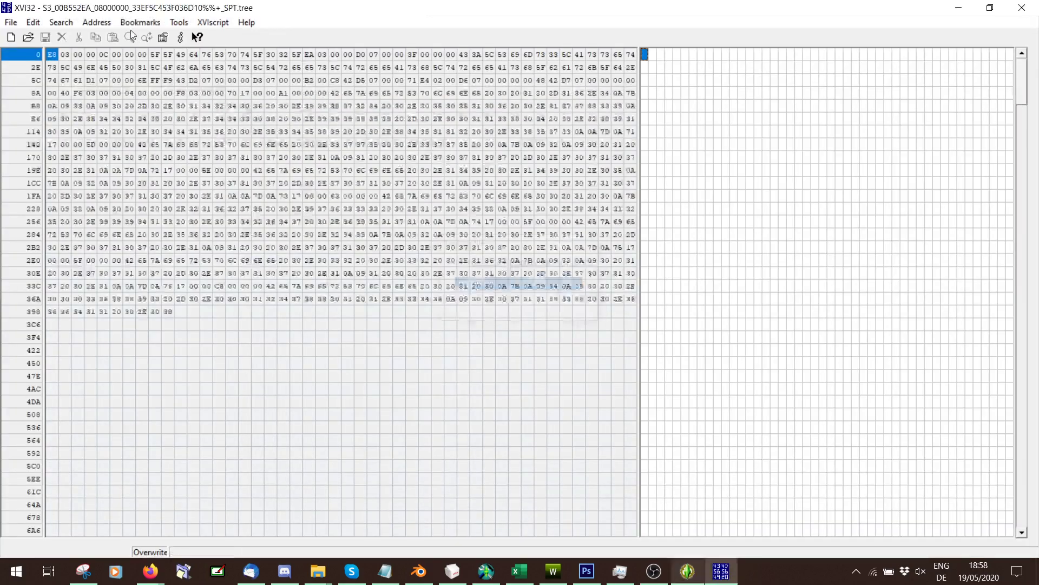
click(61, 22)
click(93, 41)
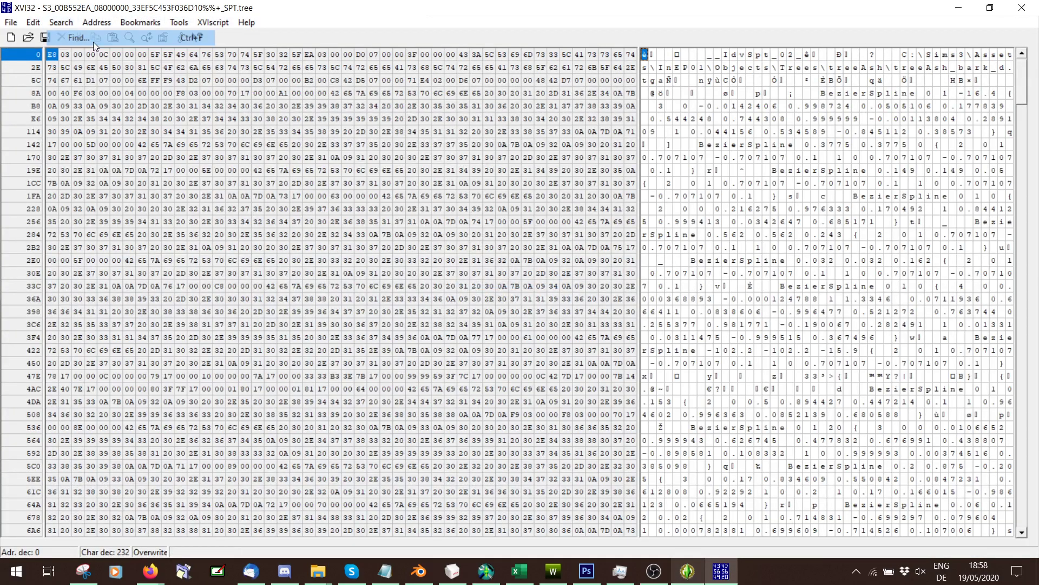
text(Ash)
key(Return)
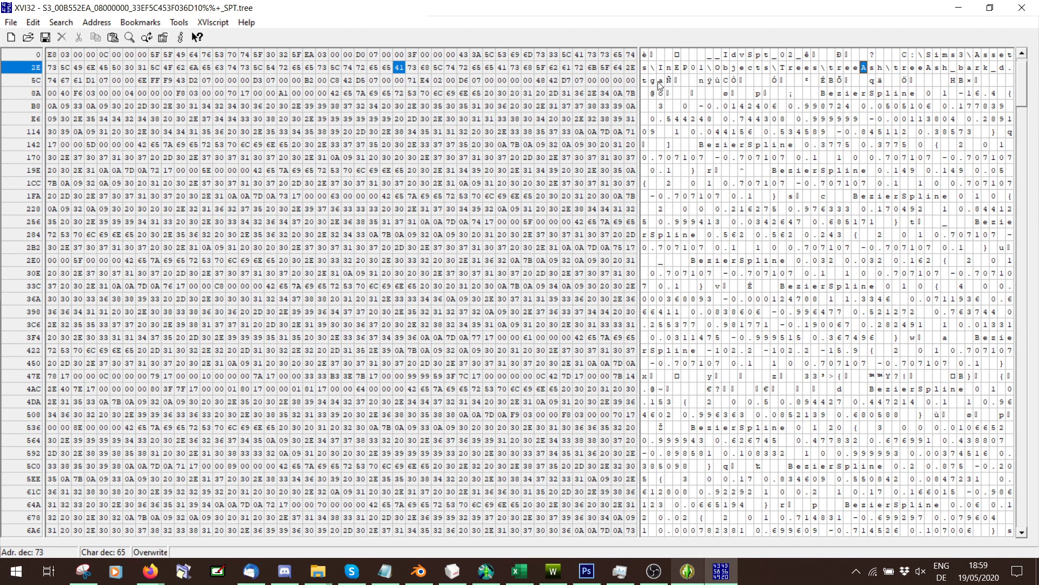
click(929, 69)
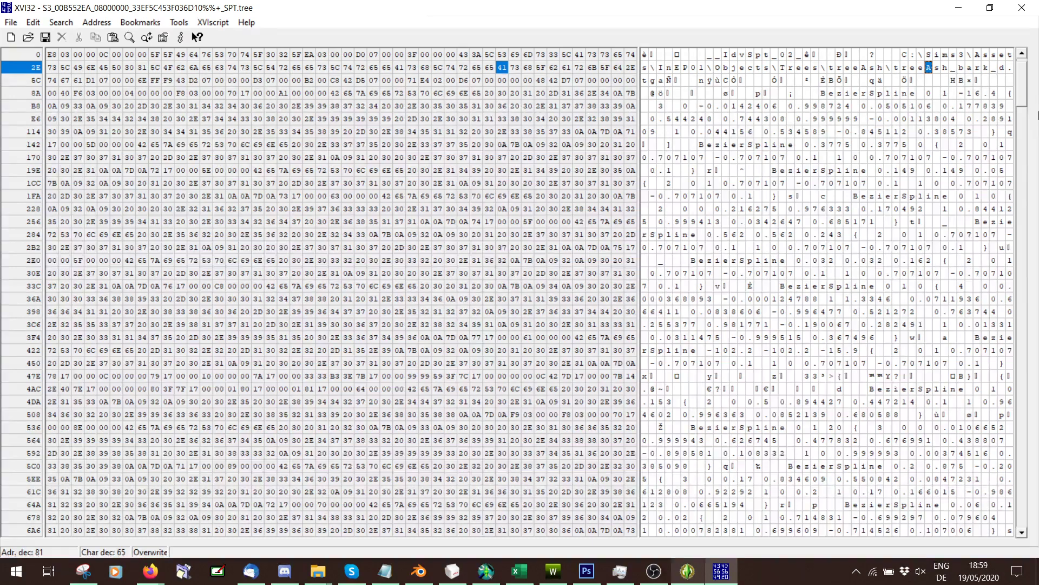
text(Tes)
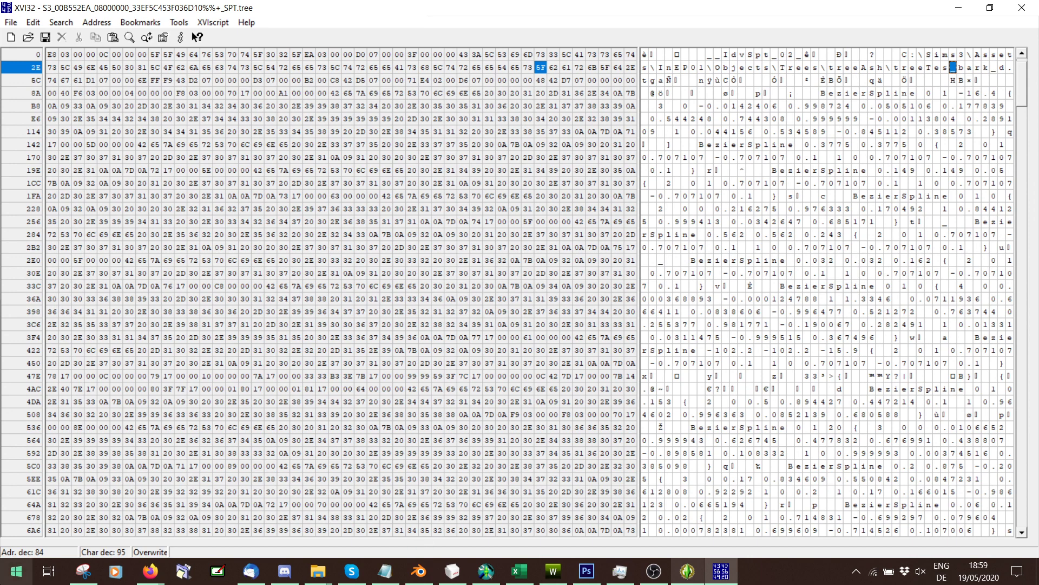
Switch to Word, note the new texture name treeTes_bark_d in a blank document, and return to the hex editor.
click(15, 571)
click(342, 328)
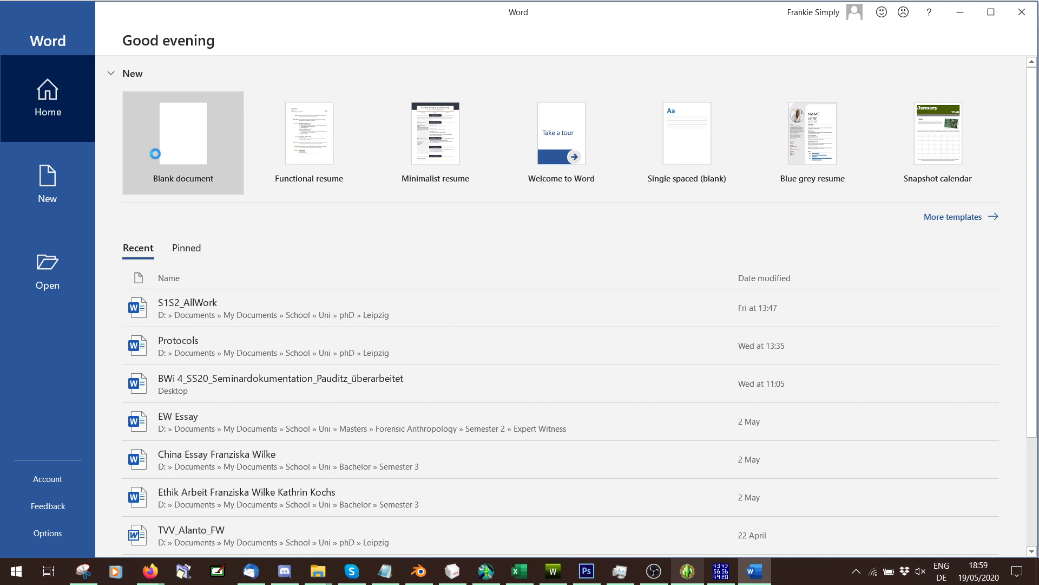
click(155, 154)
text(treeTes)
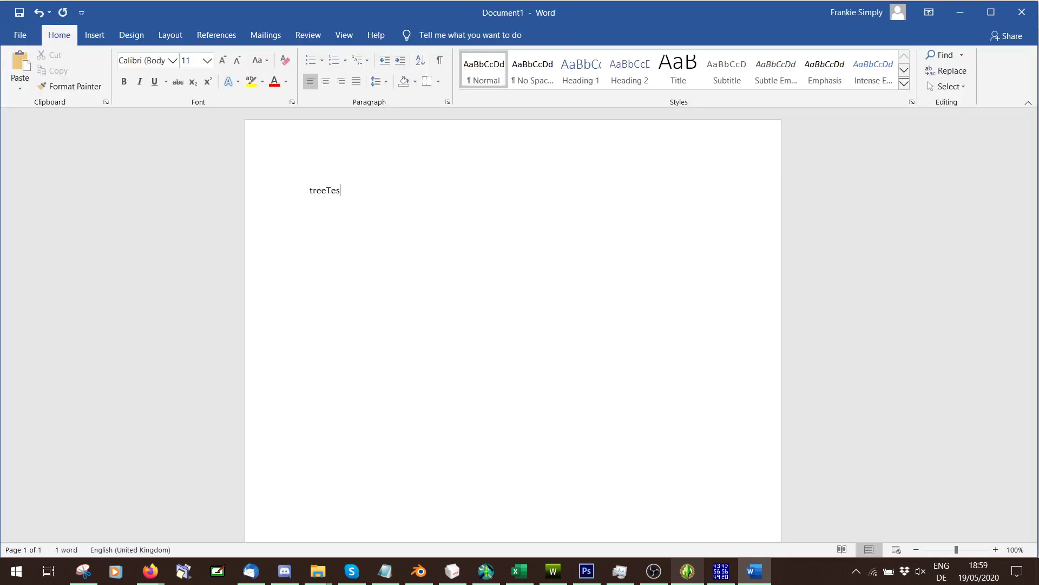
text(_bard_d)
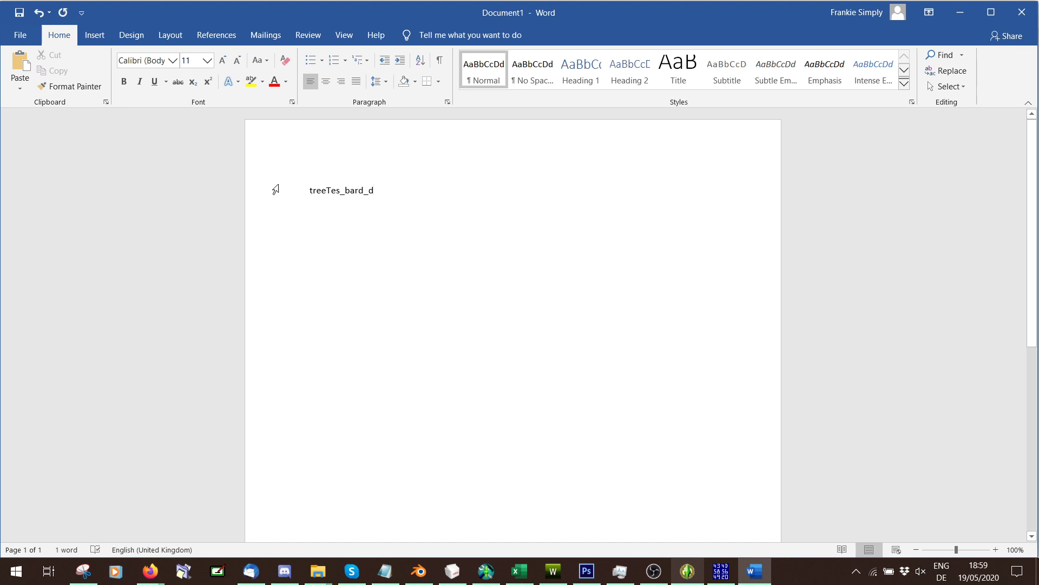
click(358, 190)
key(BackSpace)
text(k)
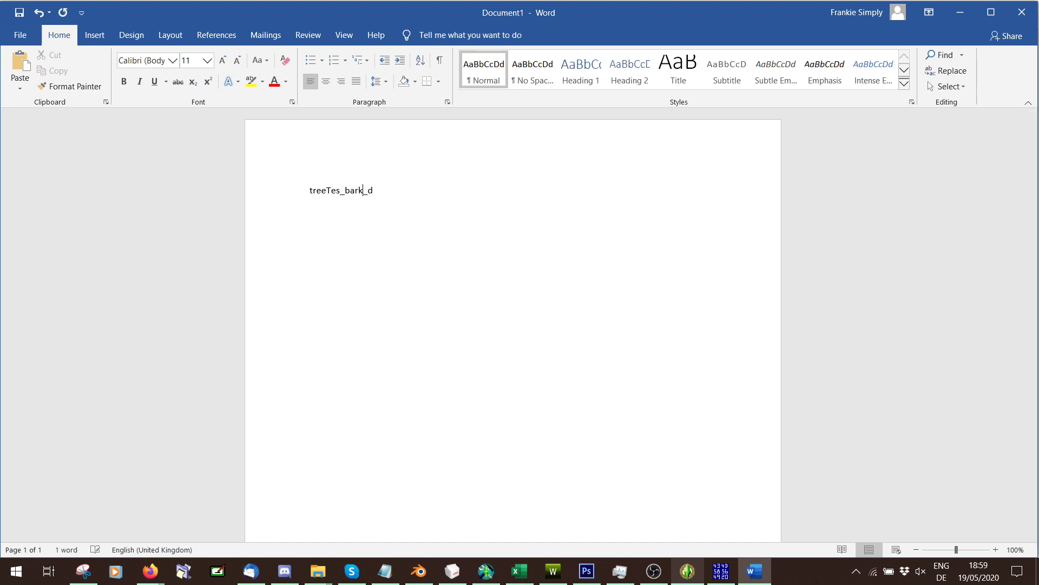
click(960, 13)
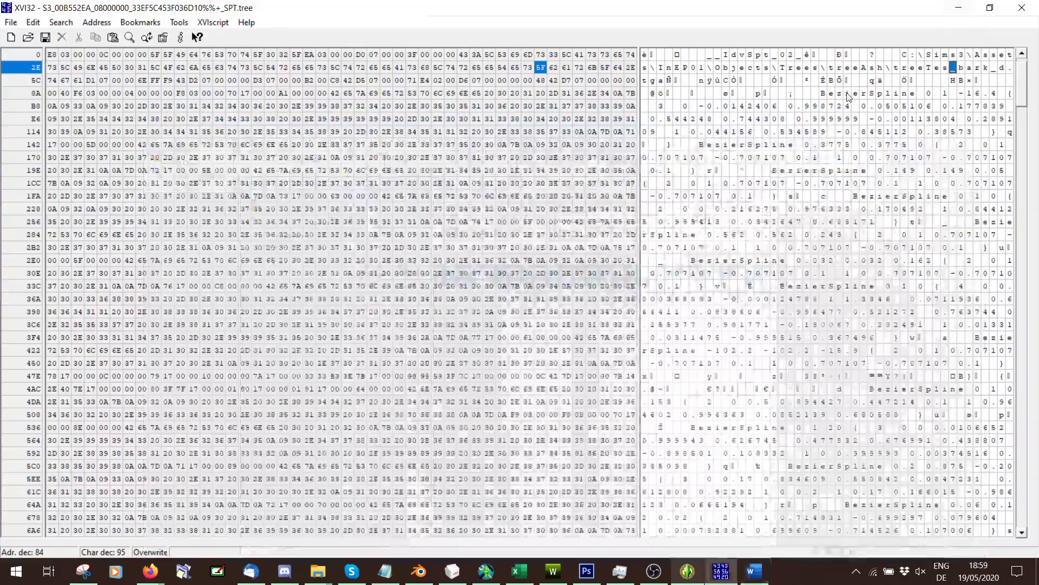
Step through the next Ash matches in the _SPT file, leaving the treeAsh_leaves01, treeAsh_leaves02 and treeAsh_frond texture names as they are.
click(60, 22)
click(109, 52)
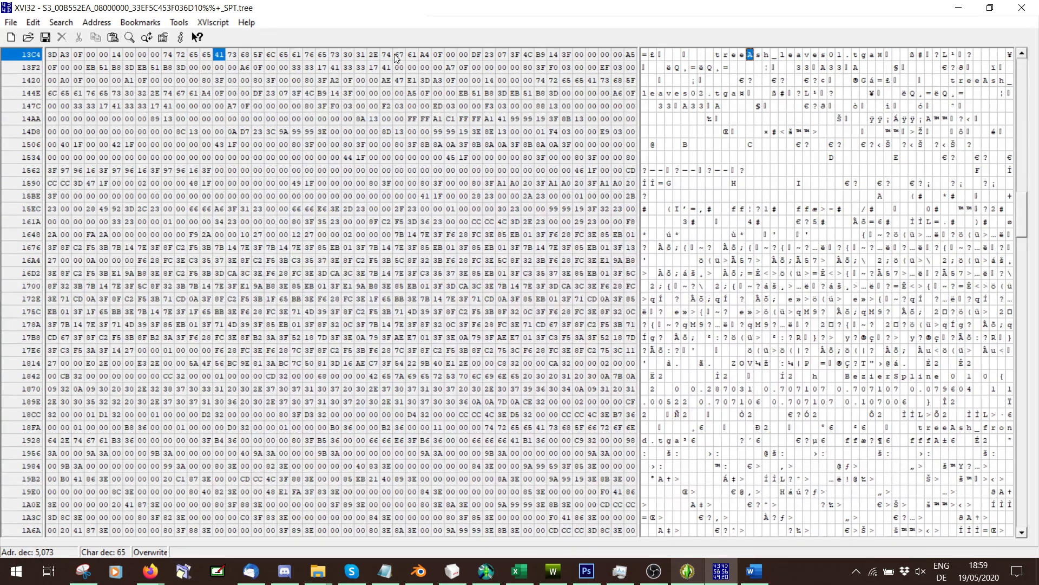
click(61, 22)
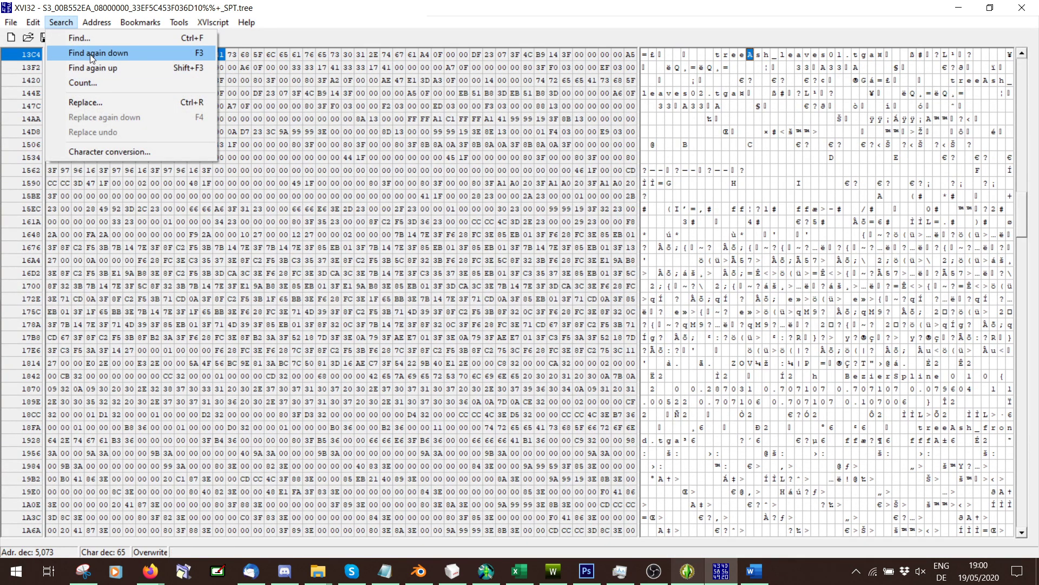
click(90, 54)
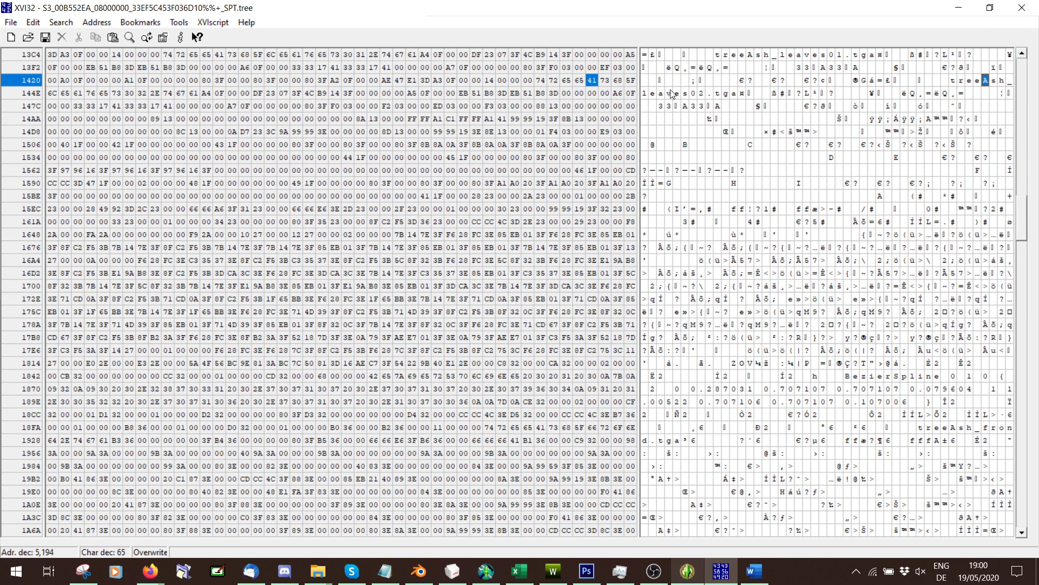
click(60, 22)
click(90, 55)
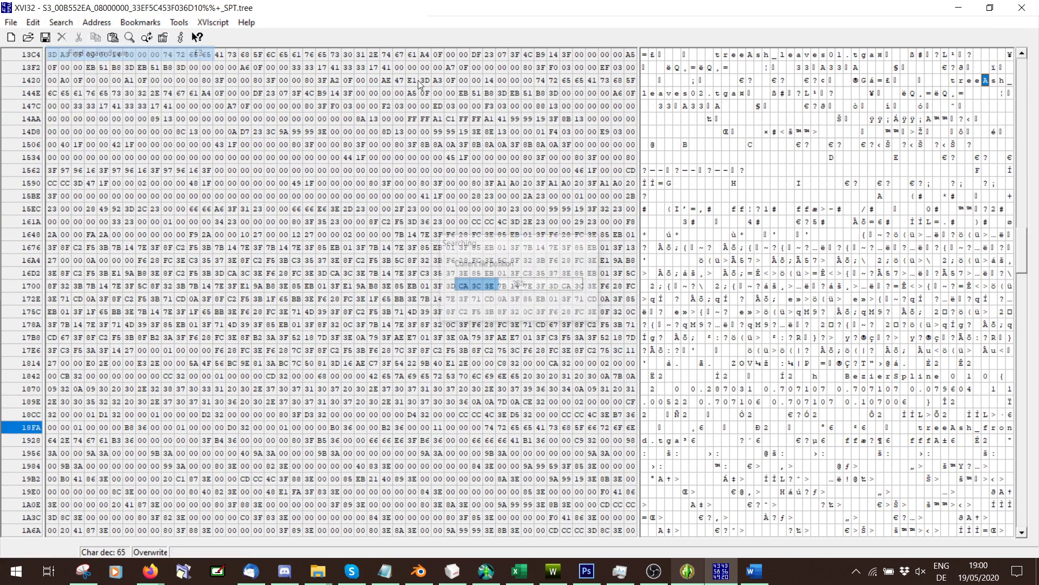
key(Down)
key(Down)
key(Up)
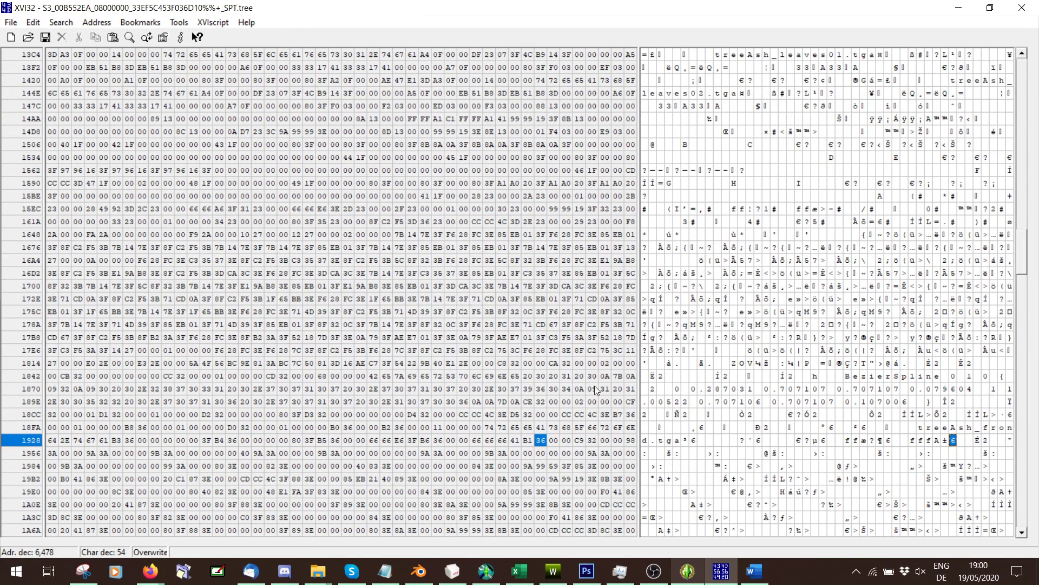
Find the next Ash match and overwrite Ash with Tes in the treeAsh_selfShadow texture name.
click(61, 22)
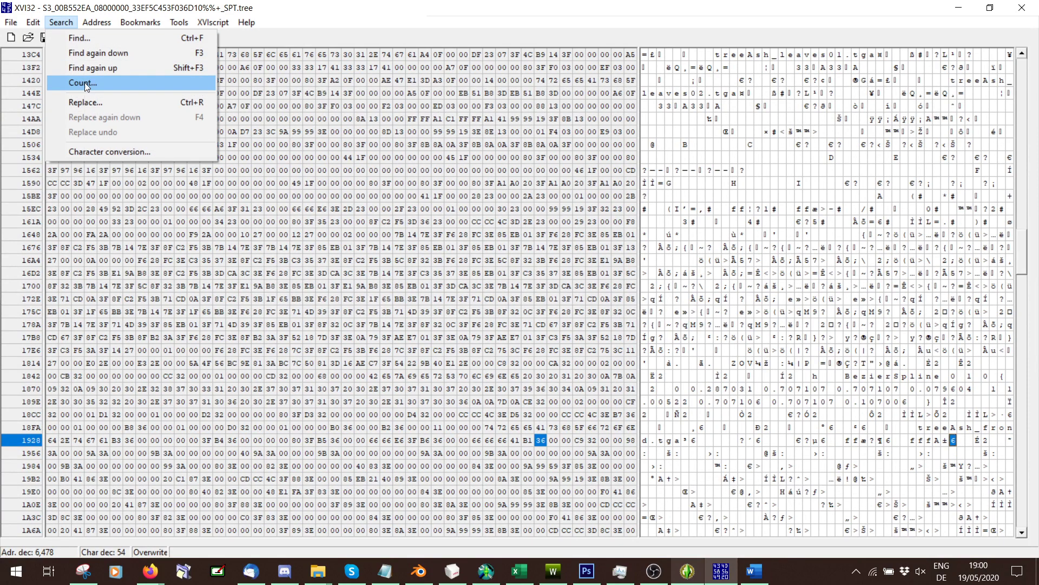
click(109, 53)
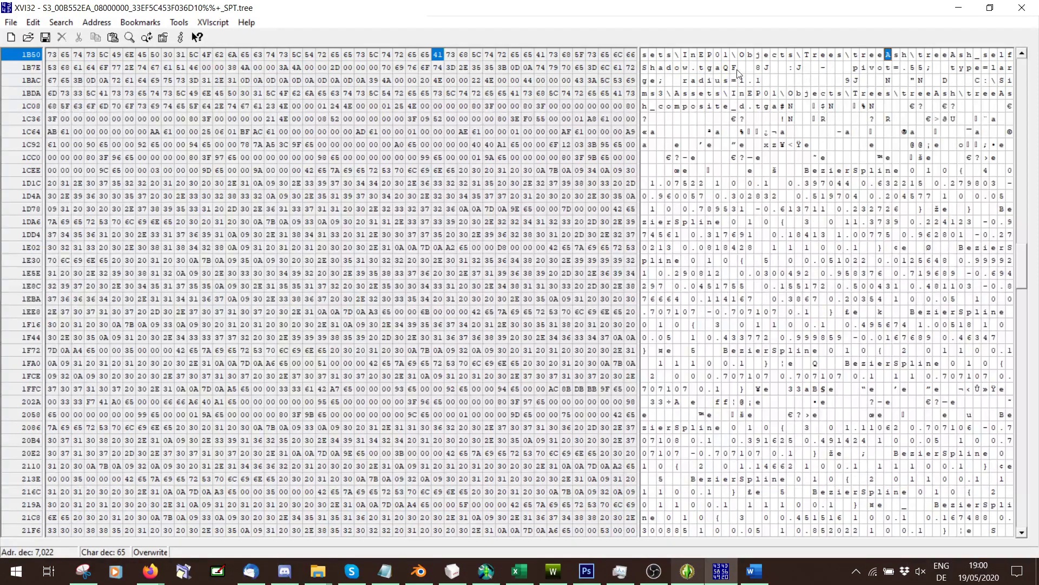
click(955, 56)
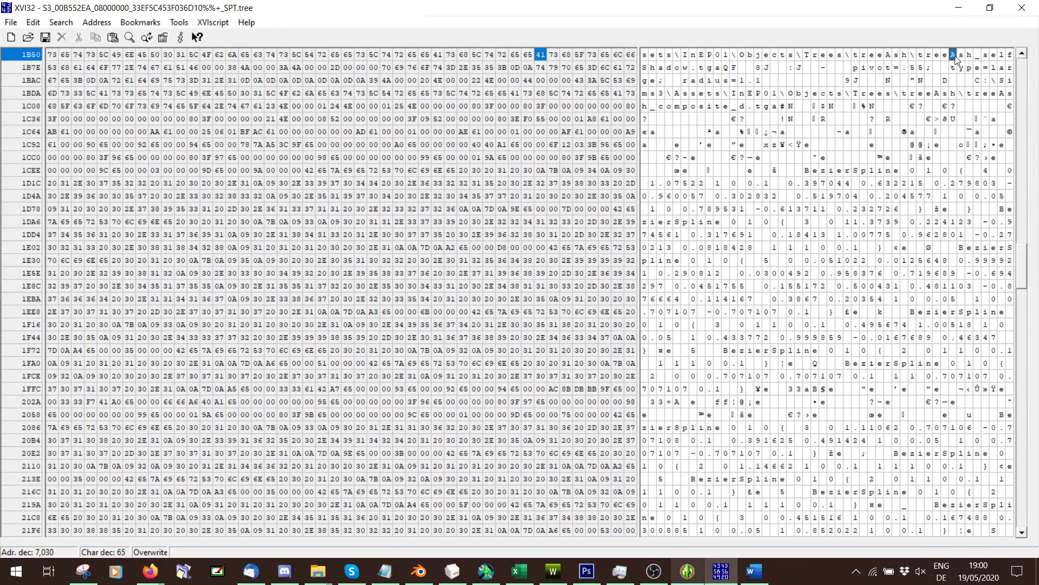
text(Tes)
Switch to Word, add treeTes_selfShadow on a new line of the name list, and return to the hex editor.
click(754, 572)
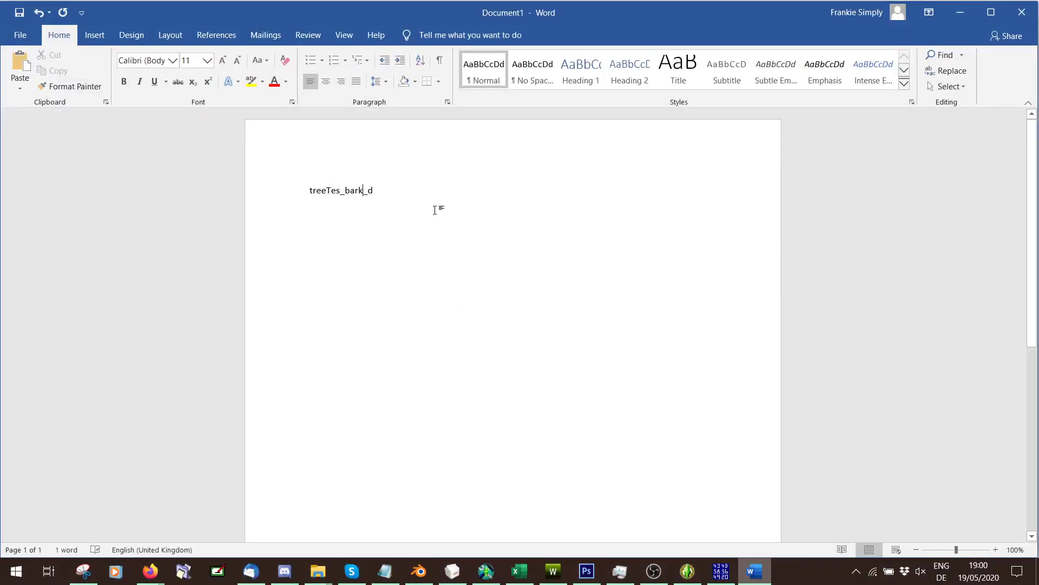
key(Return)
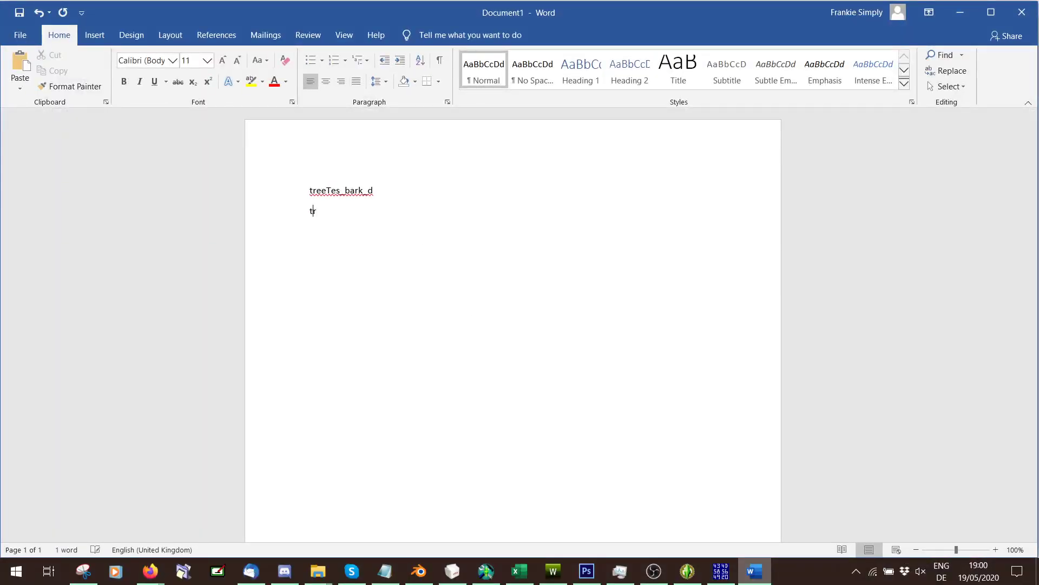
text(treeTes_selfShadow)
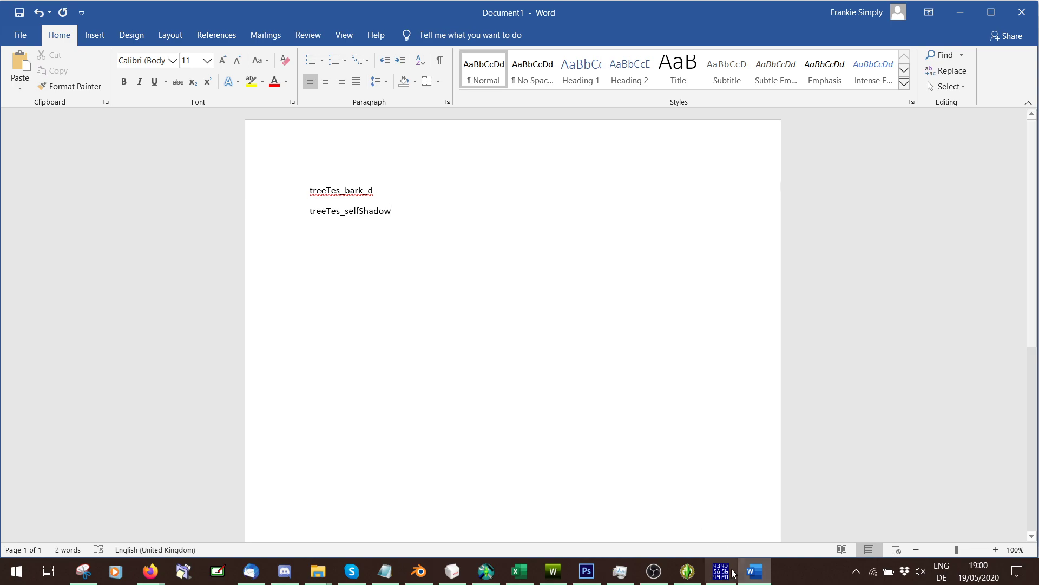
click(722, 571)
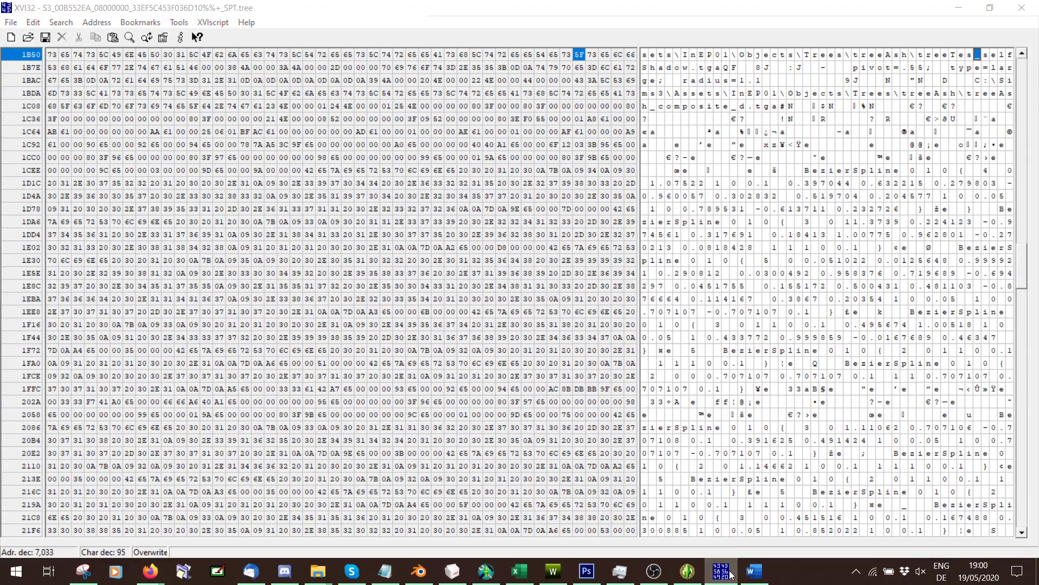
click(728, 572)
click(728, 572)
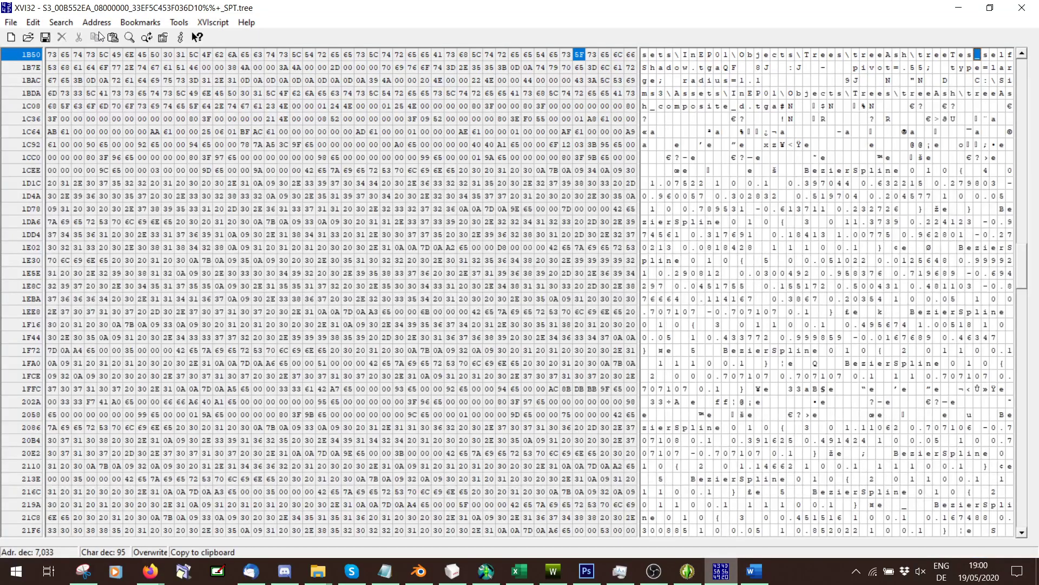
Find the next Ash match and overwrite Ash with Tes in the treeAsh_composite_d texture name, keeping the treeAsh folder name.
click(70, 23)
click(91, 54)
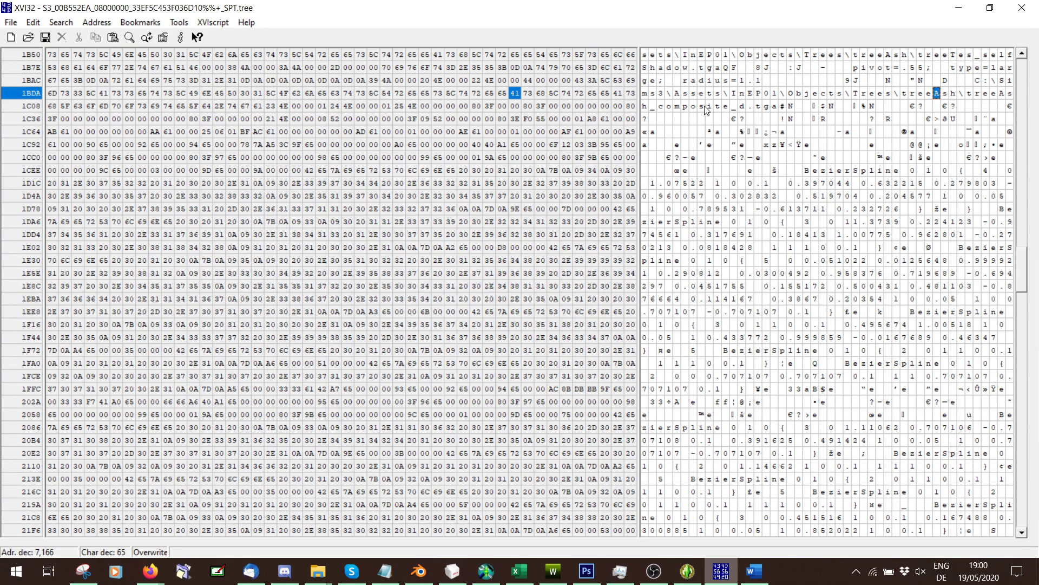
click(1002, 95)
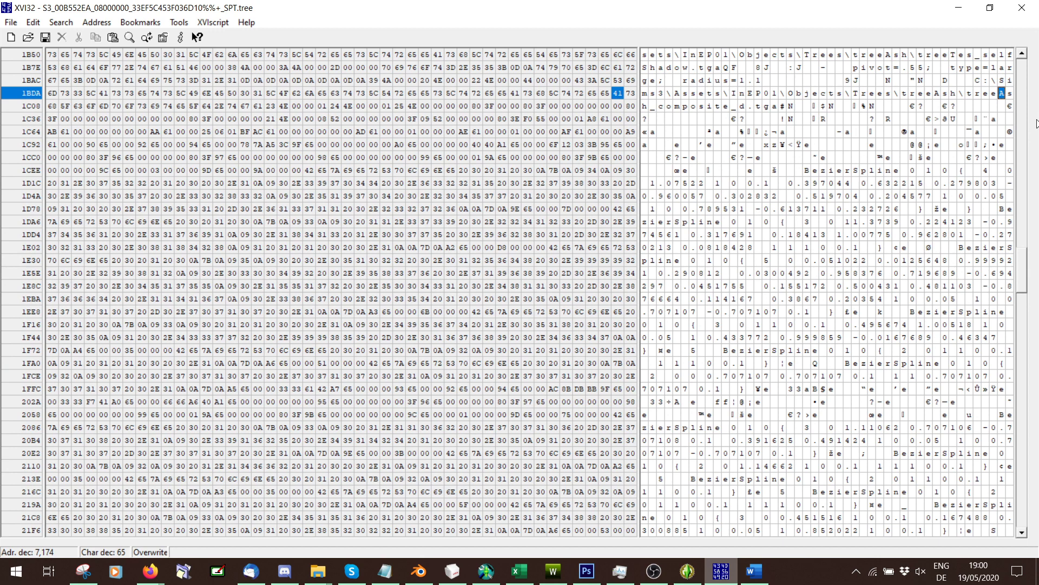
text(Te)
text(s)
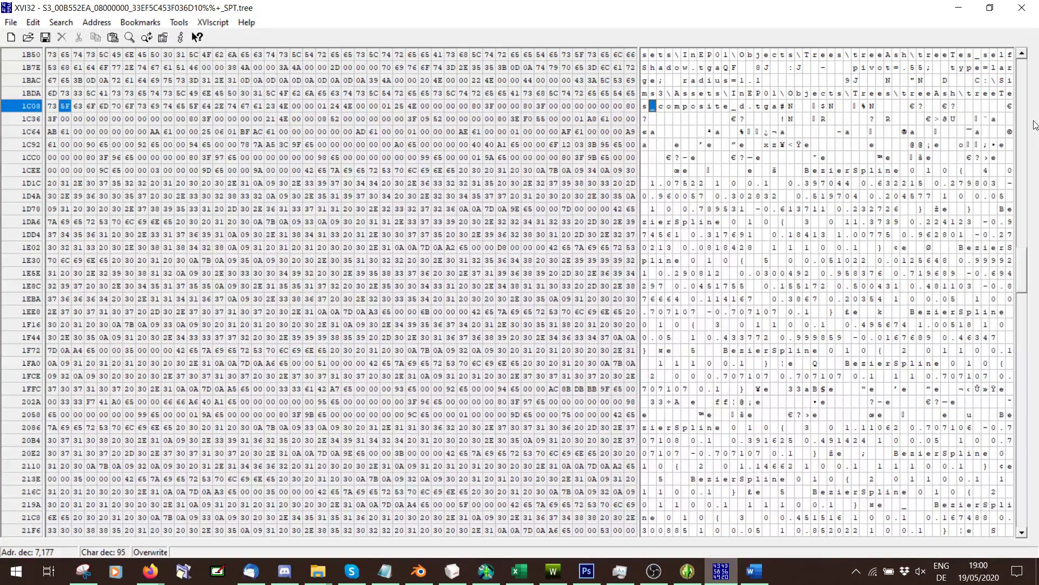
Switch to Word, add treeTes_composite_d on a new line of the name list, and return to the hex editor.
click(959, 8)
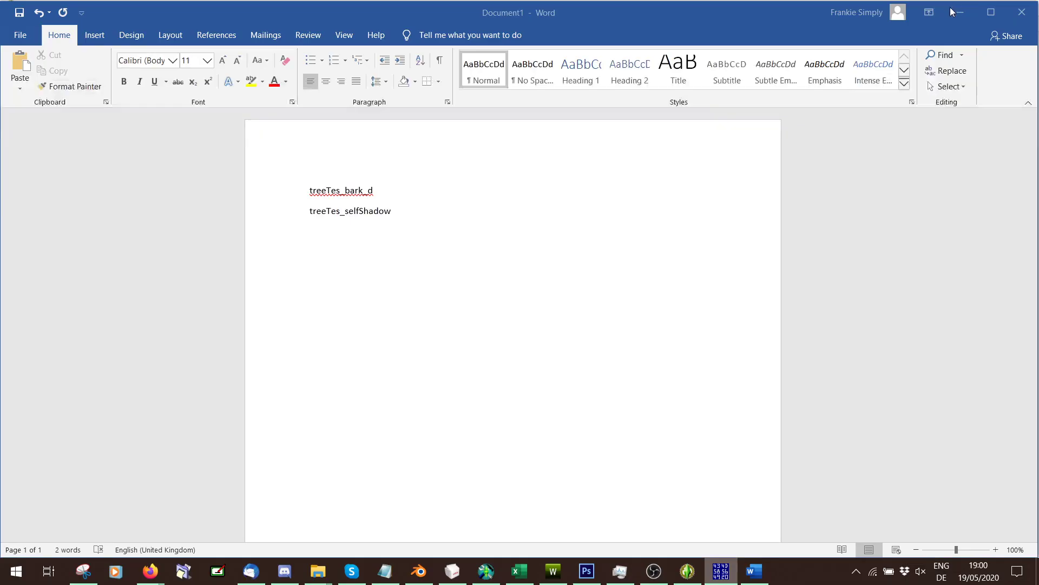
key(Return)
text(treeTes_composite_d)
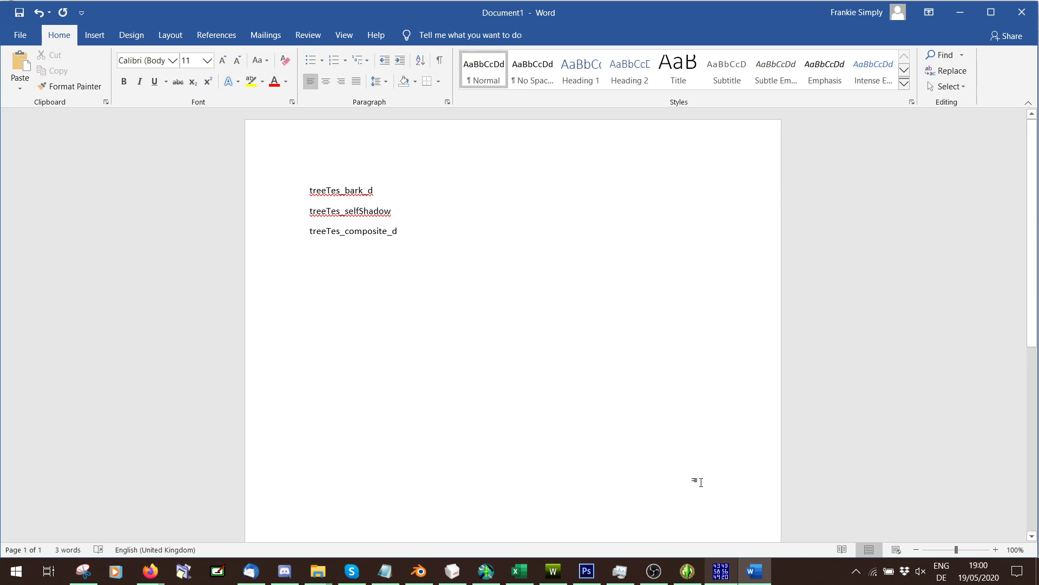
click(720, 571)
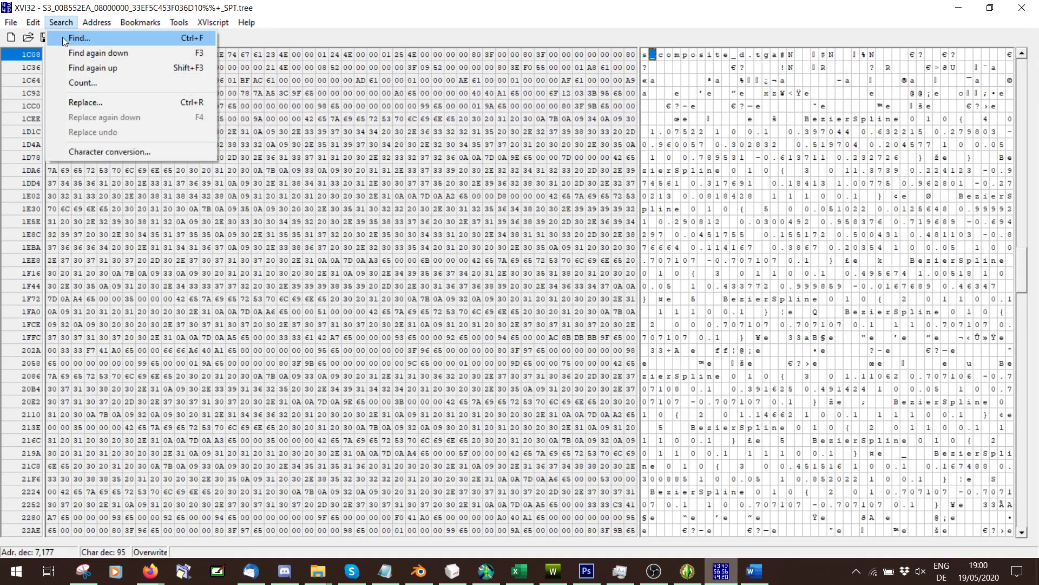
Find the next Ash match and overwrite Ash with Tes in the second treeAsh_bark_d texture name.
click(99, 52)
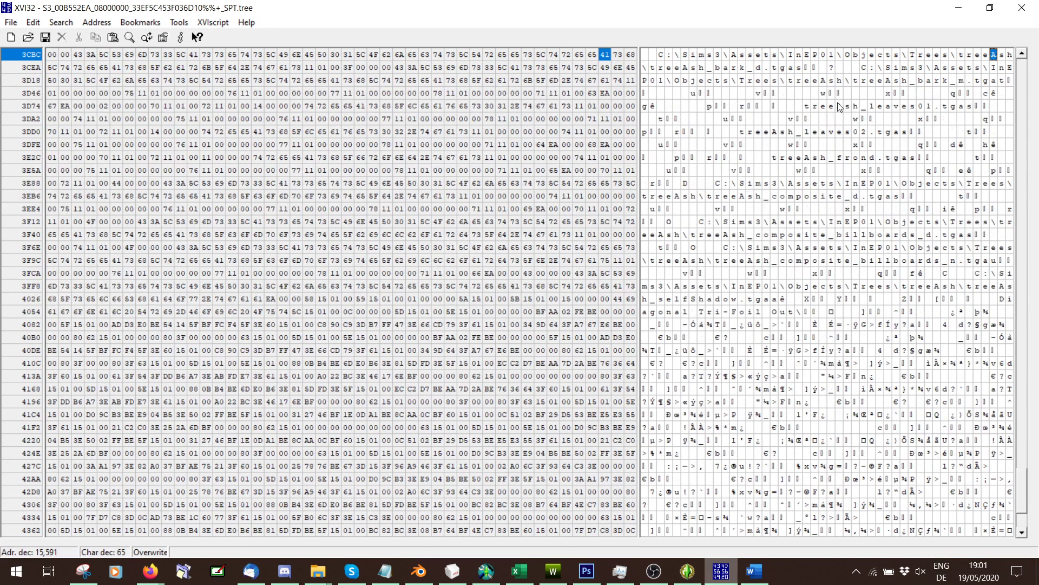
click(686, 72)
text(Tes)
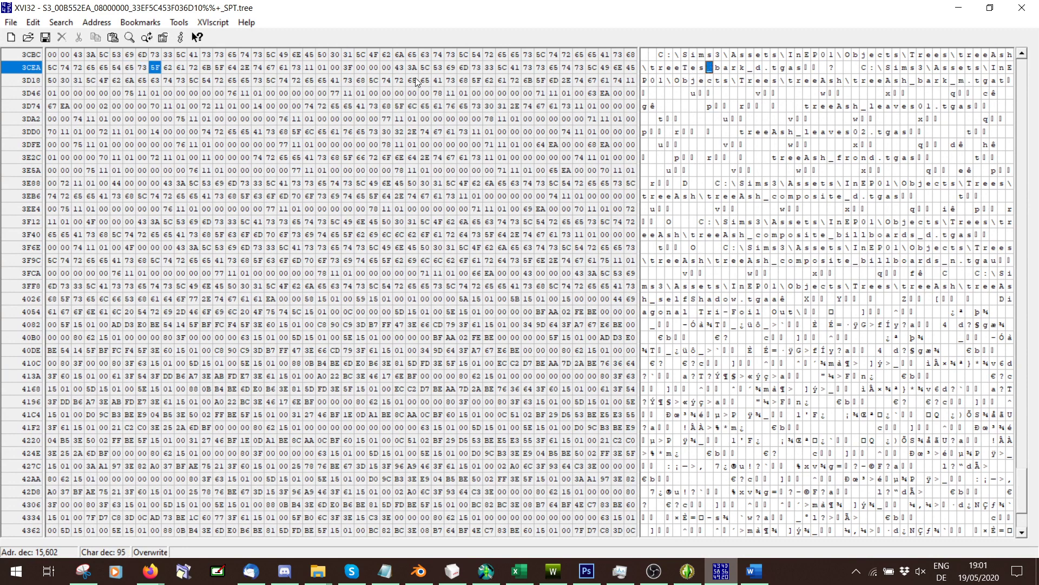
Find the next Ash match and overwrite Ash with Tes in the treeAsh_bark_m texture name.
click(61, 22)
click(83, 59)
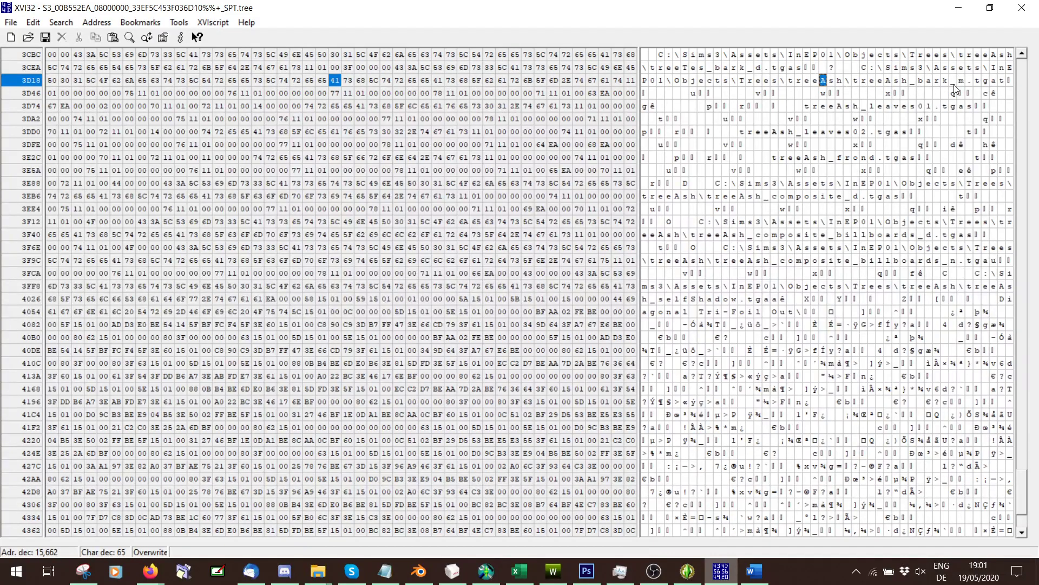
click(891, 83)
text(Tes)
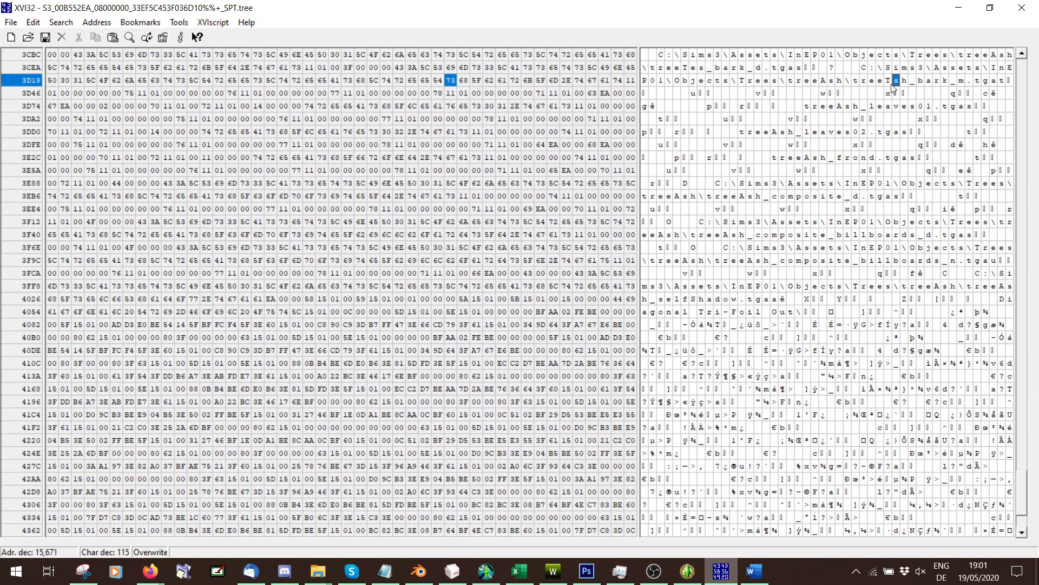
In Word, copy treeTes_bark_d to a new line at the end, change it to treeTes_bark_m, and return to the hex editor.
click(959, 7)
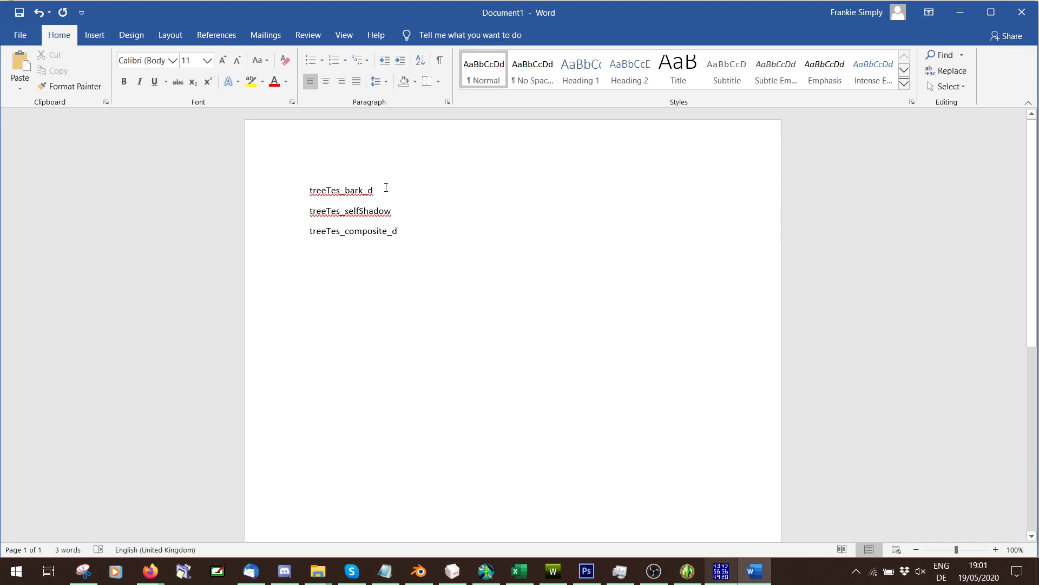
double_click(386, 188)
key(ctrl+c)
click(420, 223)
key(Return)
key(ctrl+v)
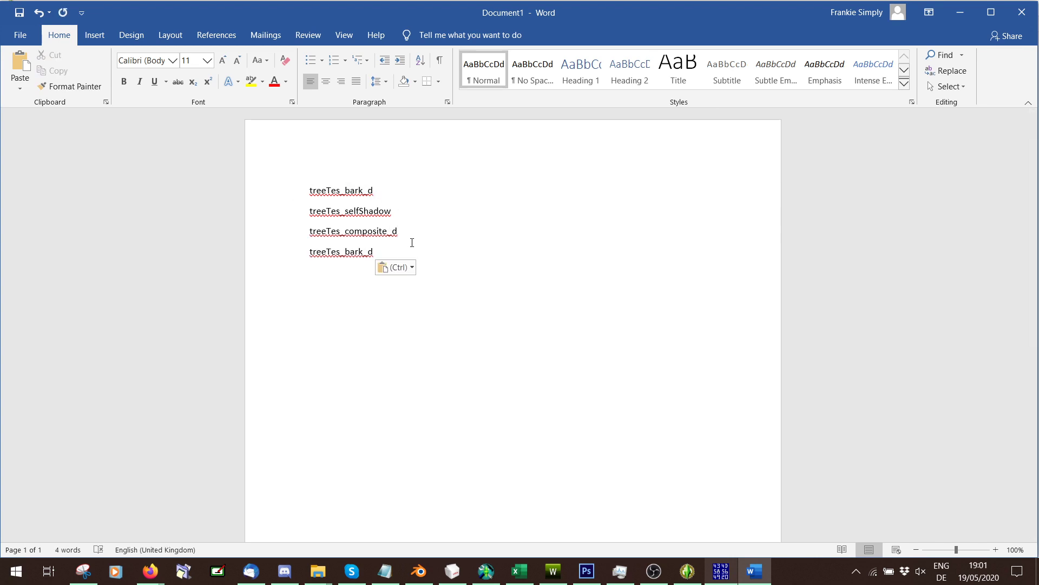
key(BackSpace)
text(m)
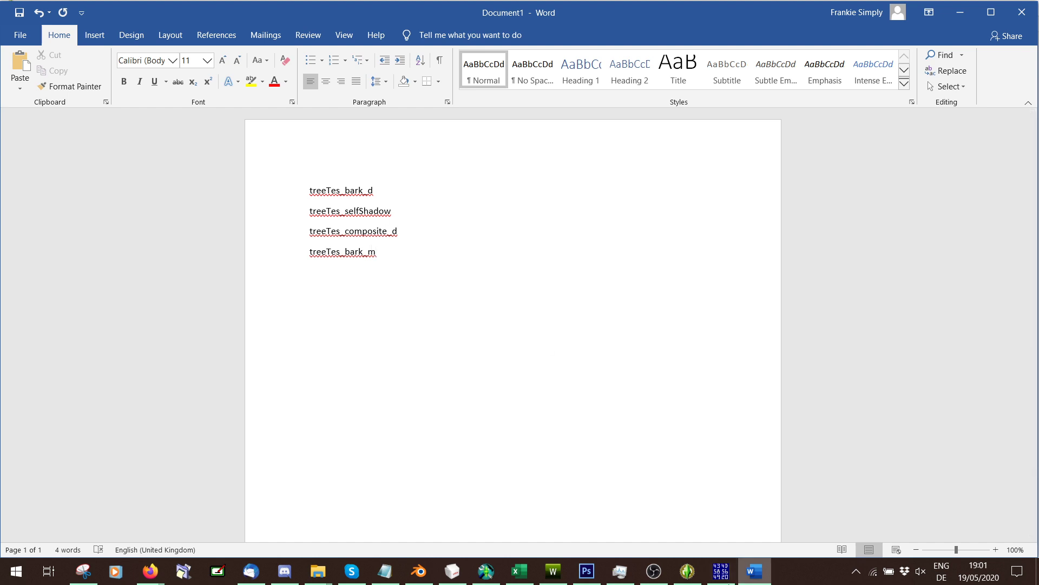
key(alt+Tab)
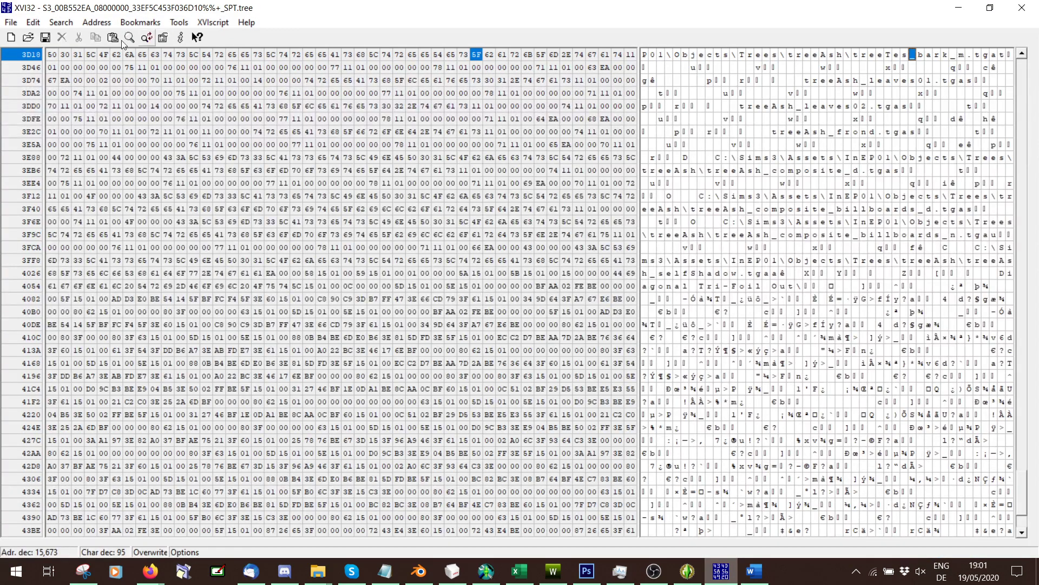
Search past the leaves and frond names and overwrite Ash with Tes in the second treeAsh_composite_d texture name.
click(61, 22)
click(87, 58)
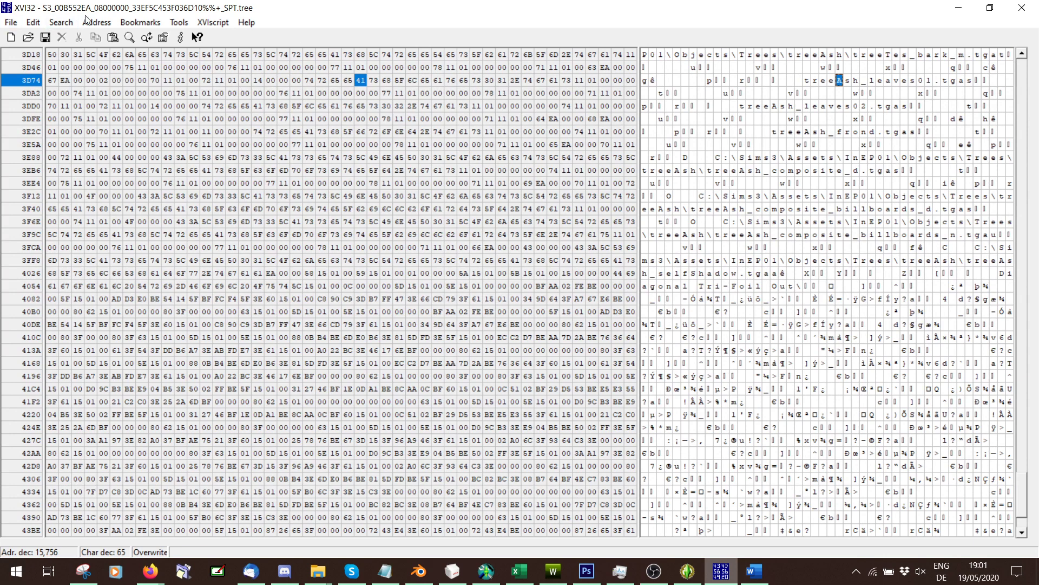
click(60, 23)
click(75, 58)
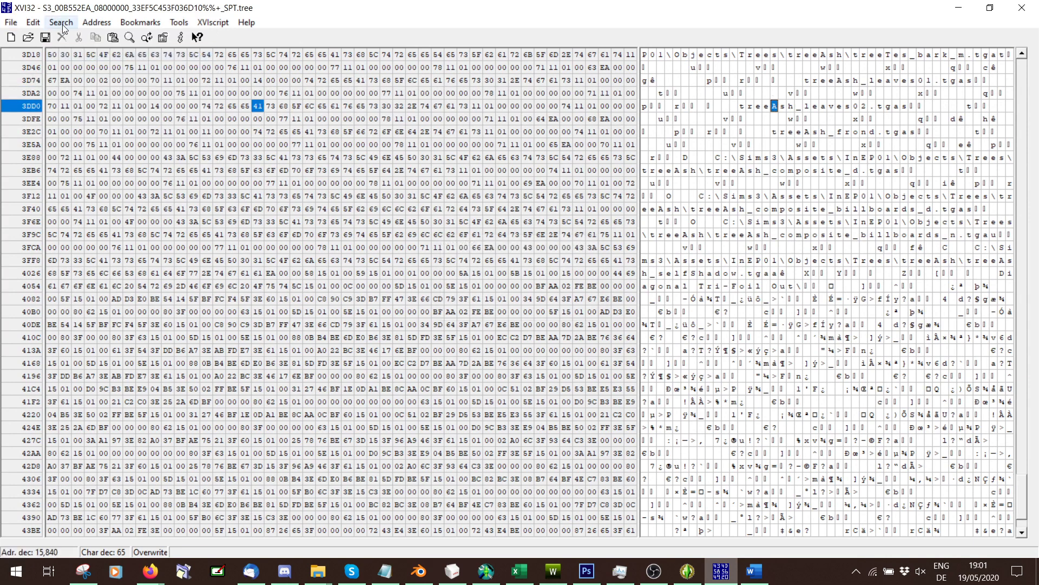
click(62, 23)
click(85, 55)
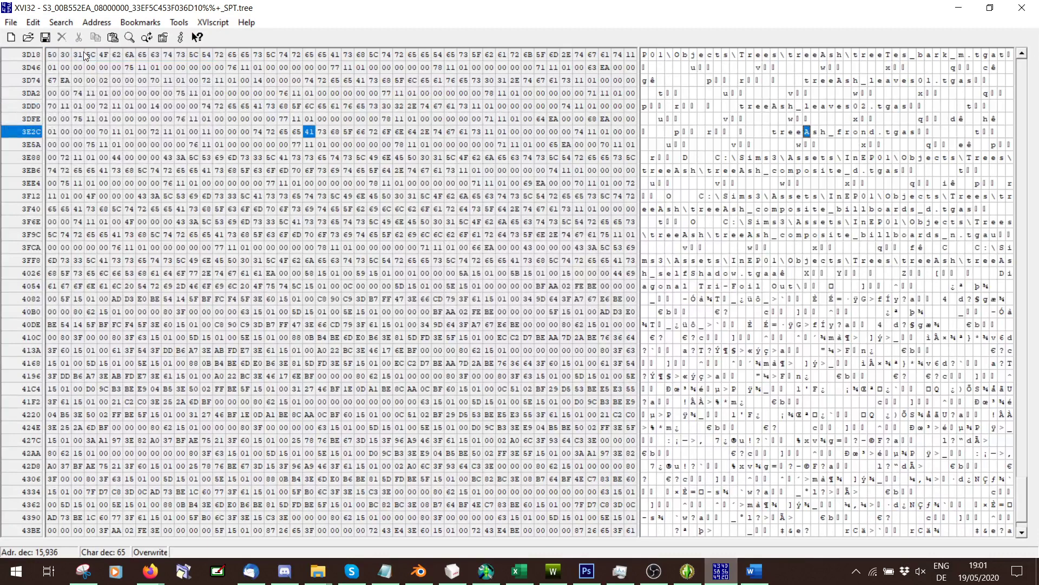
click(61, 23)
click(79, 53)
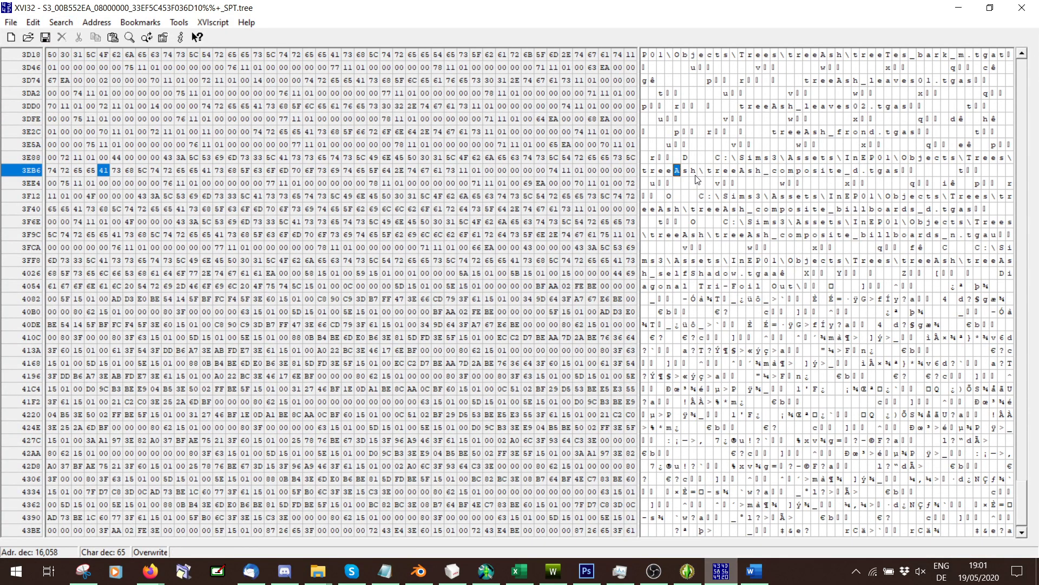
click(743, 172)
text(Tes)
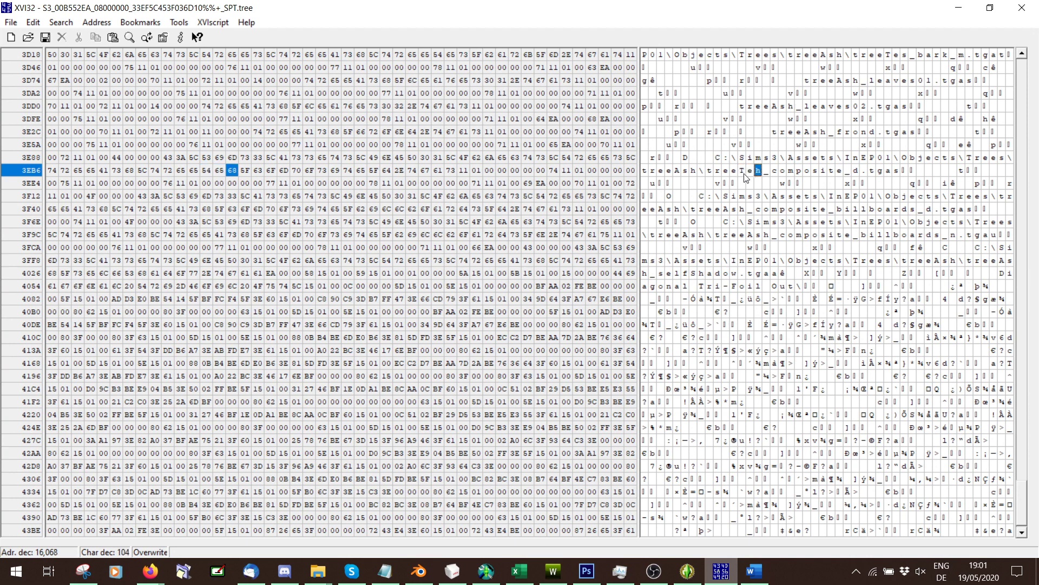
Find the next Ash match and overwrite Ash with Tes in the folder name before treeAsh_composite_billboards_d.
click(47, 24)
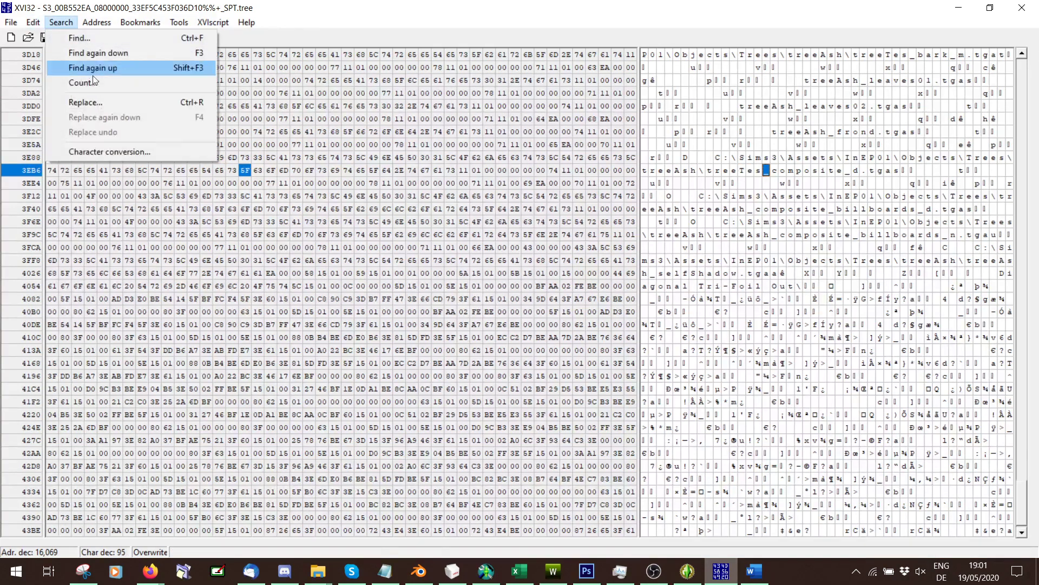
click(99, 50)
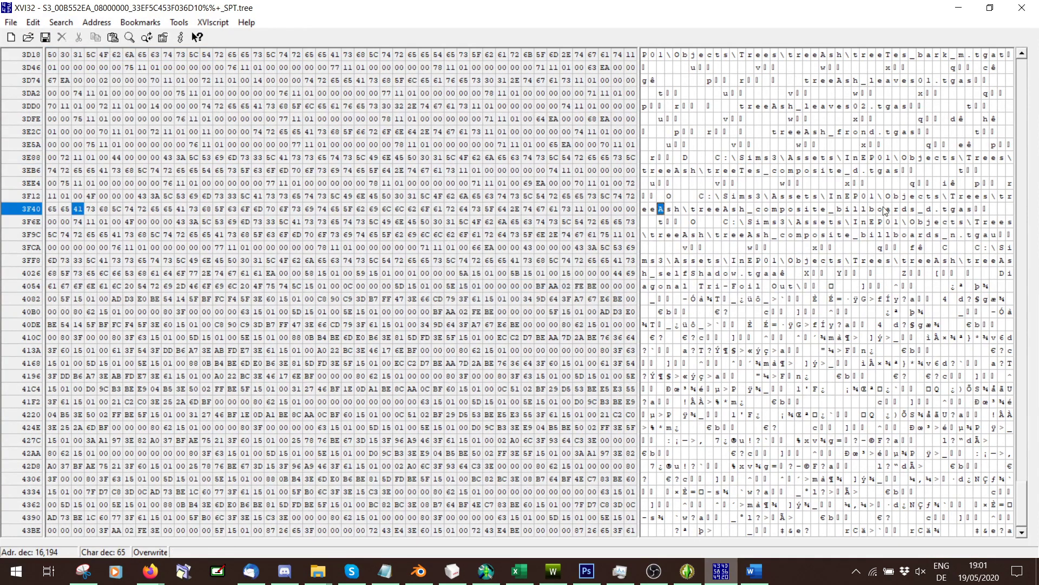
text(Tes)
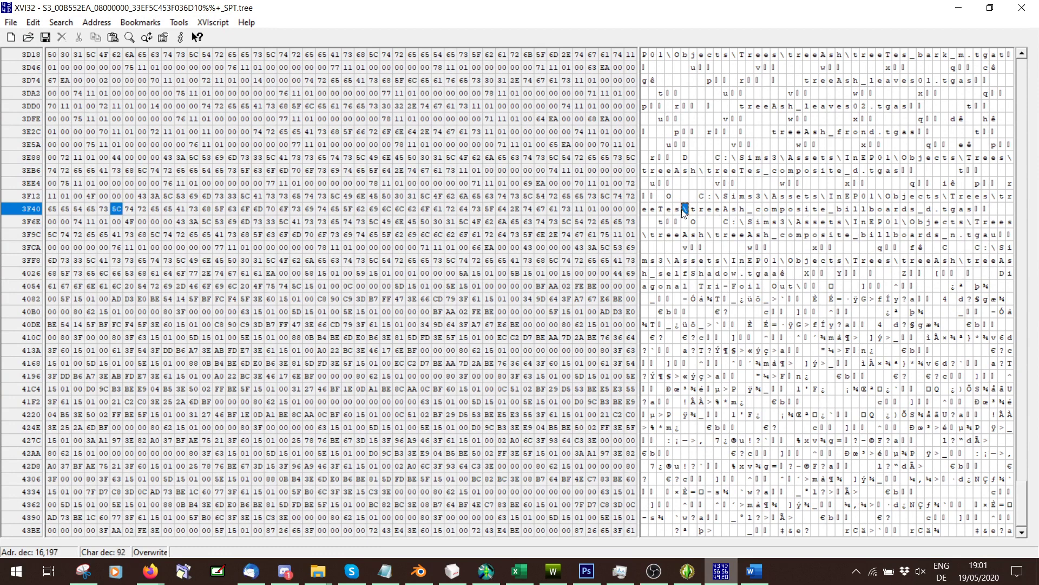
Restore Ash in the folder name and overwrite Ash with Tes in the treeAsh_composite_billboards_d texture name instead.
click(662, 208)
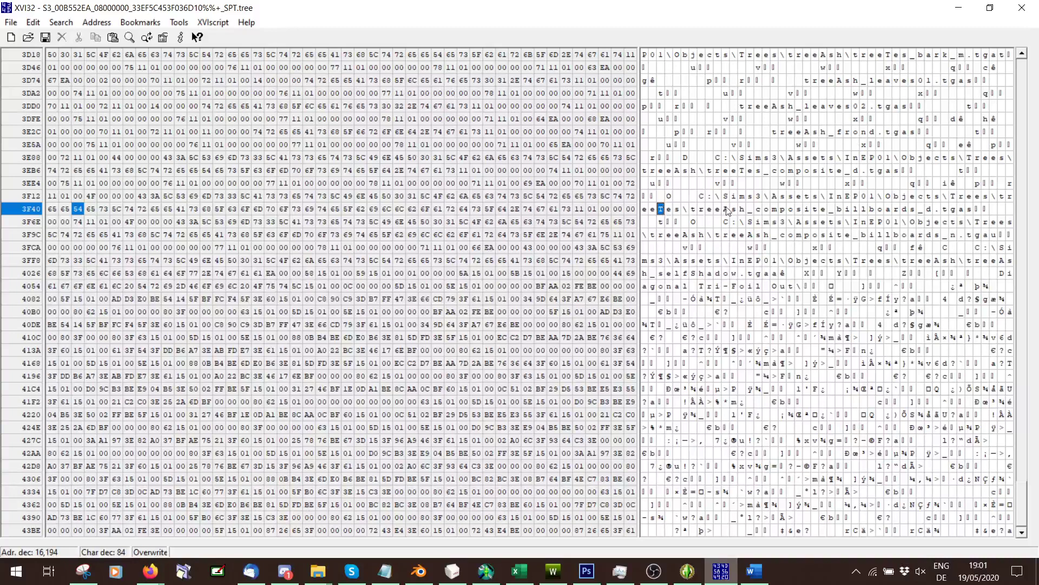
text(Ash)
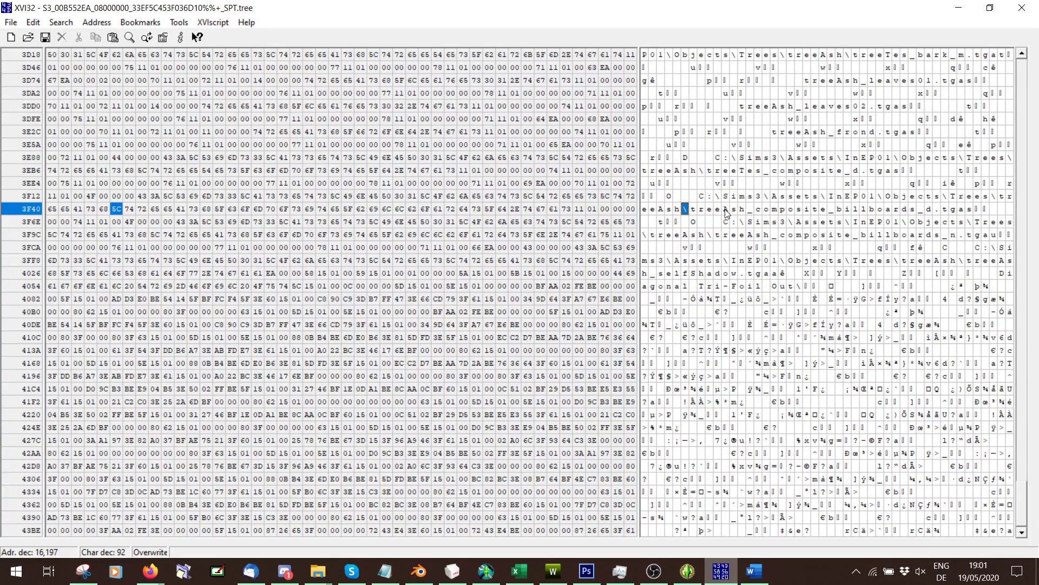
click(725, 209)
text(Tes)
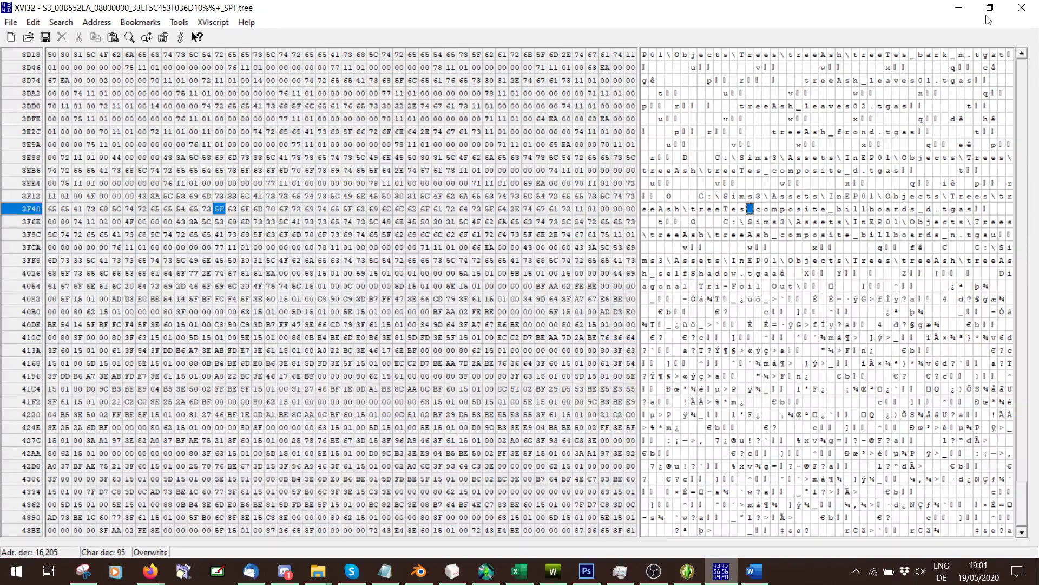
In Word, paste treeTes_composite_d on a new line at the end and change it to treeTes_composite_billboards_d.
click(959, 8)
drag(403, 232, 298, 237)
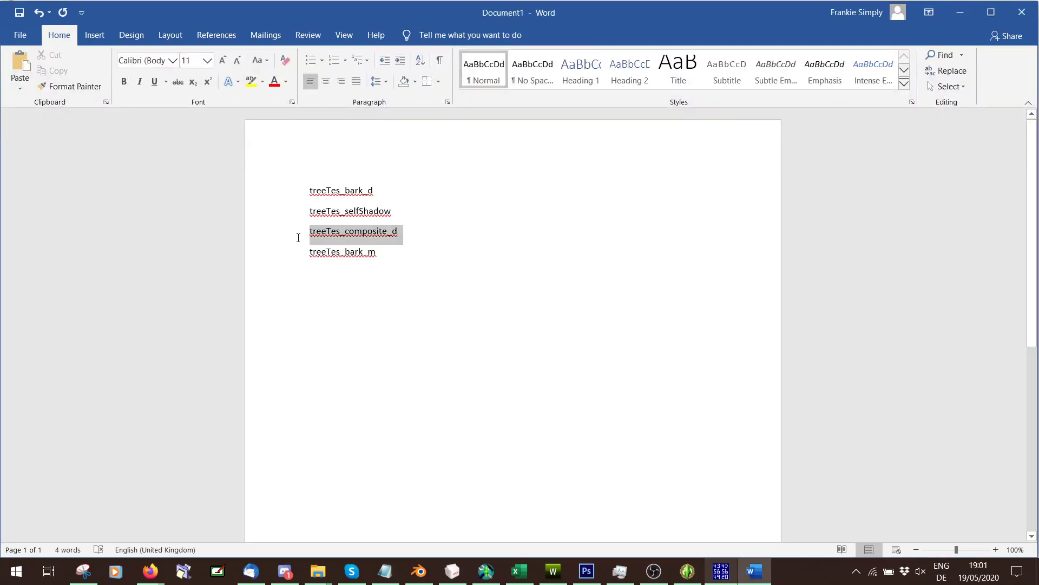
click(402, 260)
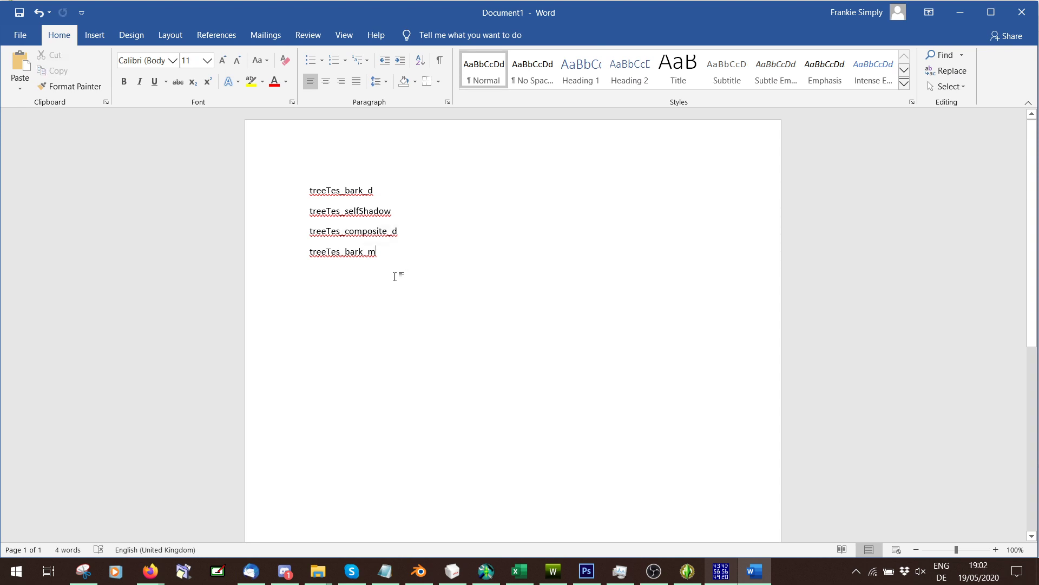
key(Return)
key(ctrl+v)
key(Return)
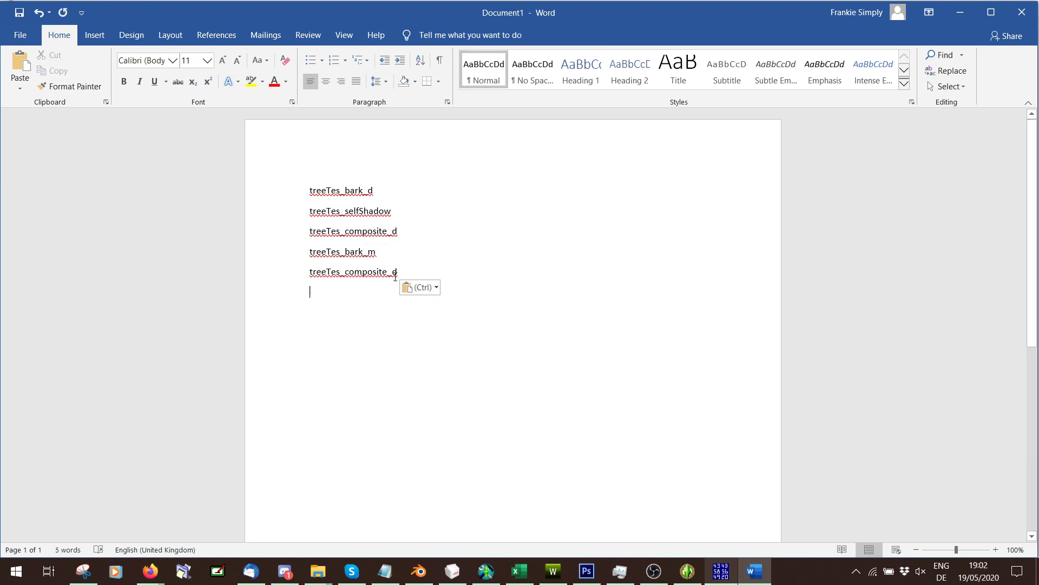
key(BackSpace)
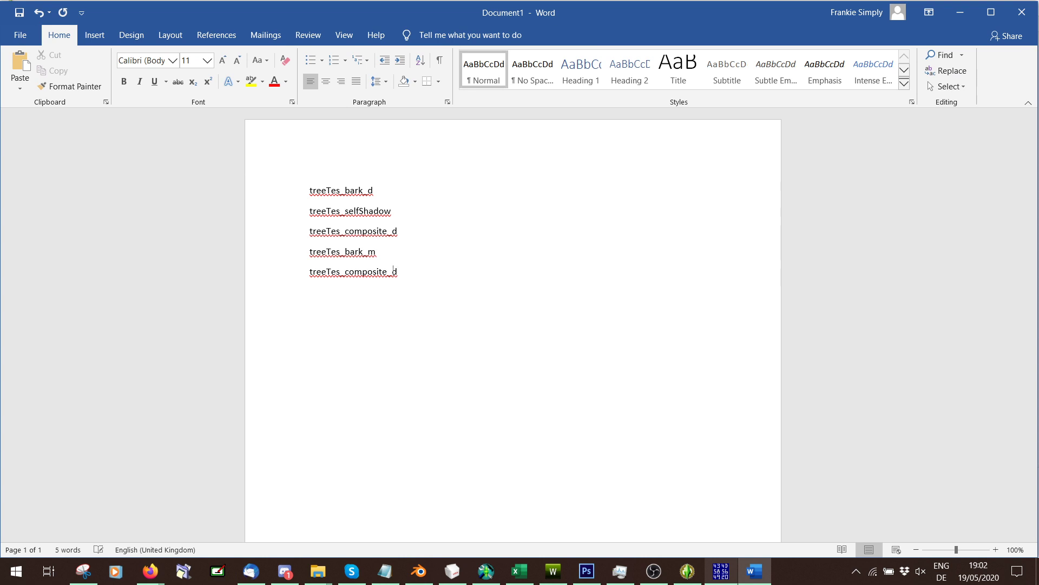
text(ards_d)
click(972, 16)
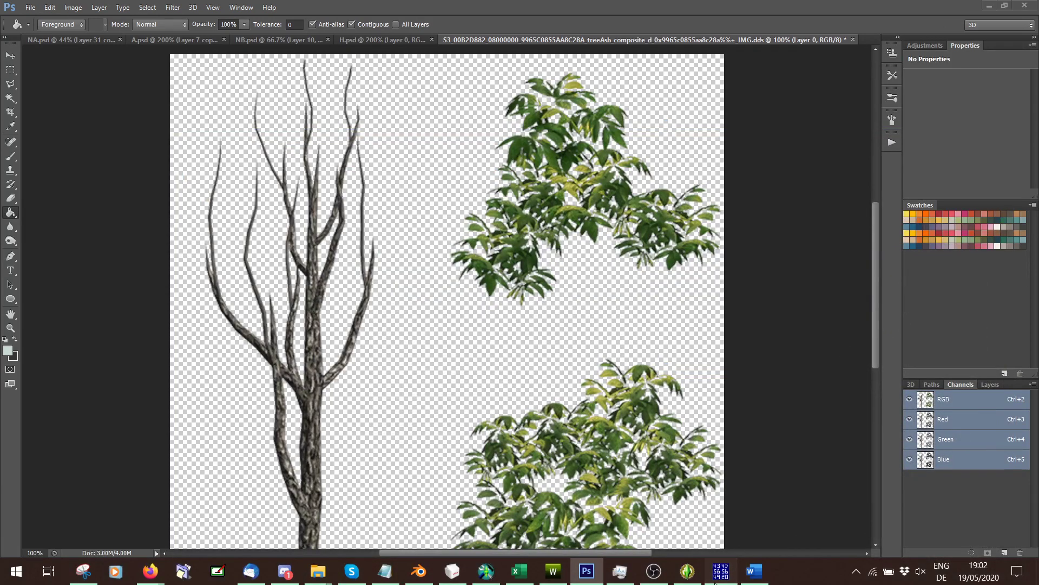
Return to the hex editor, find the next Ash match, and overwrite Ash with Tes in the treeAsh_composite_billboards_n texture name.
click(721, 571)
click(61, 22)
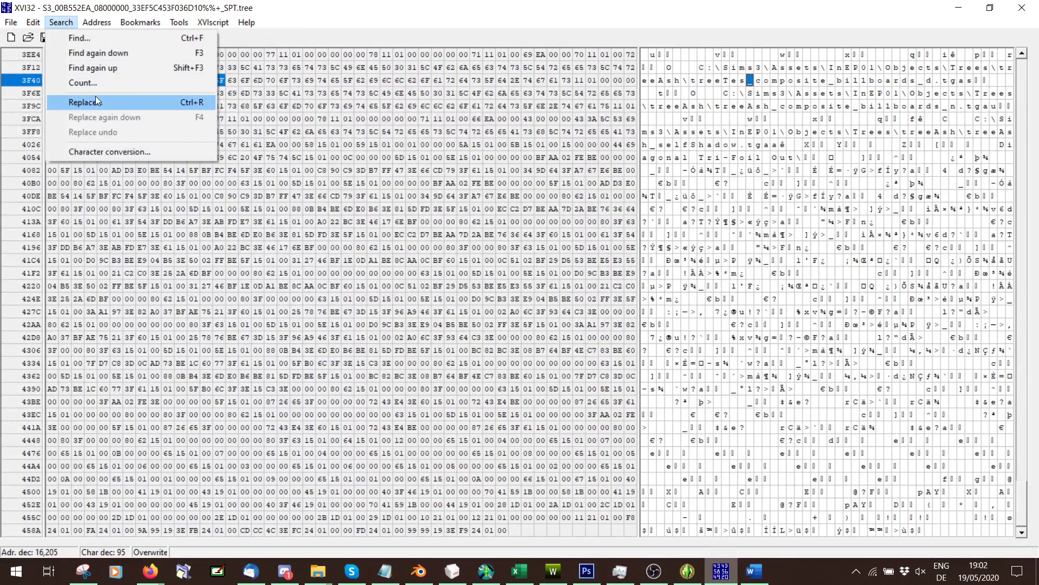
click(98, 56)
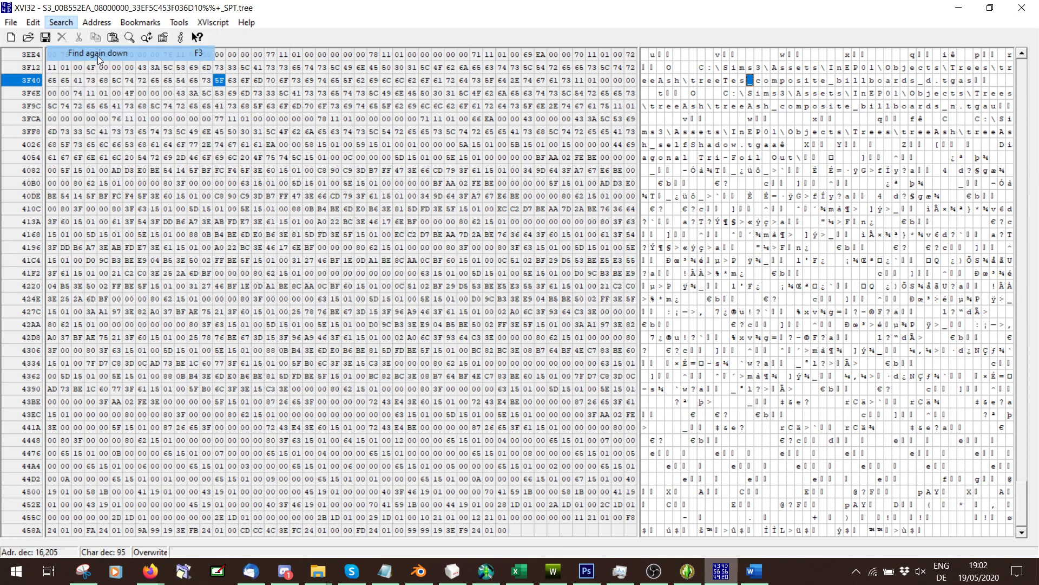
click(751, 106)
text(Tes)
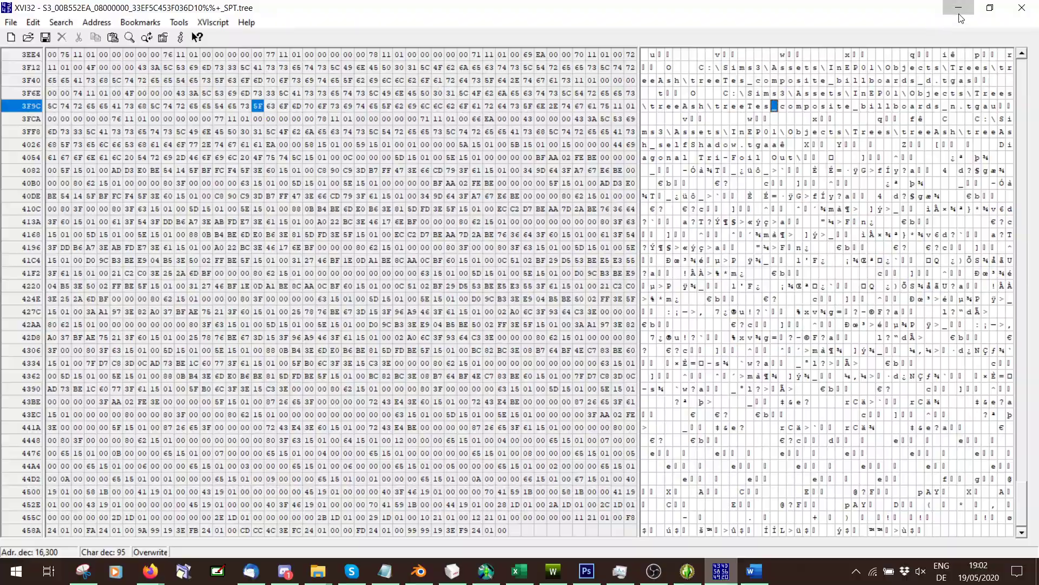
In Word, copy treeTes_composite_billboards_d to a new line and change it to treeTes_composite_billboards_n.
click(958, 15)
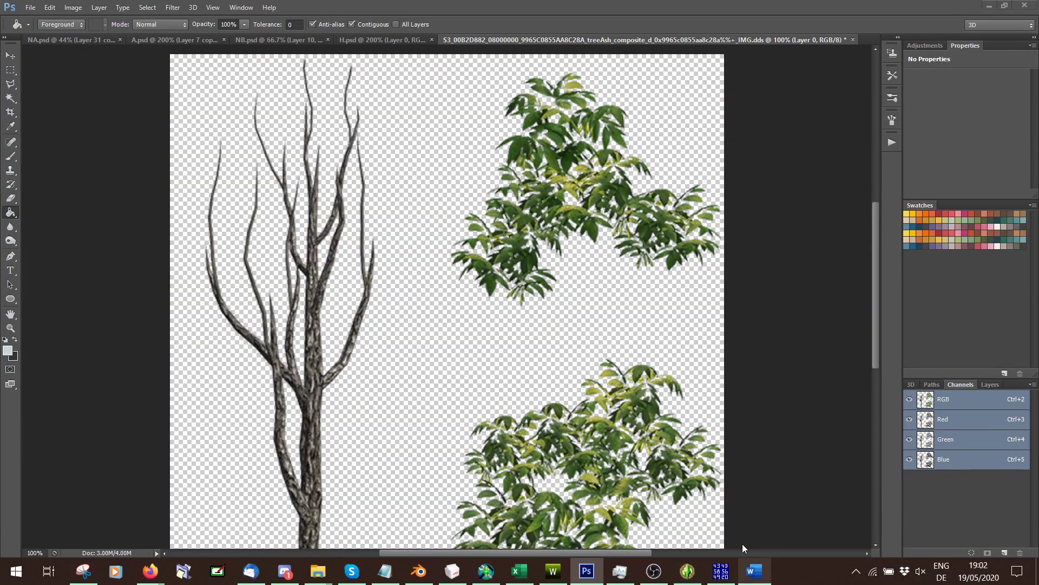
click(754, 570)
click(274, 283)
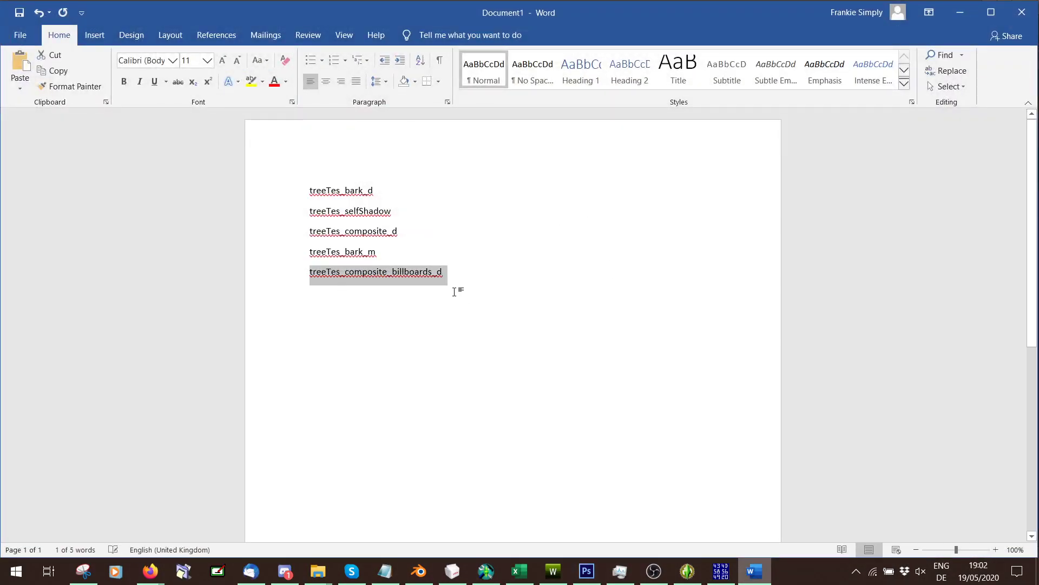
key(ctrl+c)
key(Right)
key(ctrl+v)
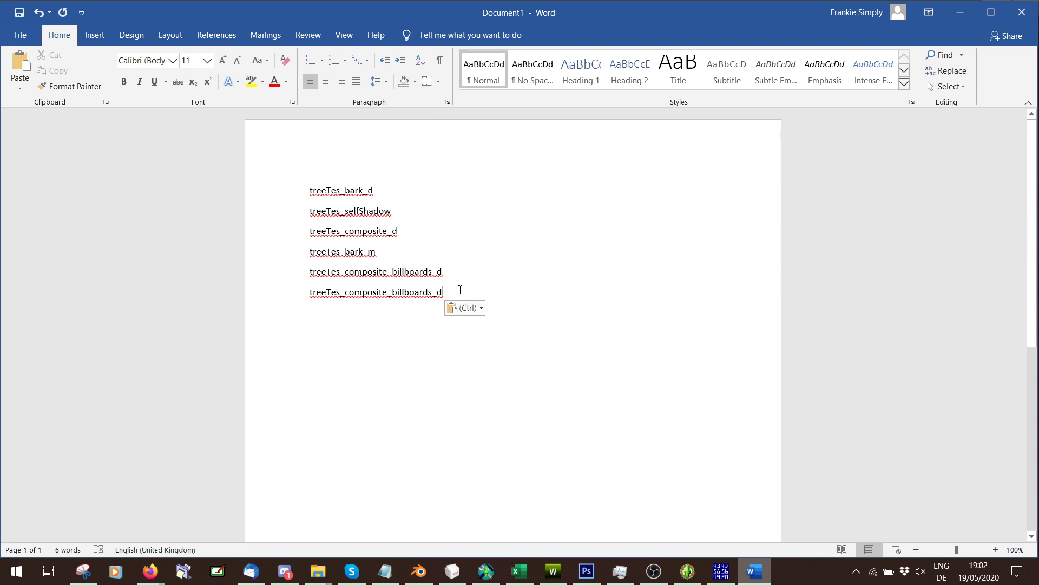
key(BackSpace)
text(n)
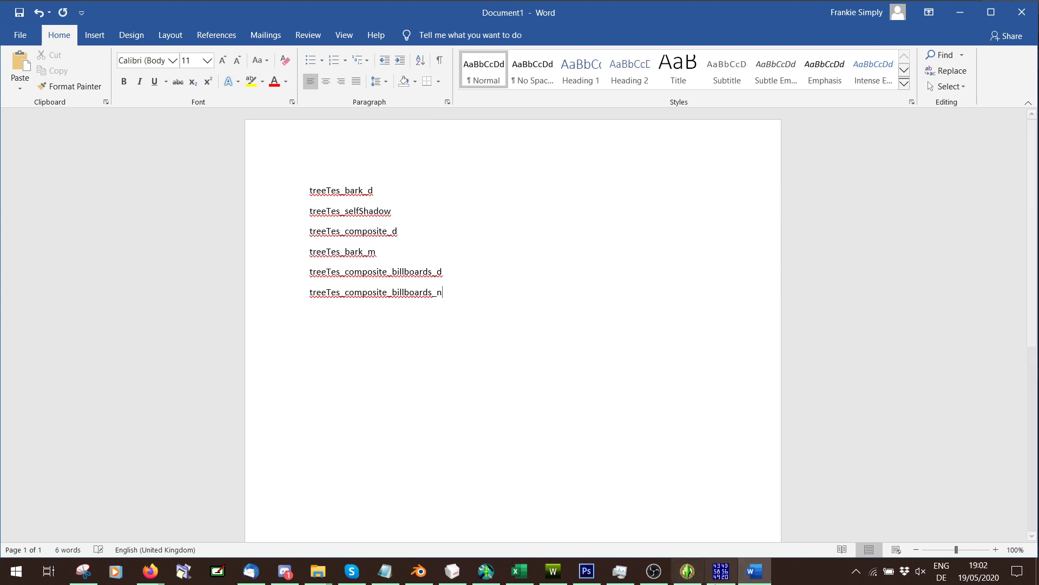
Back in the hex editor, find the next Ash match and overwrite Ash with Tes in the last treeAsh_selfShadow texture name.
click(721, 571)
click(60, 23)
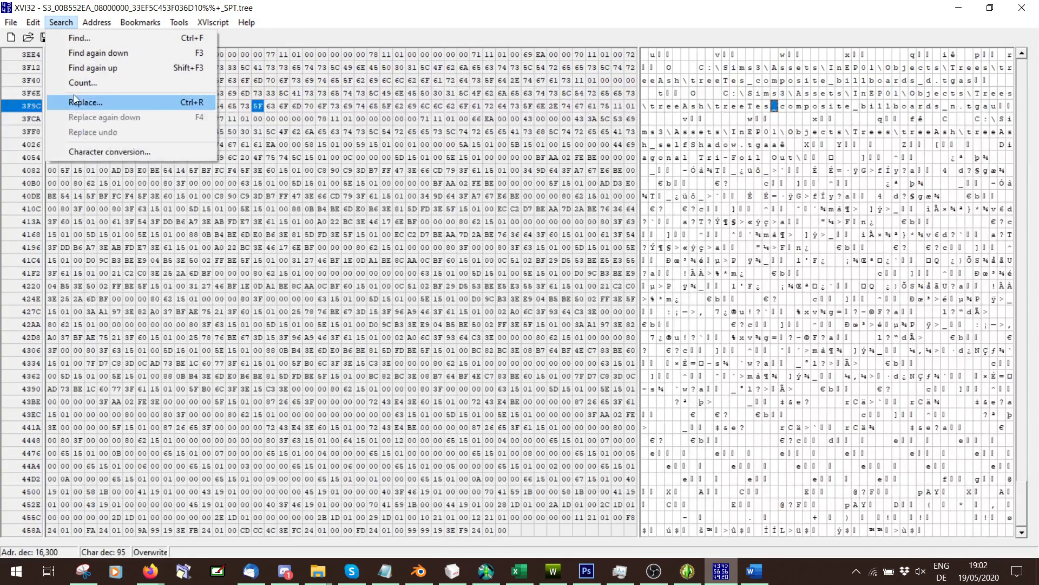
click(80, 54)
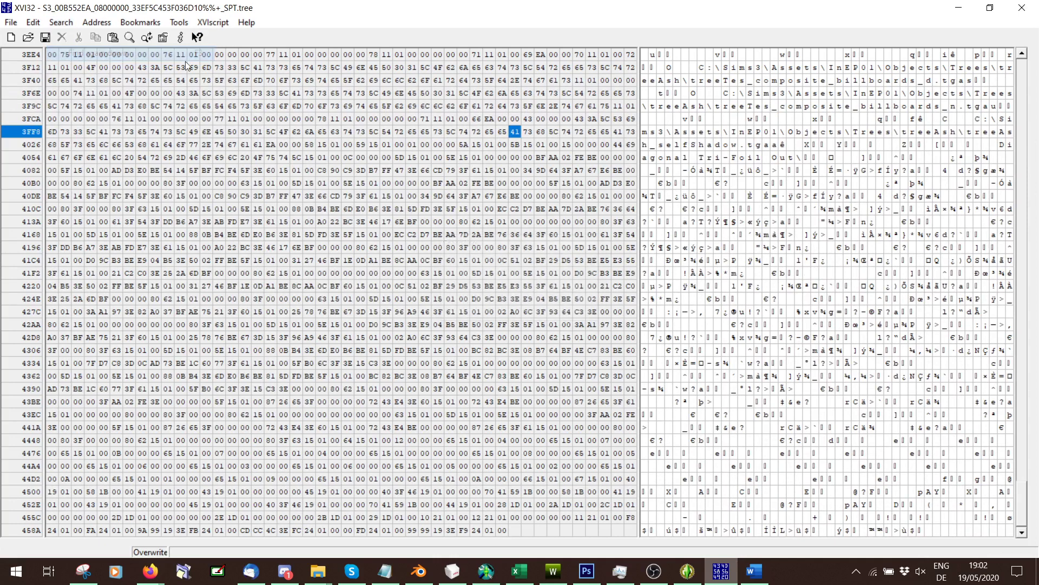
click(1003, 133)
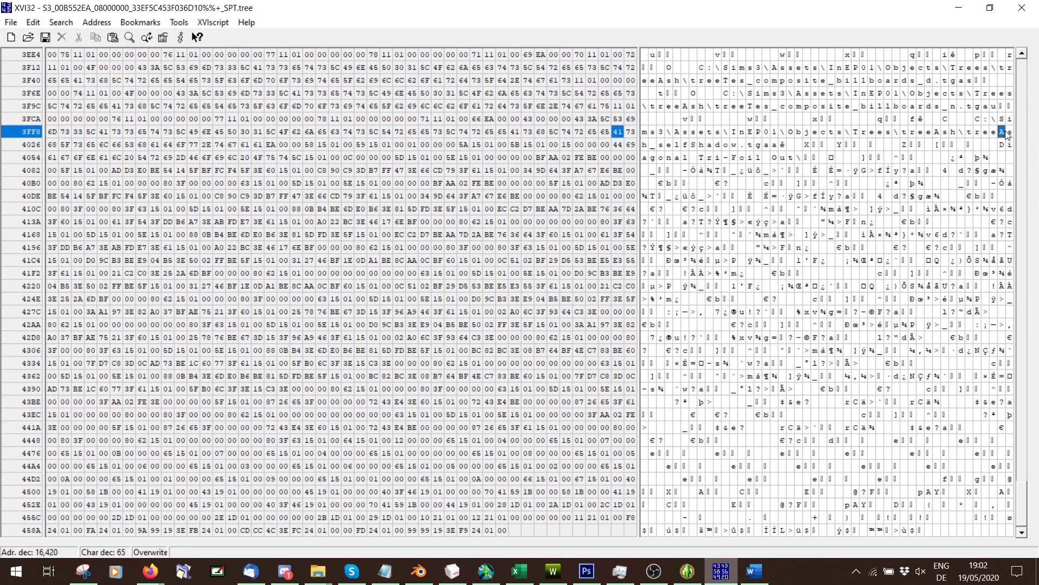
text(Tes)
Search the rest of the _SPT file for further Ash matches.
click(61, 23)
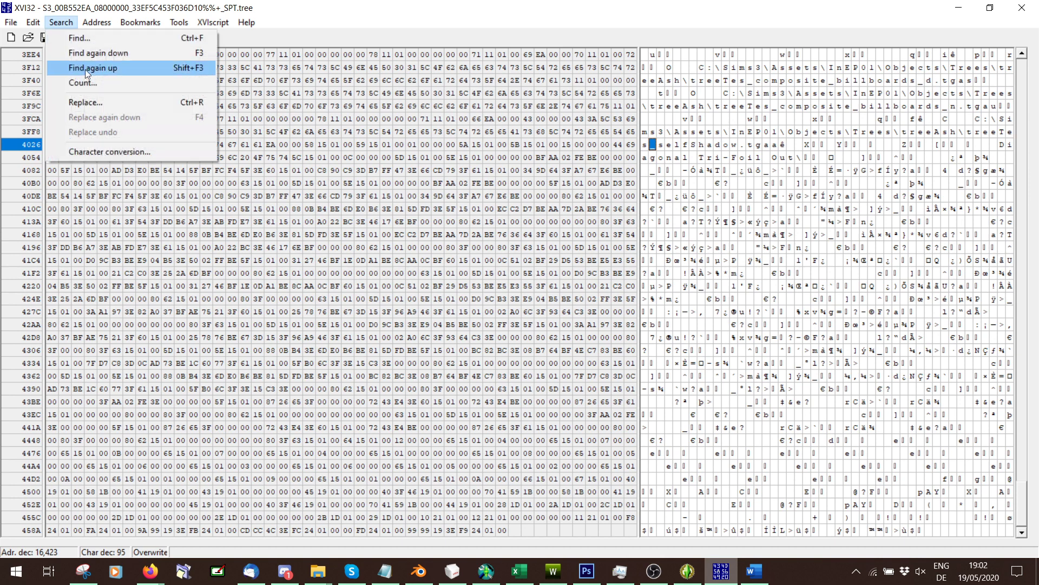
click(90, 54)
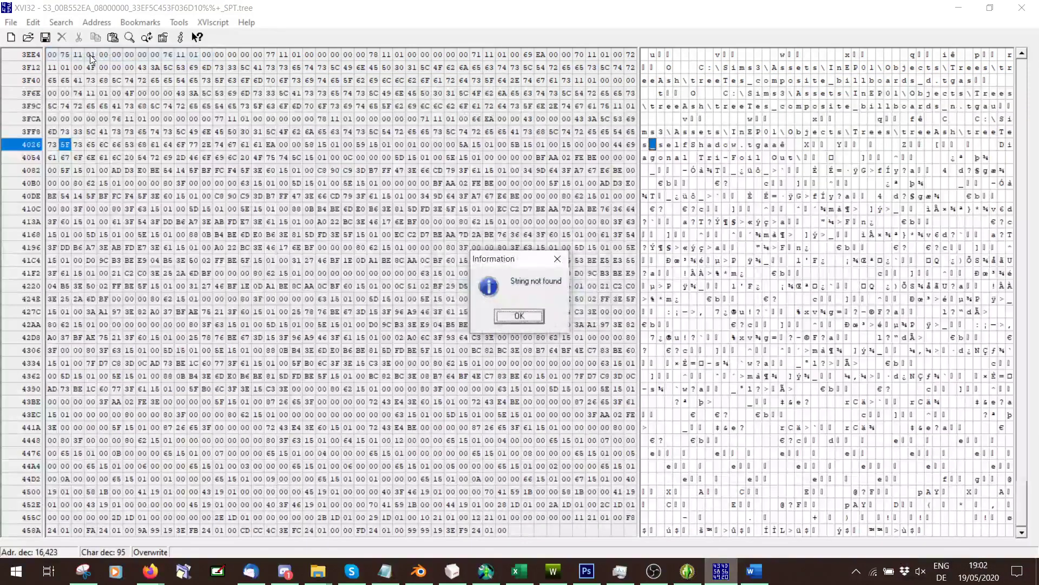
click(531, 319)
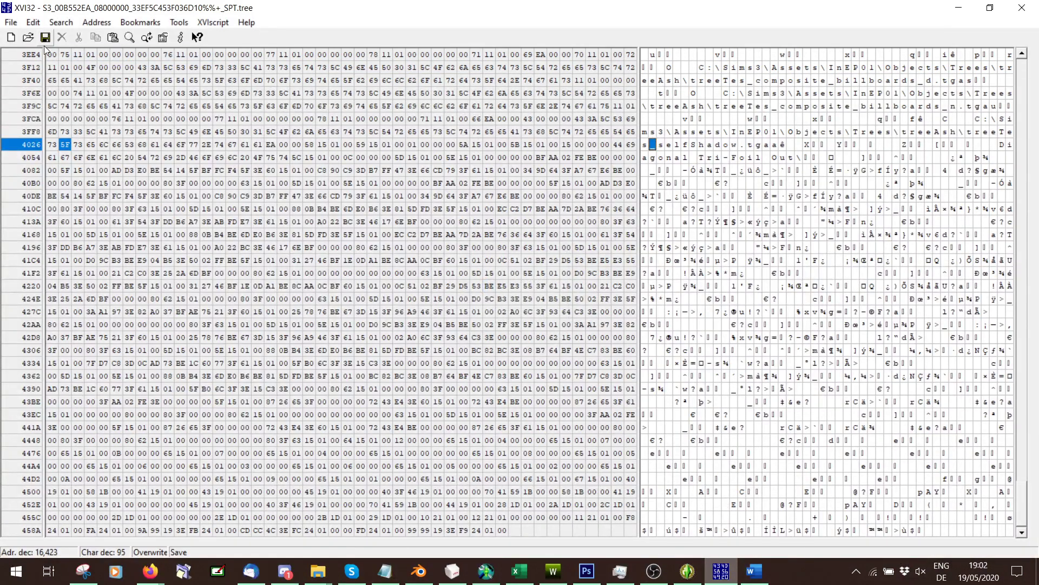
key(Down)
key(Down)
Save the edited _SPT tree file, close the hex editor, and commit the changes to Test.package in s3pe.
click(6, 23)
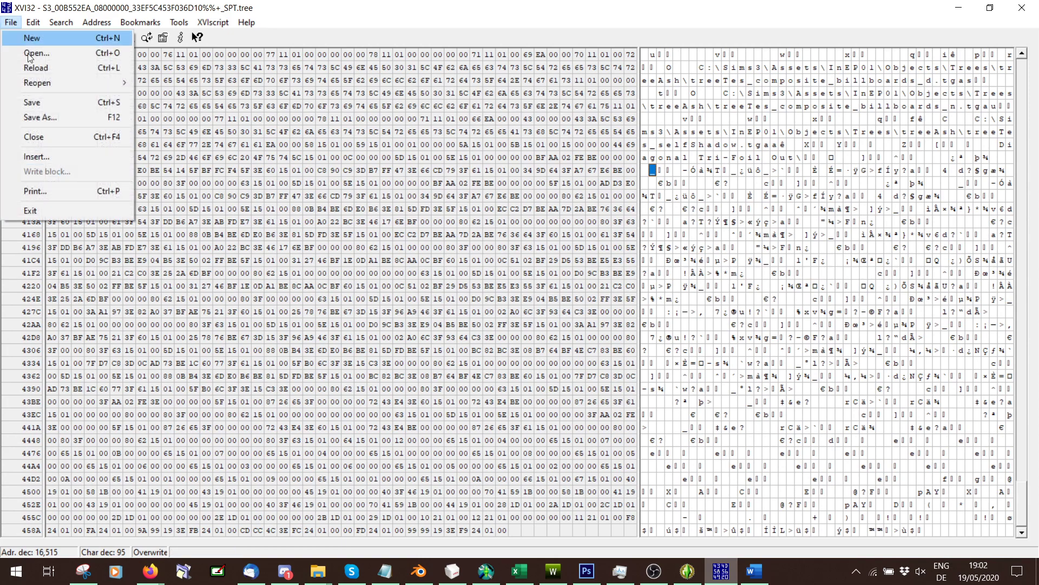
click(37, 104)
click(1036, 6)
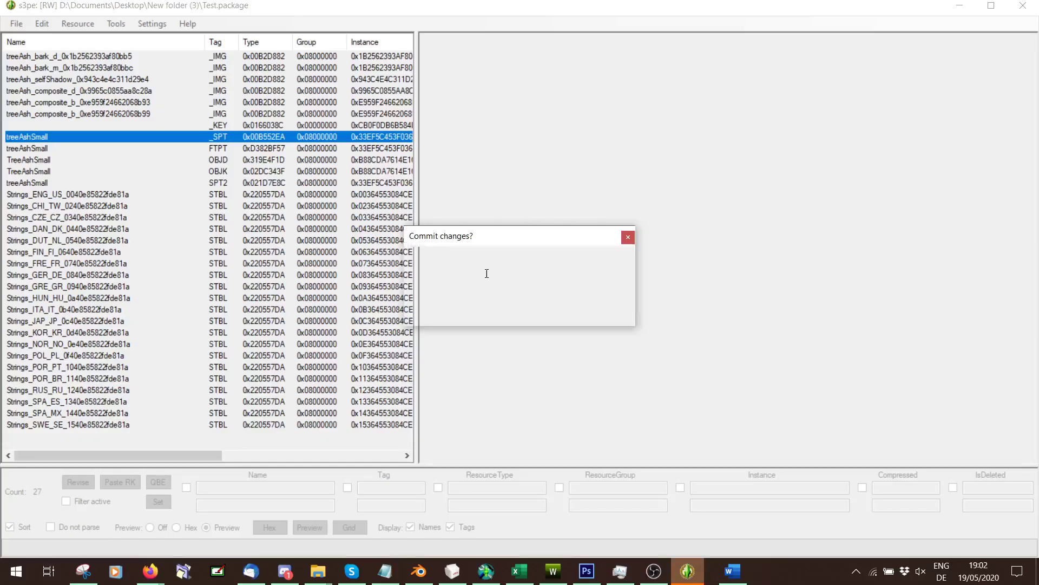
click(541, 312)
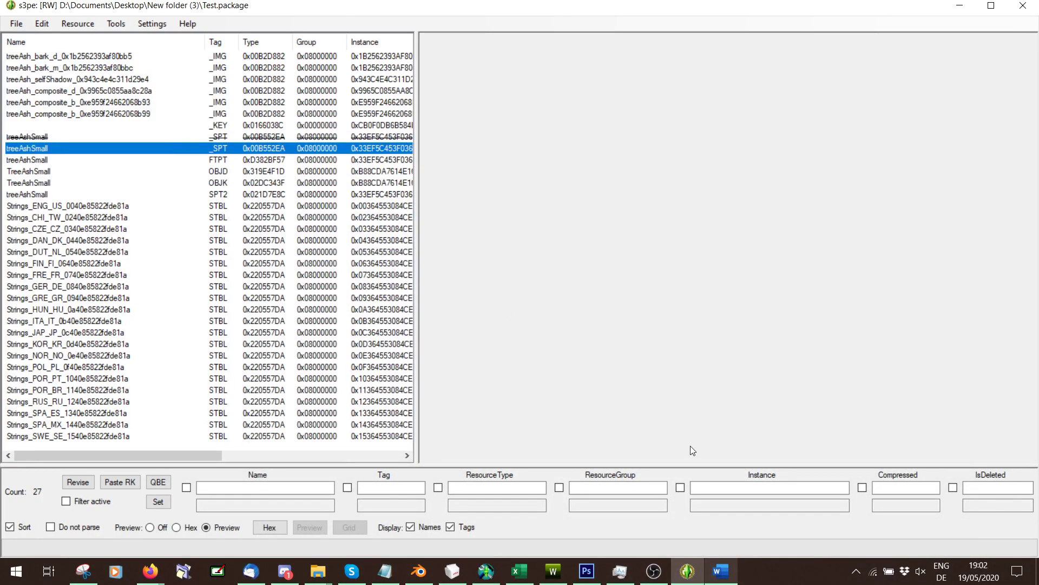
Open the resource details of the treeAsh_bark_d image and select its entire name.
click(52, 56)
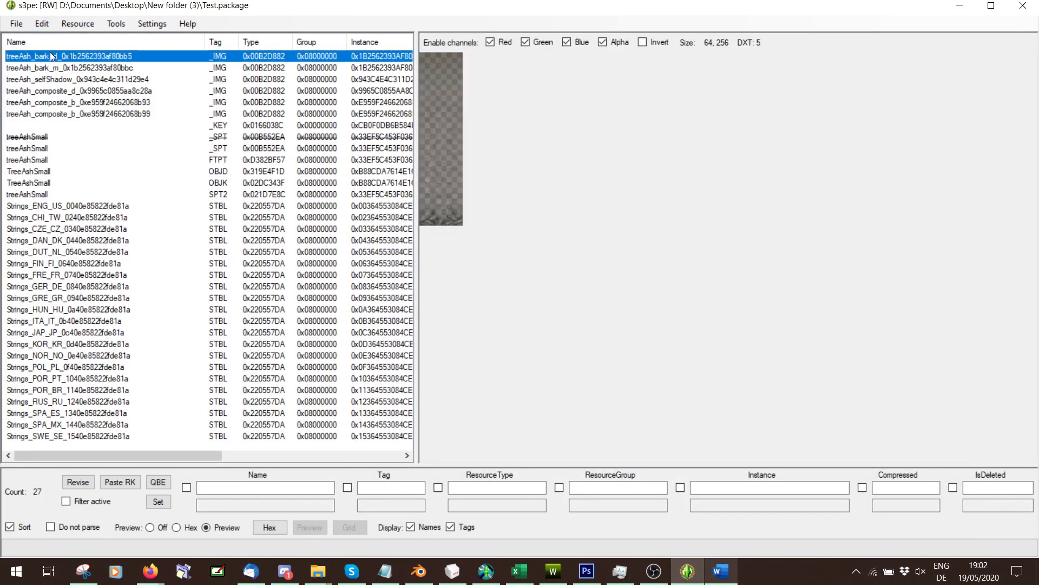
double_click(81, 57)
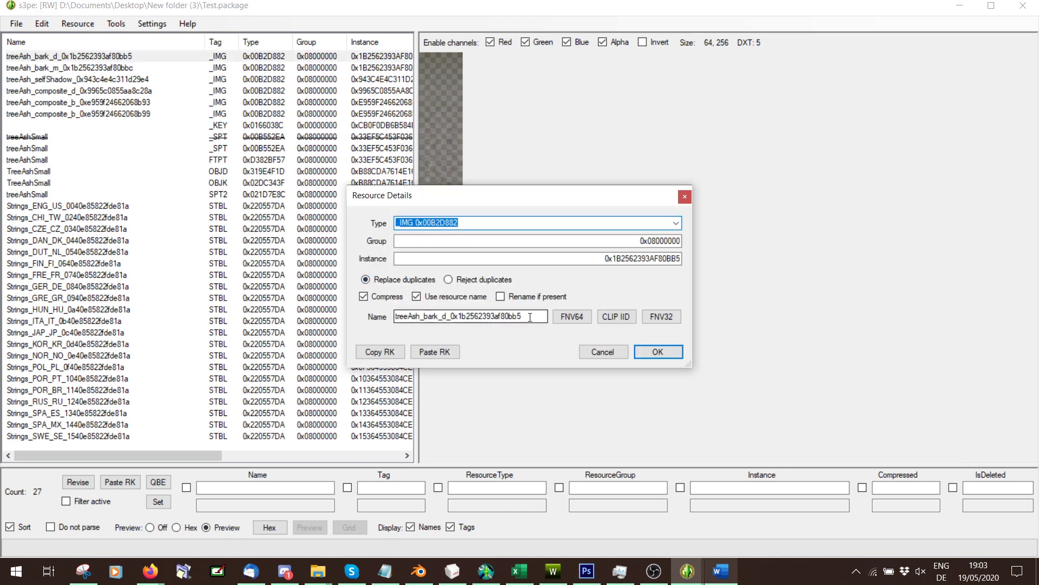
drag(530, 317, 395, 318)
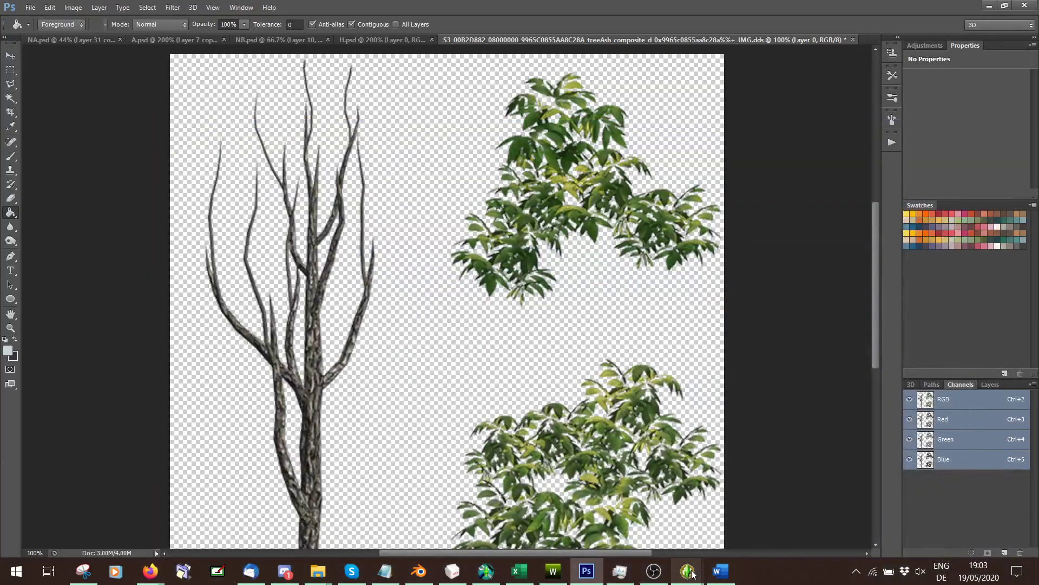
mouse_move(693, 574)
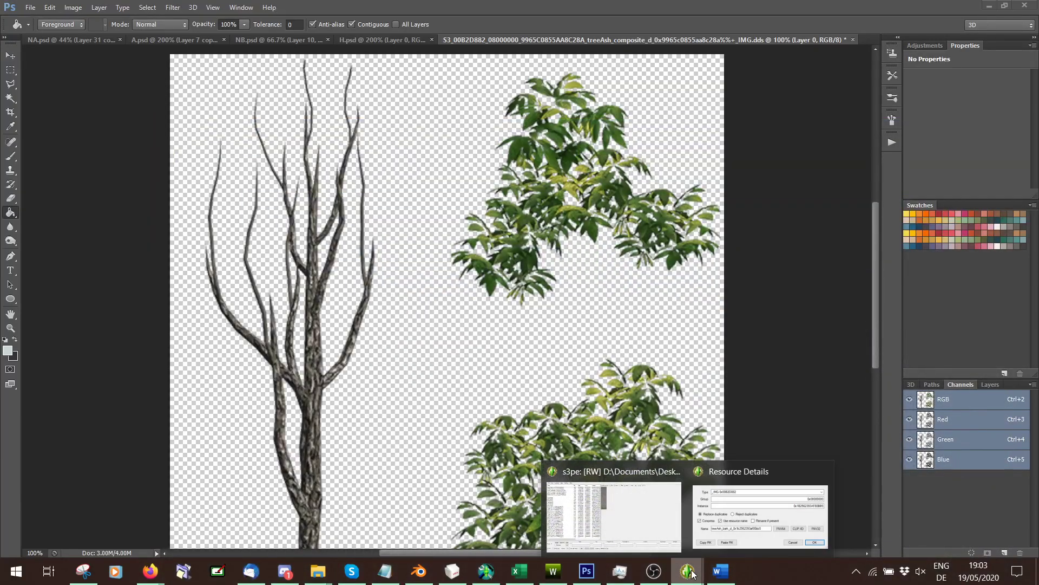
click(727, 522)
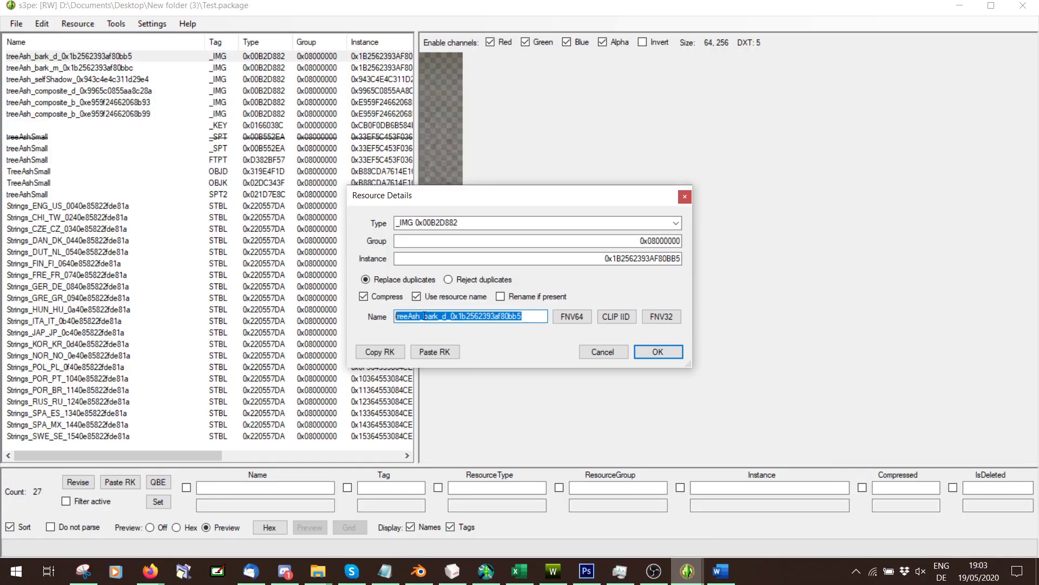
Switch to Word and copy treeTes_bark_d from the texture name list.
click(721, 571)
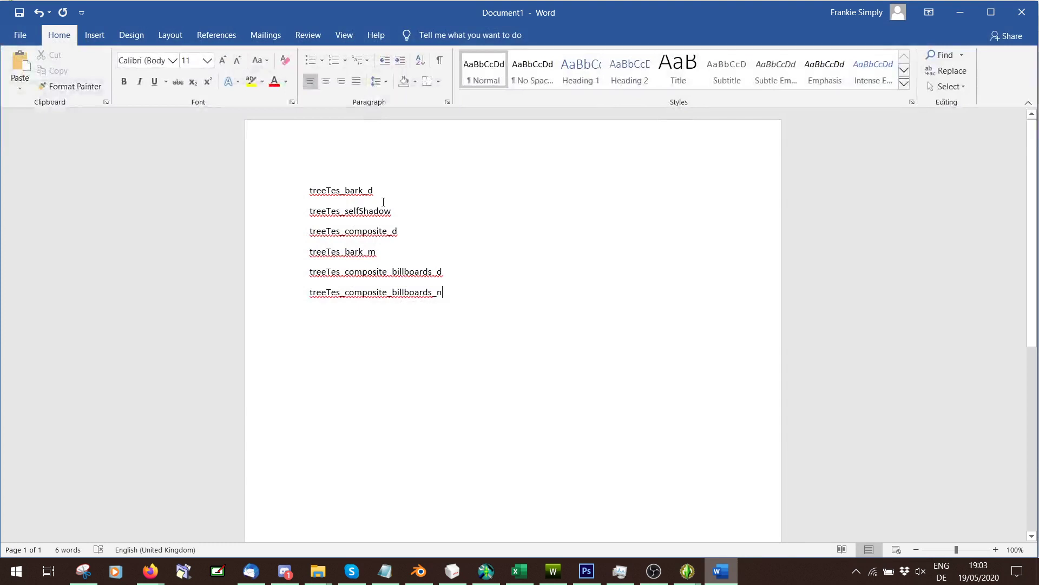
click(278, 190)
key(ctrl+c)
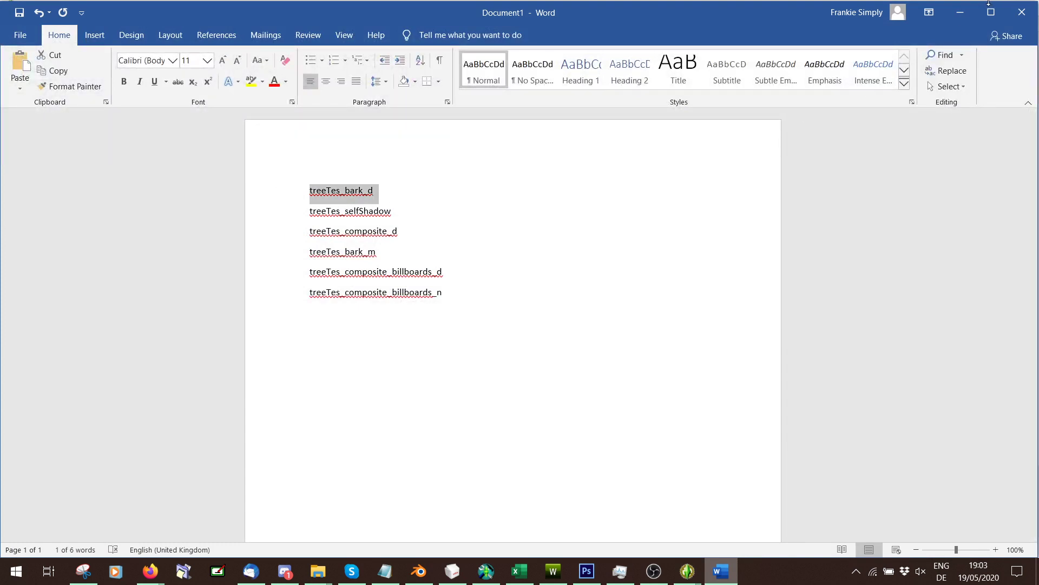
click(960, 12)
In s3pe, rename the treeAsh_bark_d image as treeTes_bark_d and generate its instance from the name with FNV64.
mouse_move(688, 571)
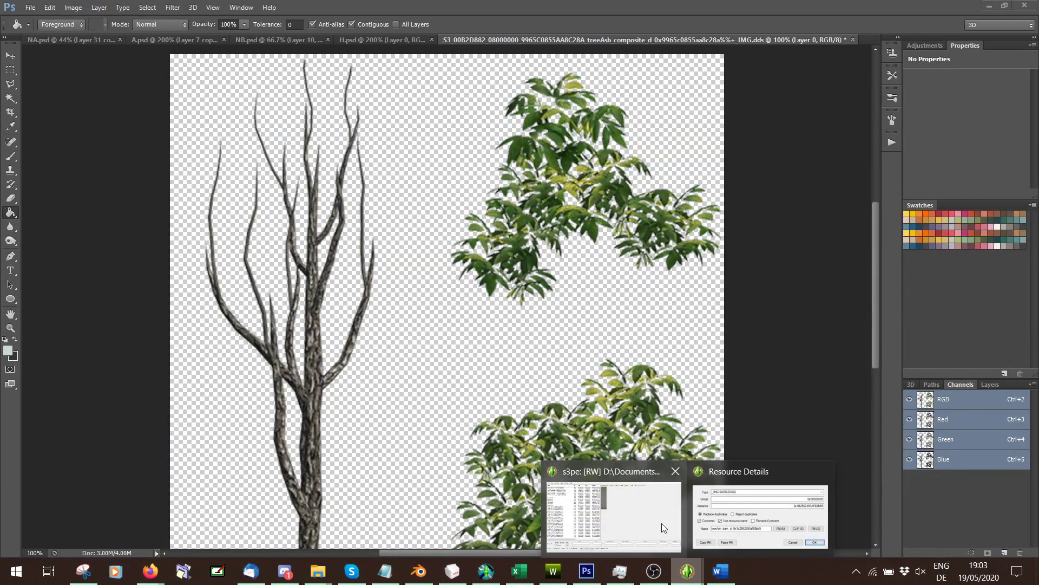
click(662, 523)
key(ctrl+v)
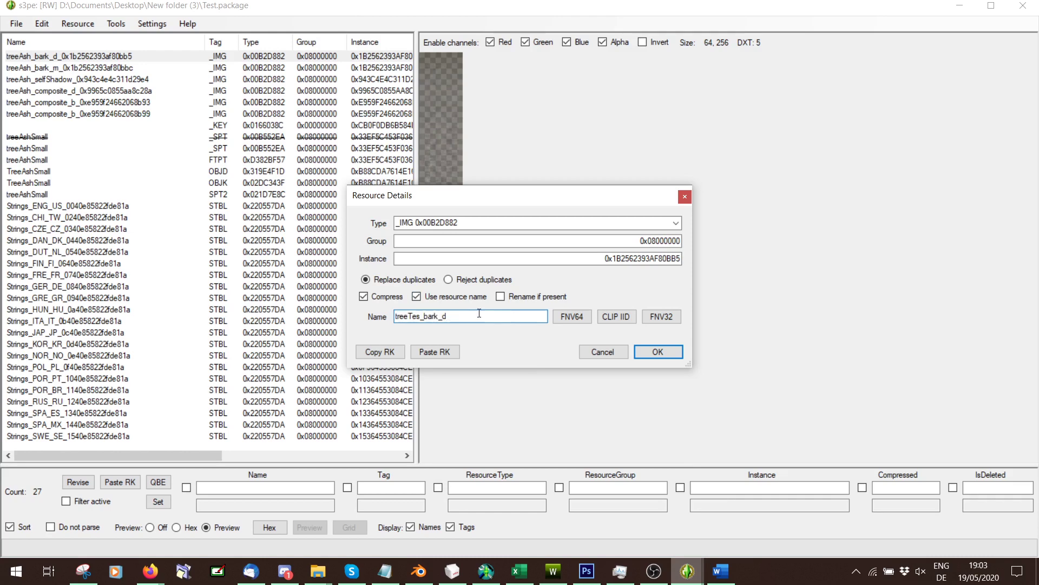
click(580, 320)
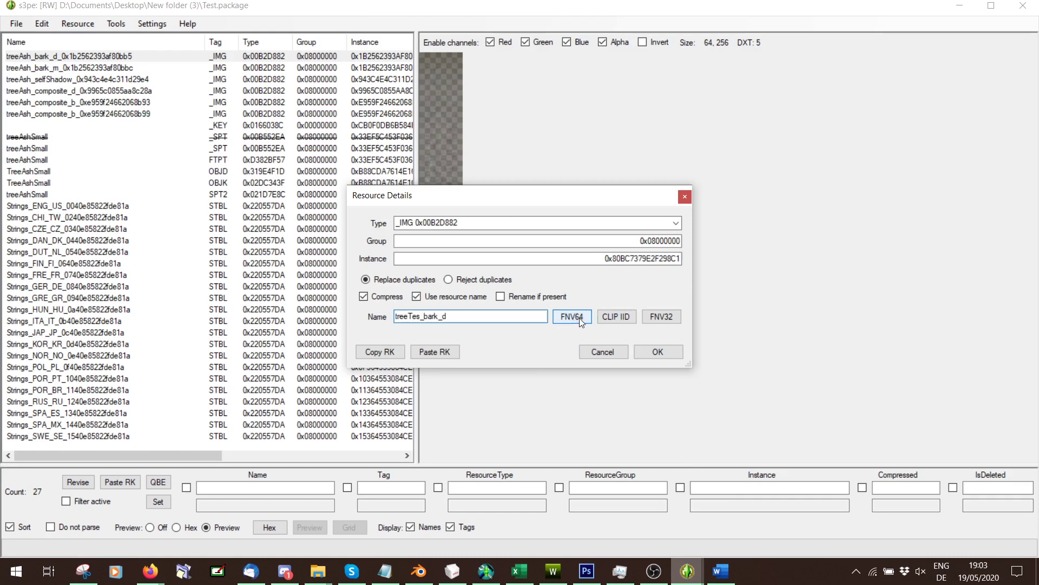
click(658, 357)
Rename the treeAsh_bark_m image as treeTes_bark_m and generate its instance from the name with FNV64.
click(75, 67)
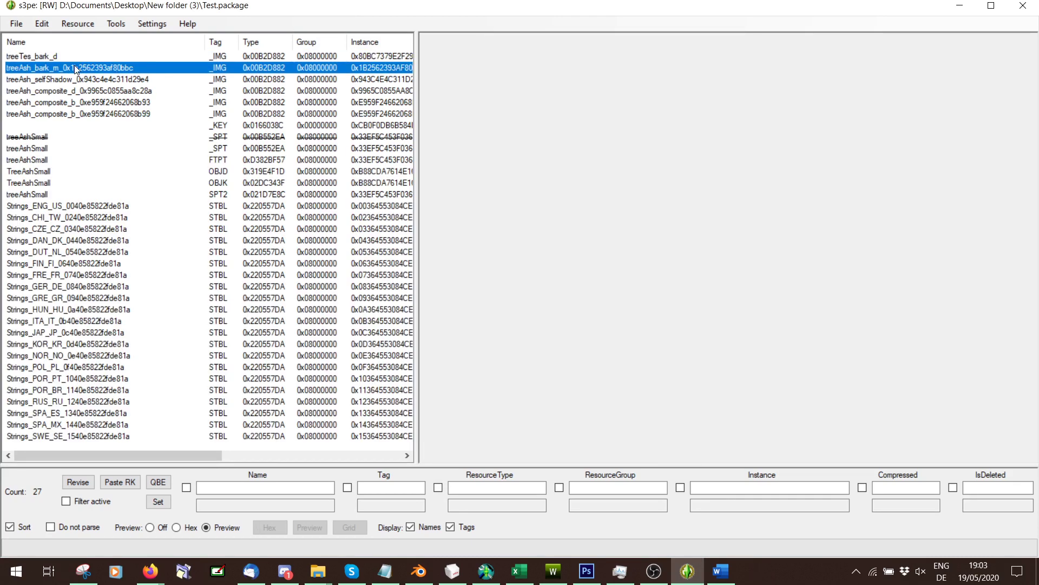
double_click(87, 64)
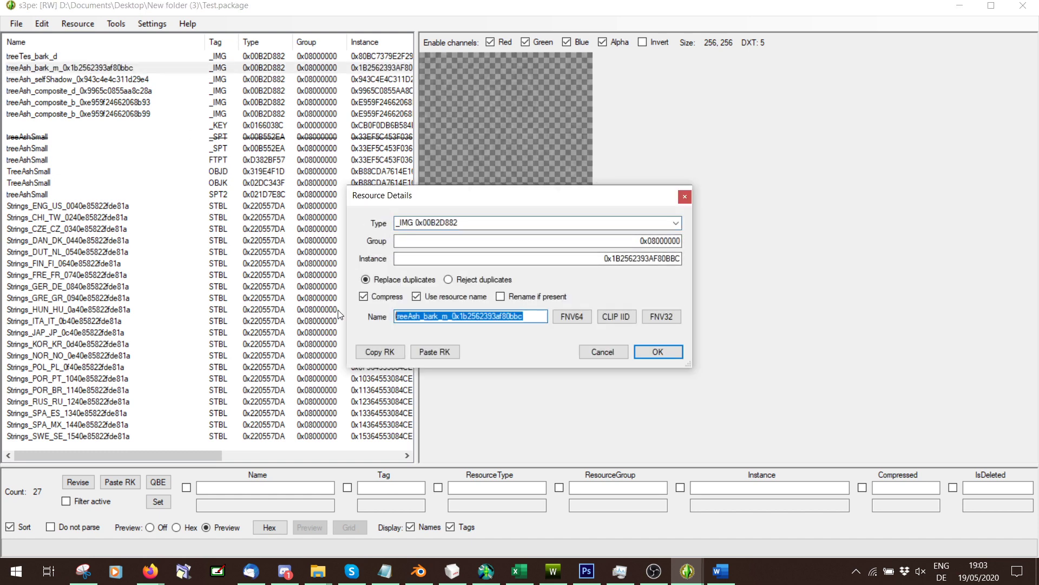
key(ctrl+v)
key(BackSpace)
text(m)
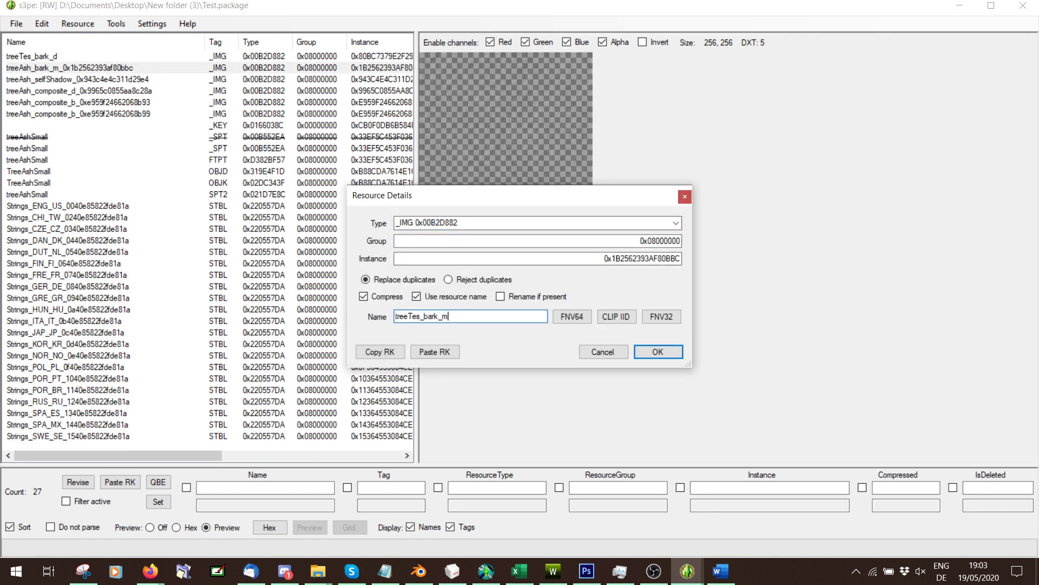
click(574, 315)
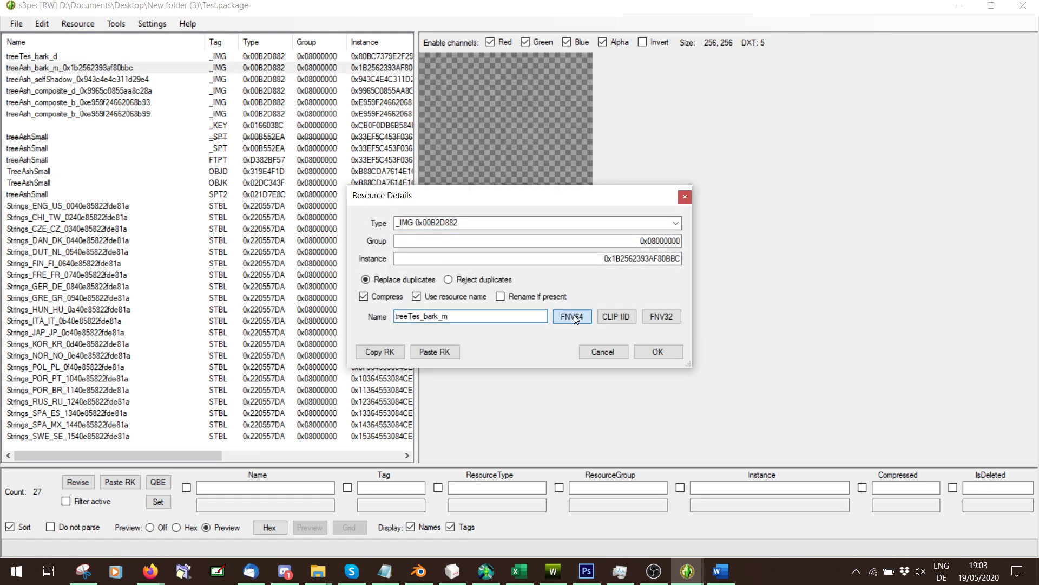
click(657, 351)
Open the resource details of the treeAsh_selfShadow image, then switch to Word and copy treeTes_selfShadow from the name list.
click(39, 80)
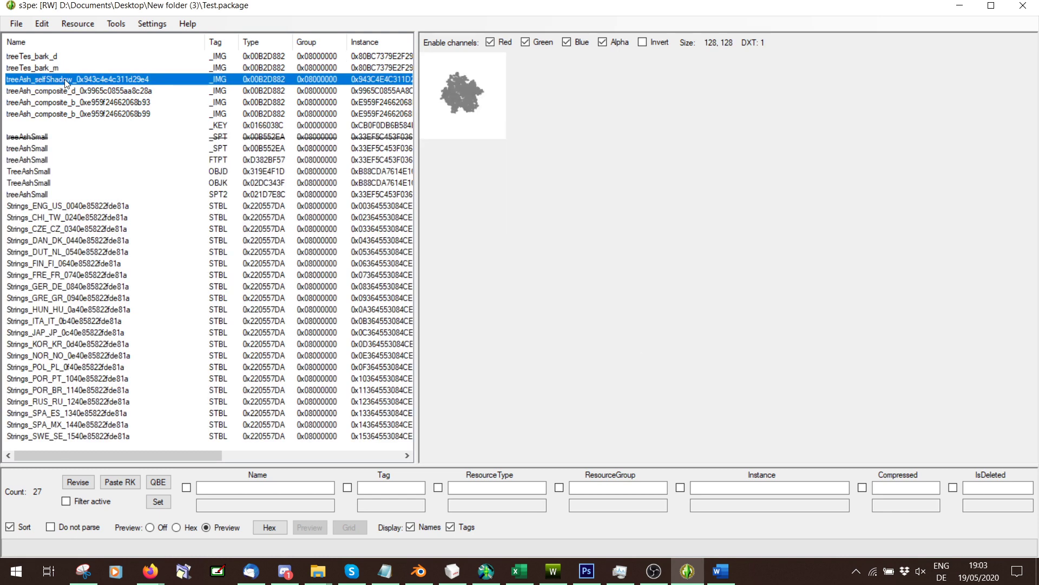
double_click(65, 81)
click(720, 571)
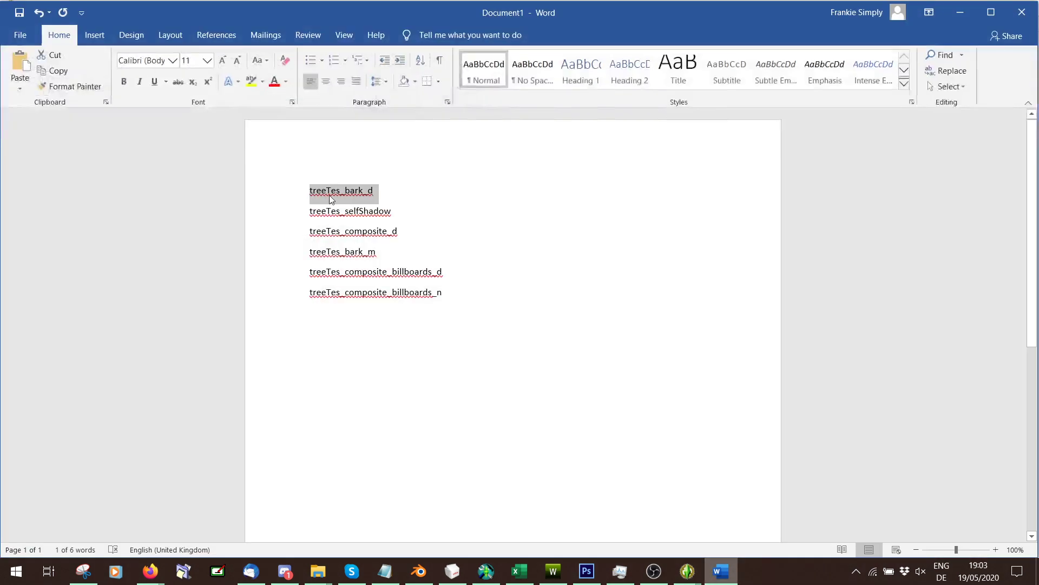
drag(396, 215, 301, 210)
key(ctrl+c)
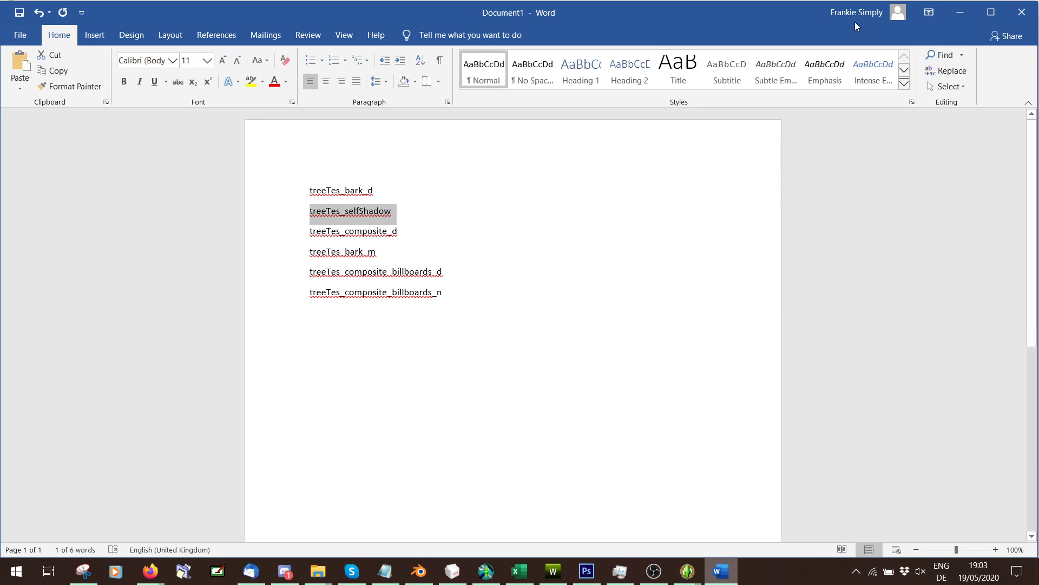
click(961, 12)
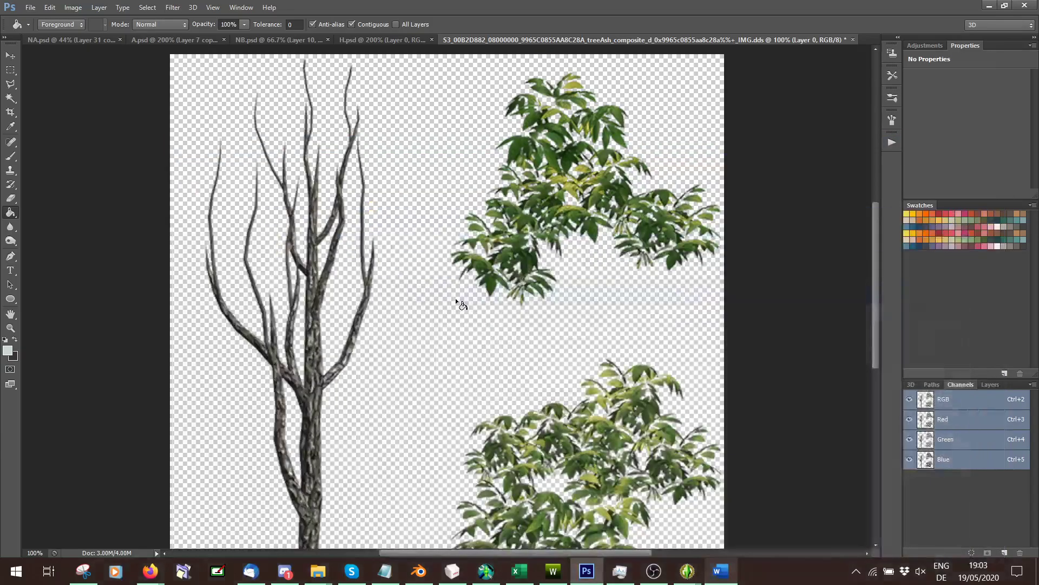
Back in s3pe, rename the treeAsh_selfShadow image as treeTes_selfShadow and generate its instance with FNV64.
click(687, 571)
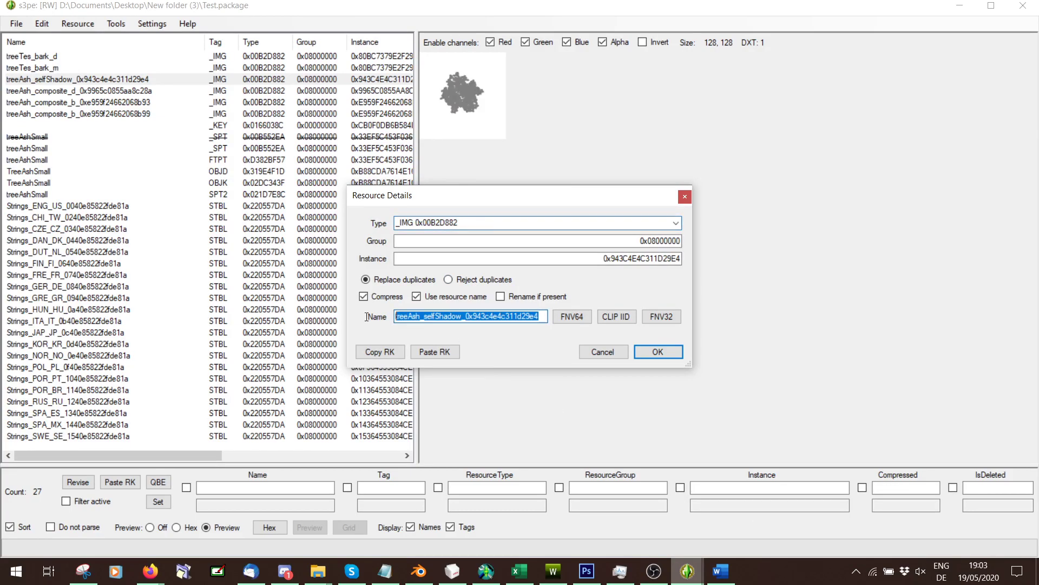
key(ctrl+v)
click(584, 319)
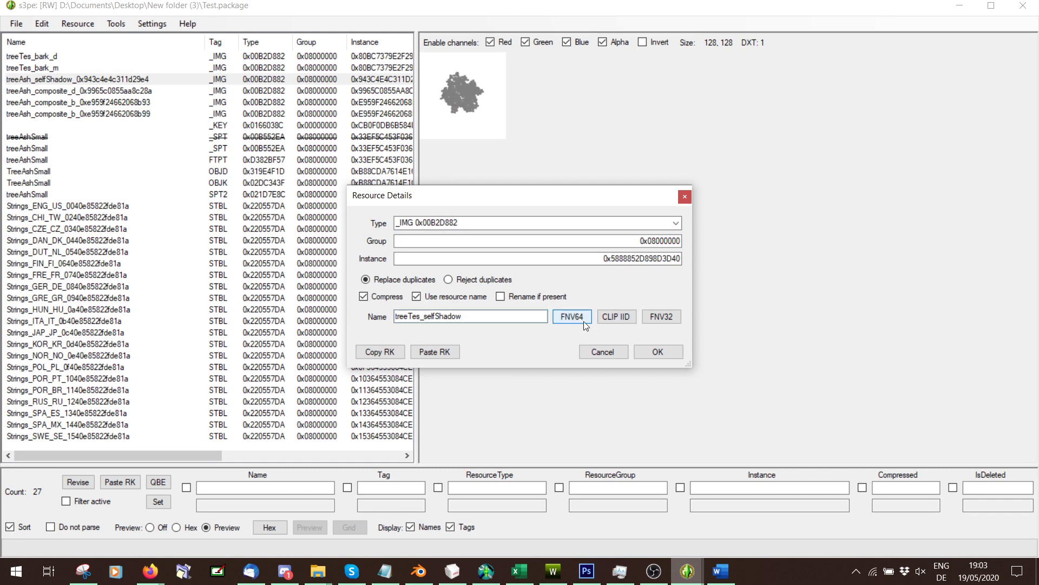
click(657, 352)
Open the resource details of the treeAsh_composite_d image and copy treeTes_composite_d from the name list in Word.
click(82, 91)
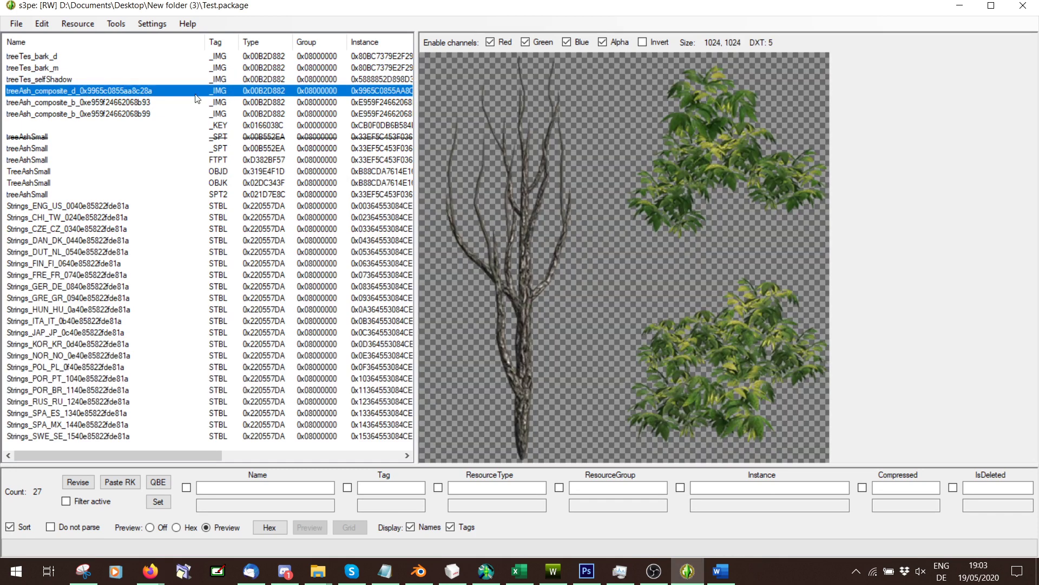
double_click(69, 93)
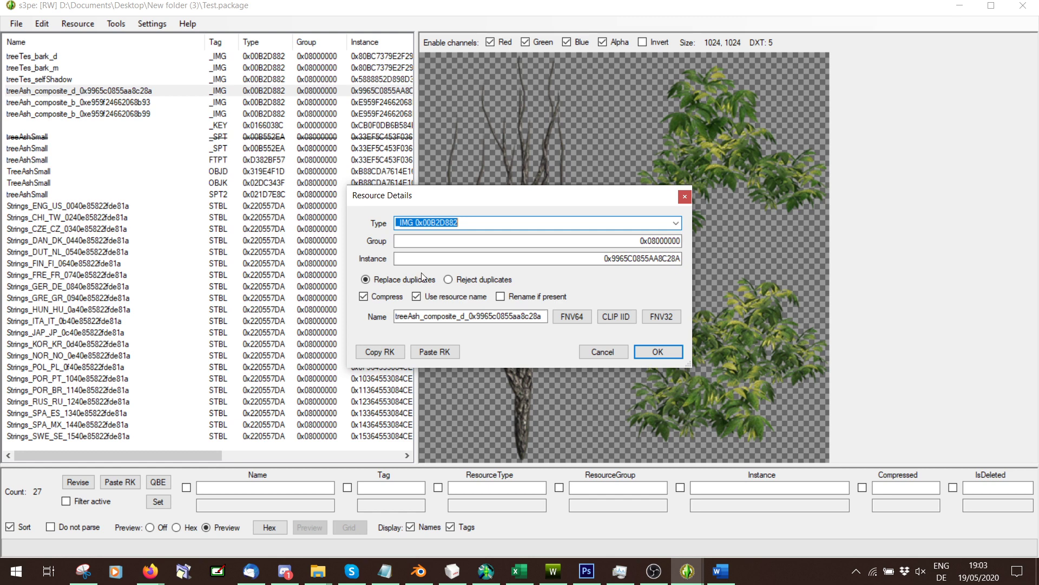
click(721, 570)
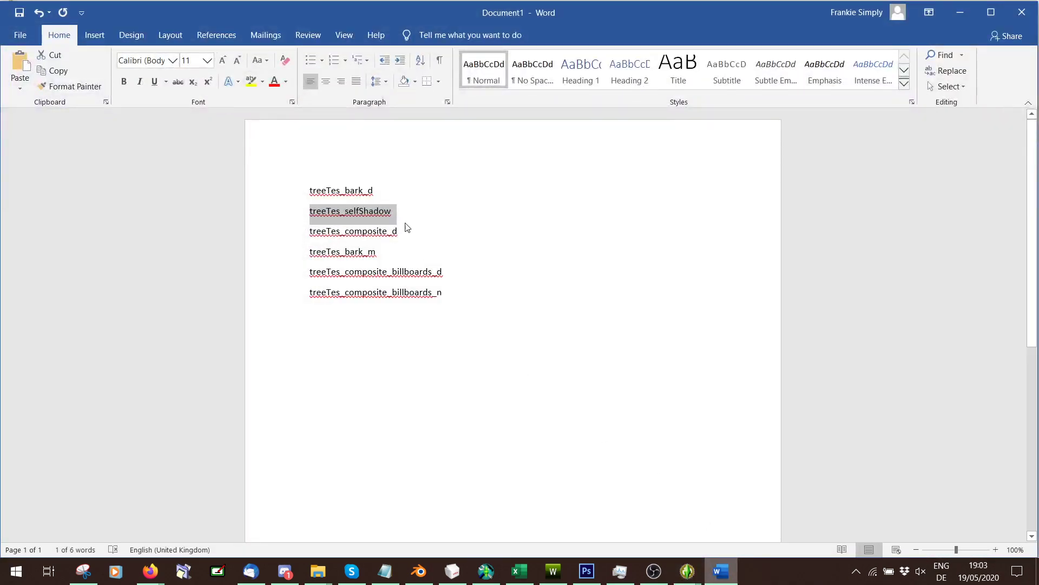
triple_click(380, 231)
key(ctrl+c)
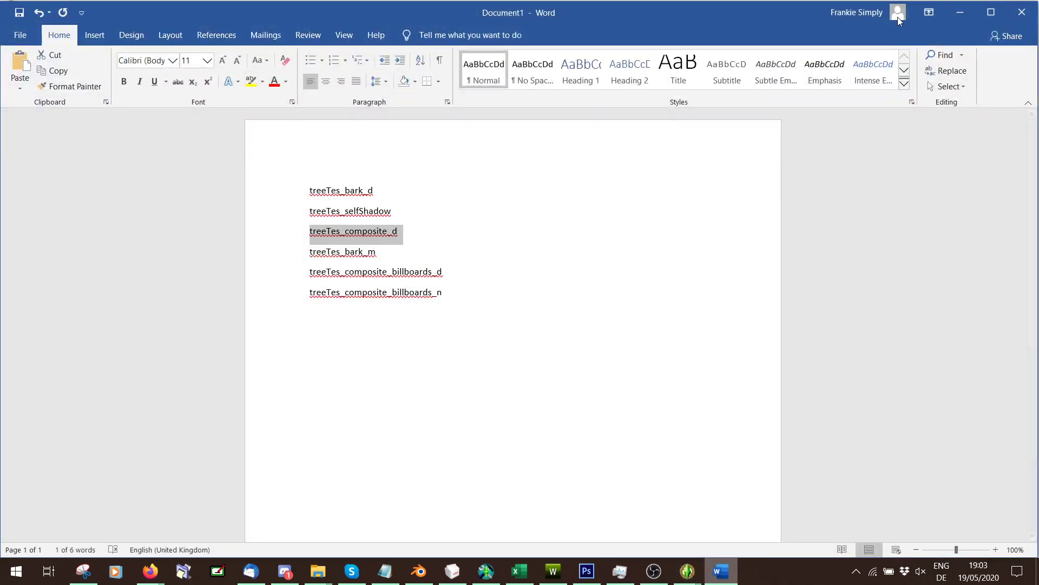
click(960, 12)
Return to the open resource details in s3pe, rename the image as treeTes_composite_d and generate its FNV64 instance.
mouse_move(688, 571)
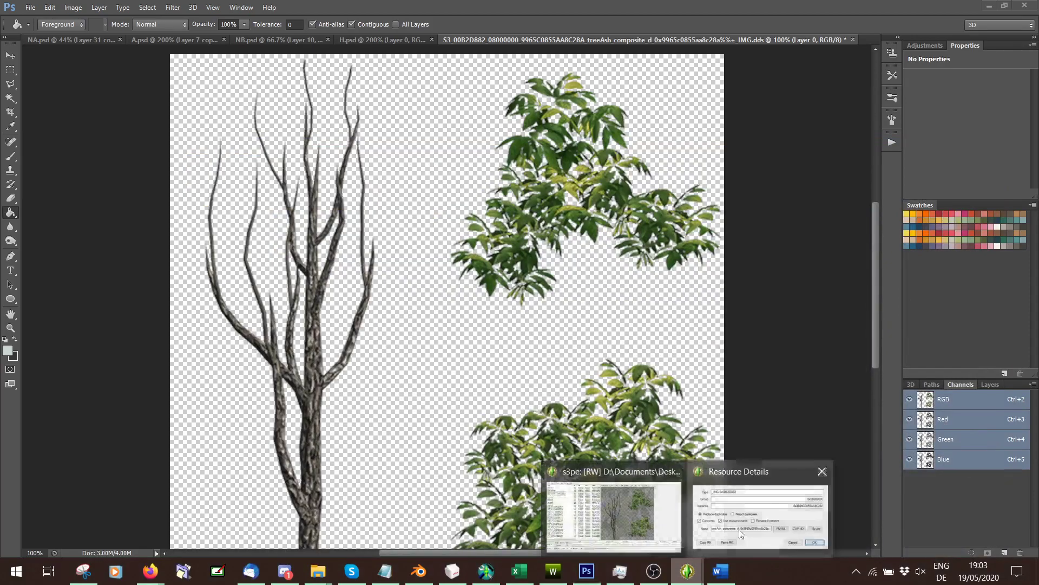
click(780, 500)
drag(543, 316, 341, 315)
key(ctrl+v)
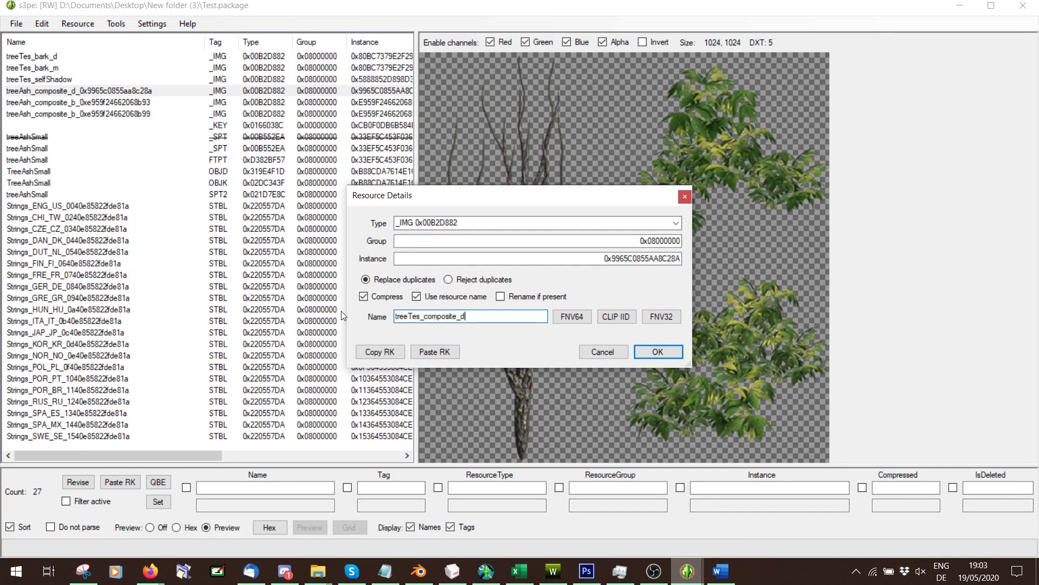
click(575, 318)
click(650, 351)
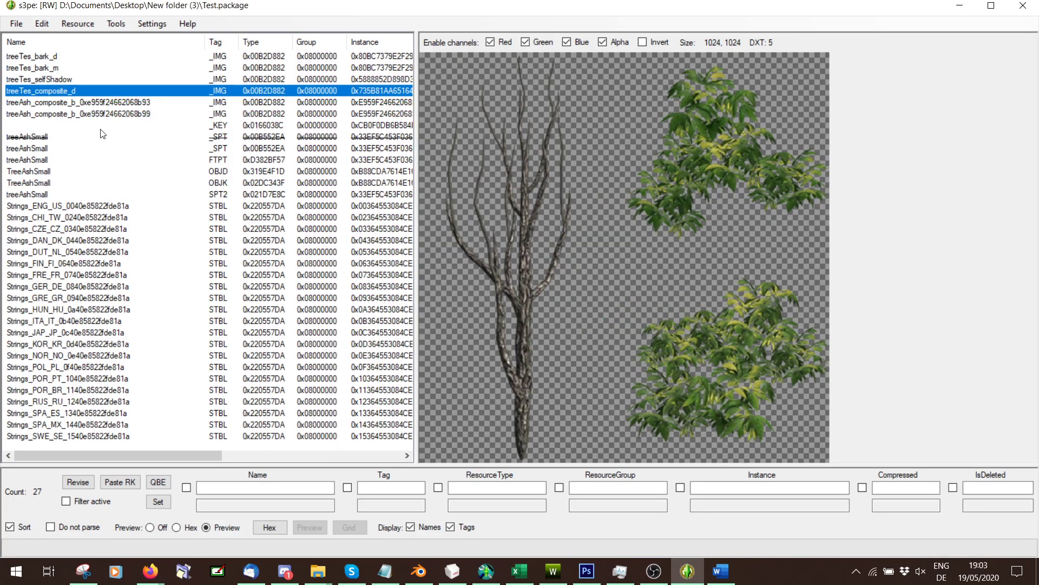
click(67, 102)
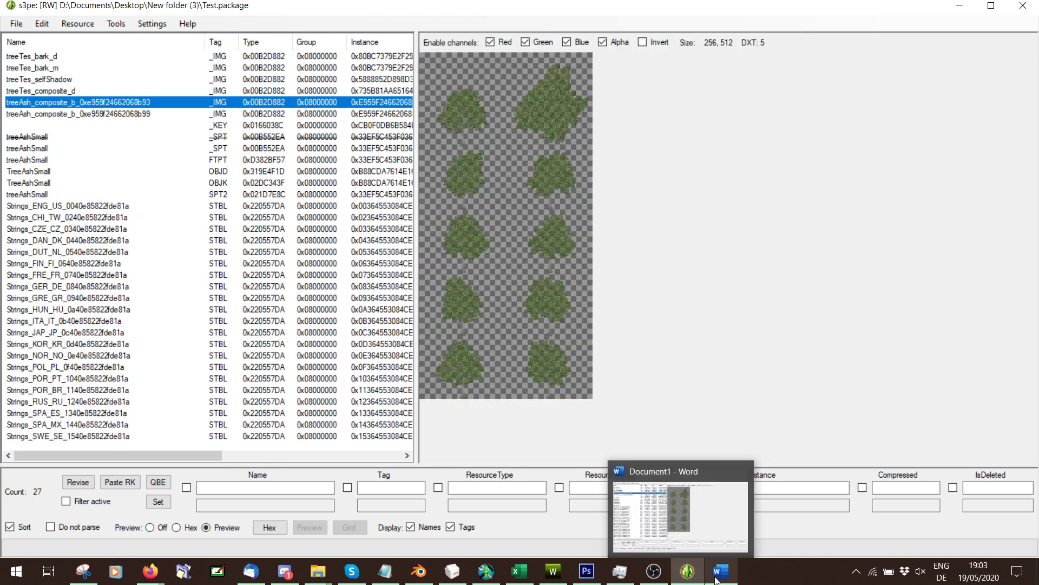
click(716, 577)
triple_click(353, 232)
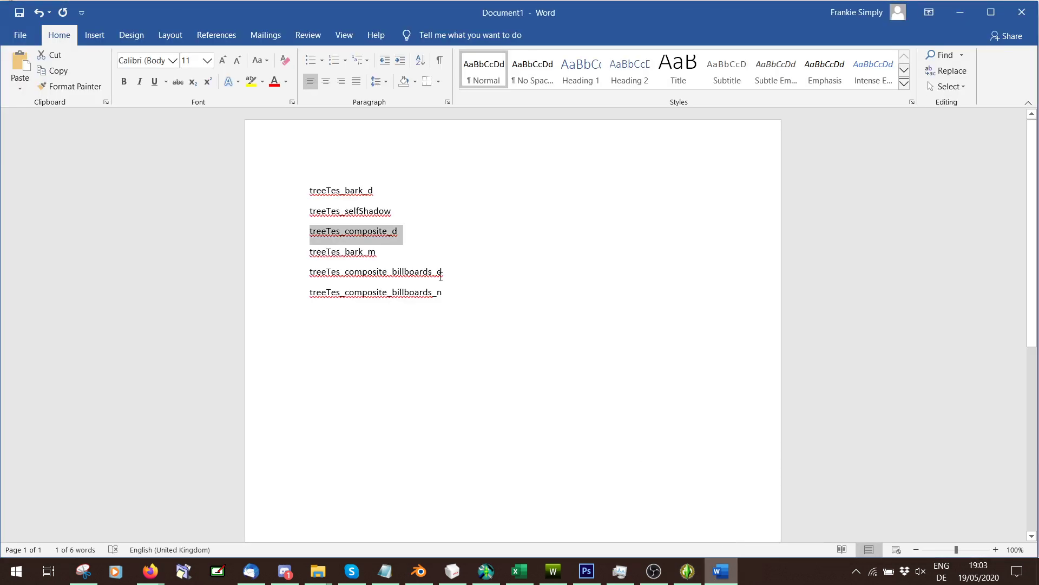
click(947, 10)
click(960, 12)
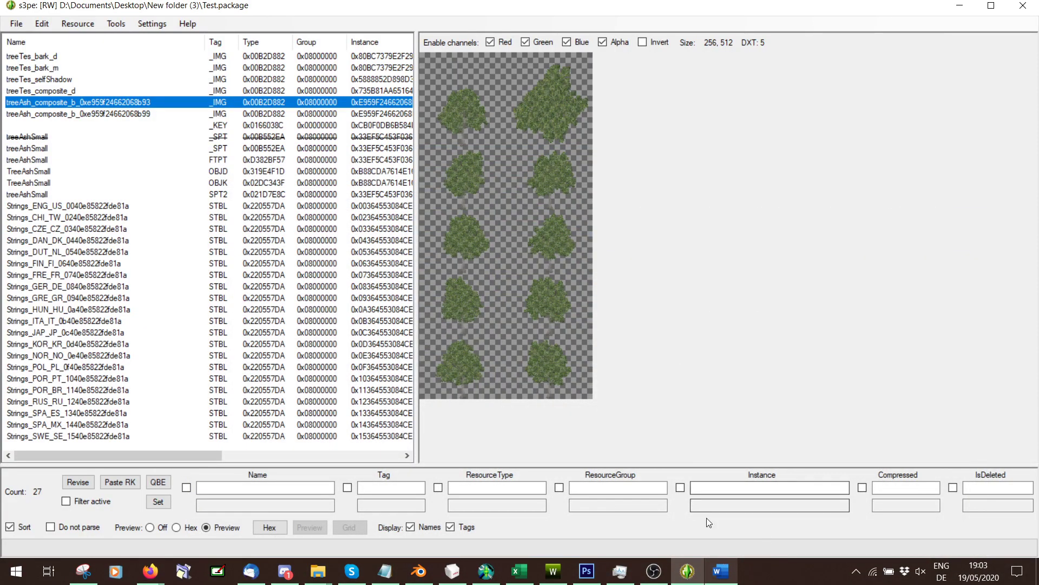
Switch to Word and copy treeTes_composite_billboards_d from the texture name list.
click(721, 571)
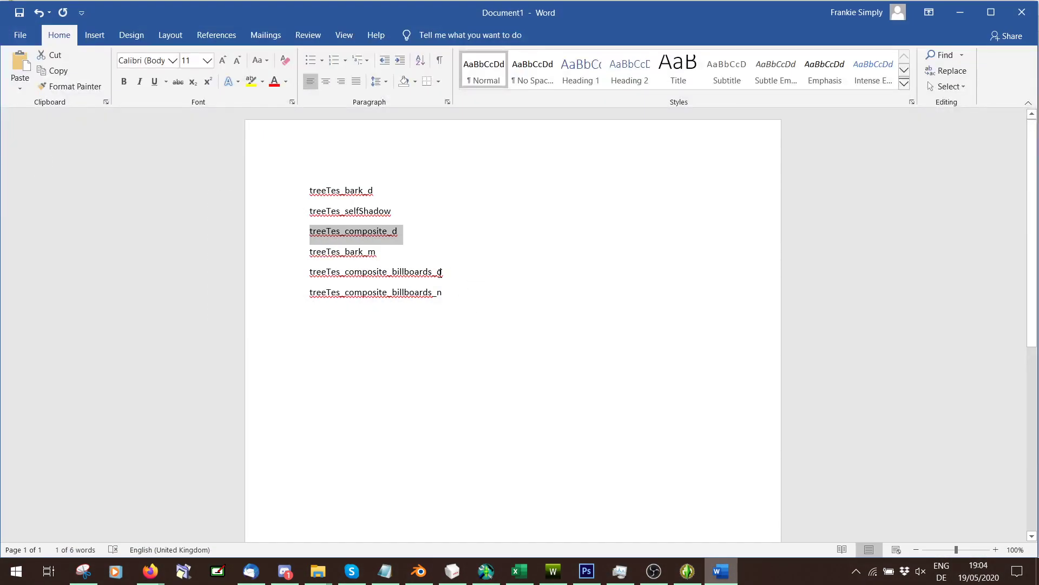
drag(440, 272, 322, 275)
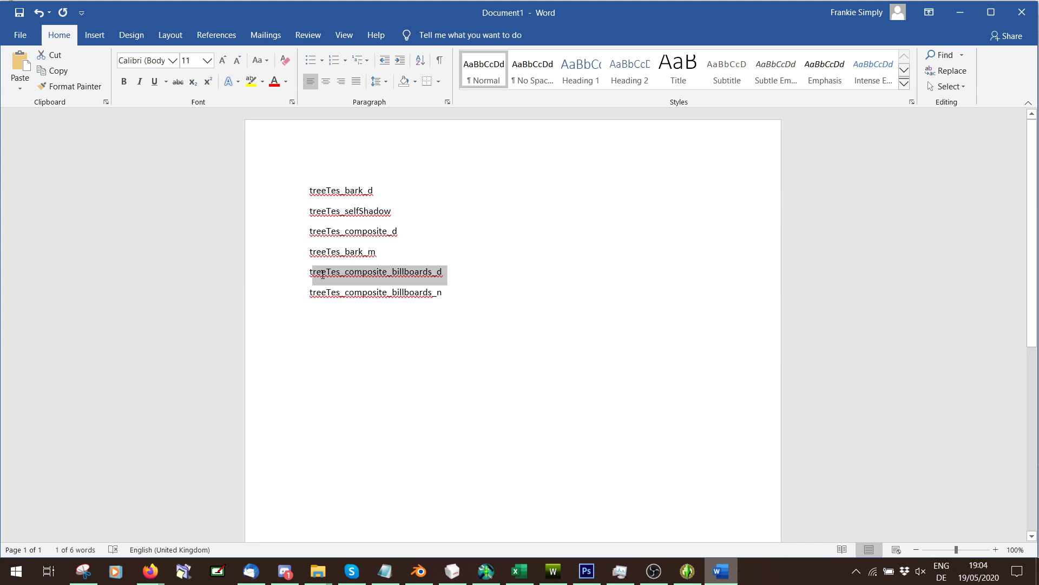
click(959, 13)
In s3pe, rename the green treeAsh_composite_b image ending in 93 as treeTes_composite_billboards_d and generate its instance with FNV64.
click(695, 579)
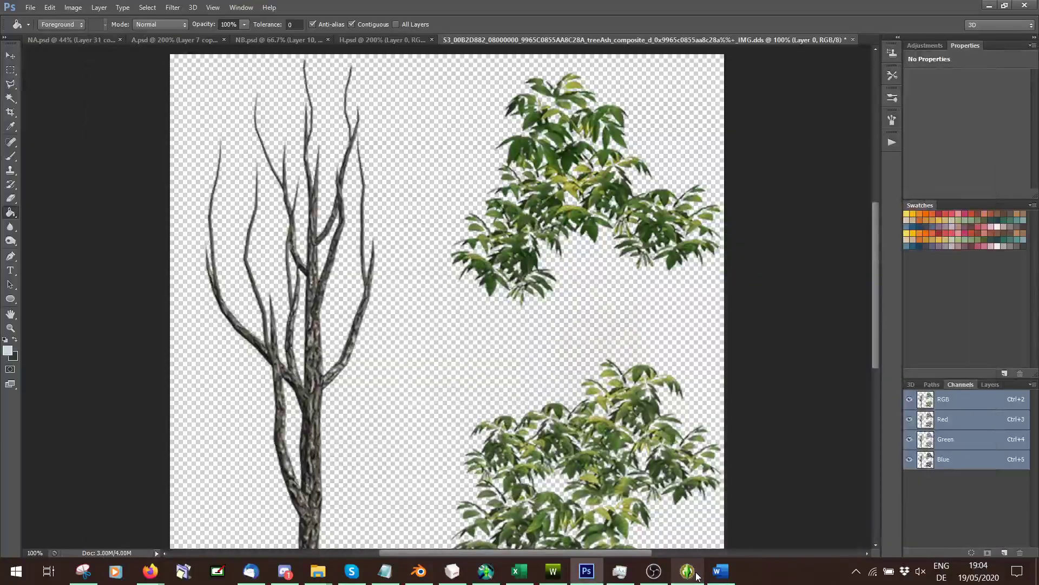
click(695, 579)
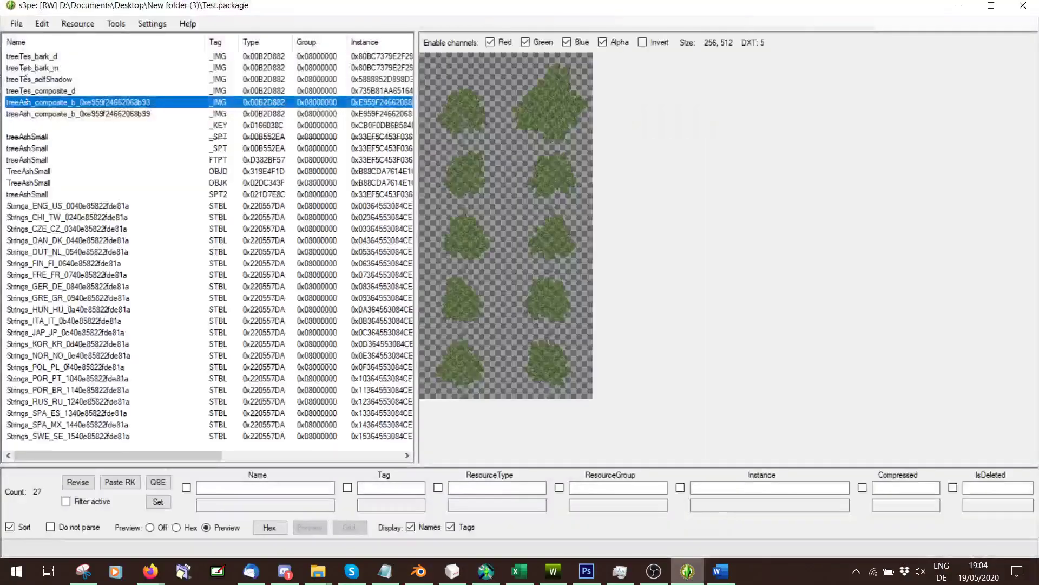
double_click(70, 103)
text(treeTes_composite_billboards_d)
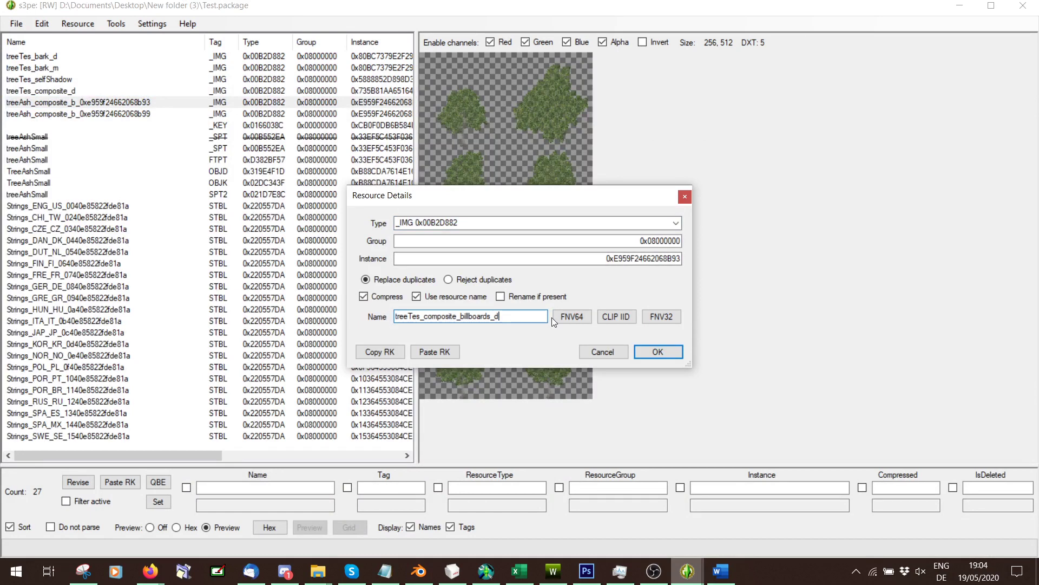
click(571, 317)
click(658, 352)
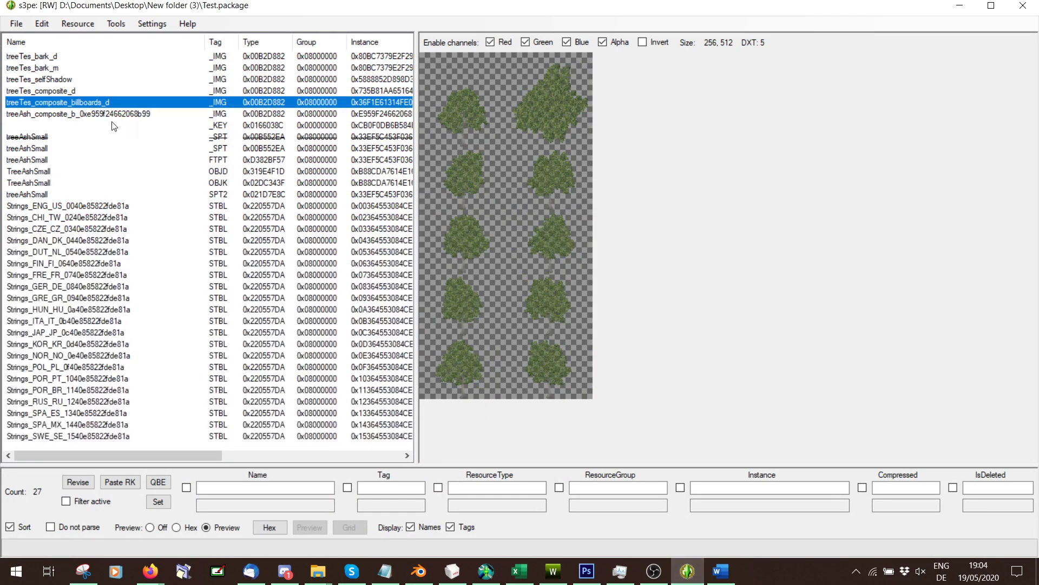
Rename the remaining treeAsh_composite_b image as treeTes_composite_billboards_n, generate its instance with FNV64, and save the package.
click(127, 116)
double_click(142, 116)
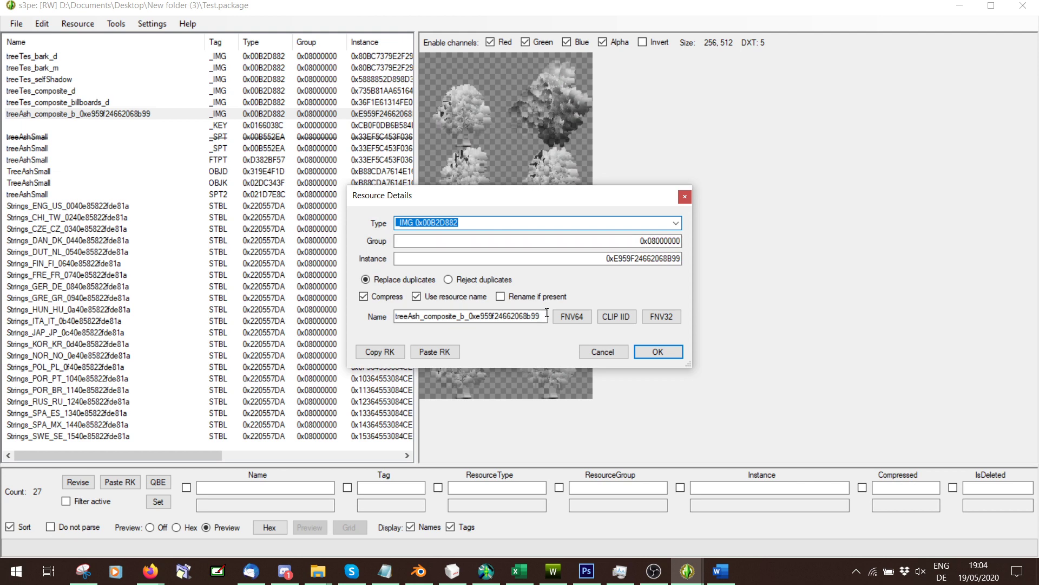
drag(541, 317, 349, 321)
text(treeTes_composite_billboards_d)
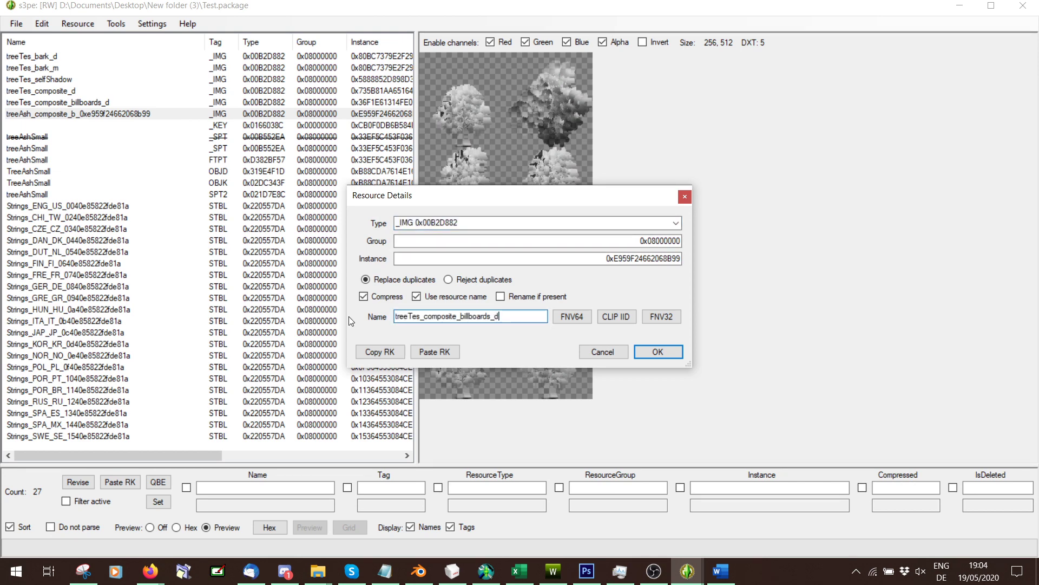
text(n)
click(572, 317)
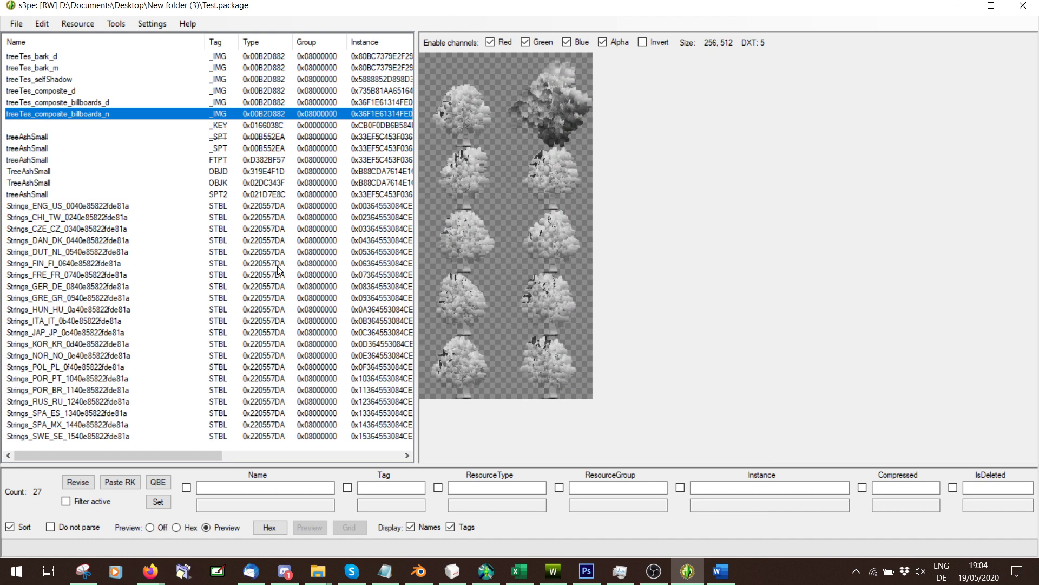
click(16, 24)
click(32, 81)
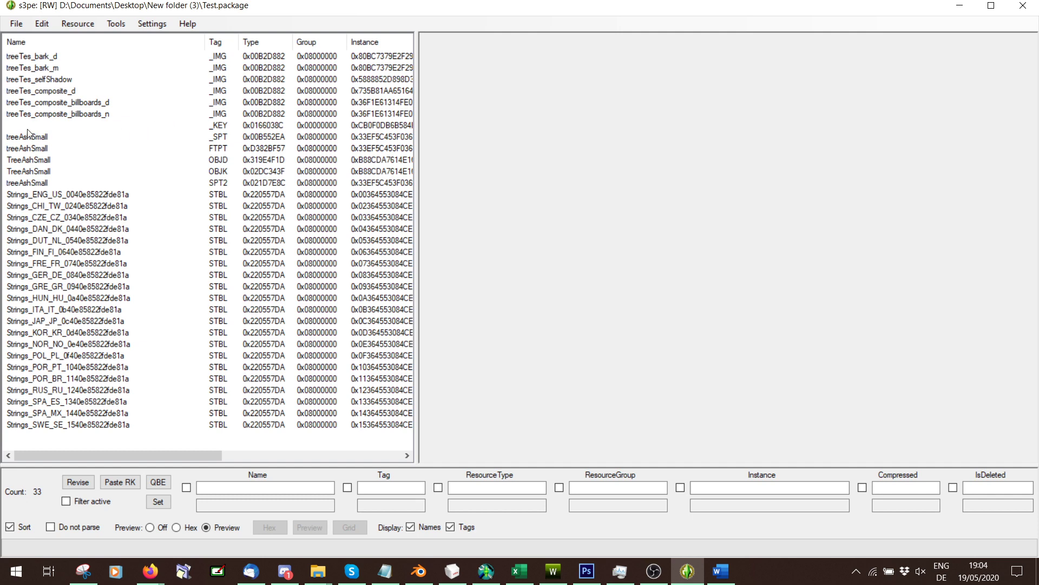
Set the group of the TreeAshSmall OBJD resource to 0x00000000 and save the package.
click(212, 161)
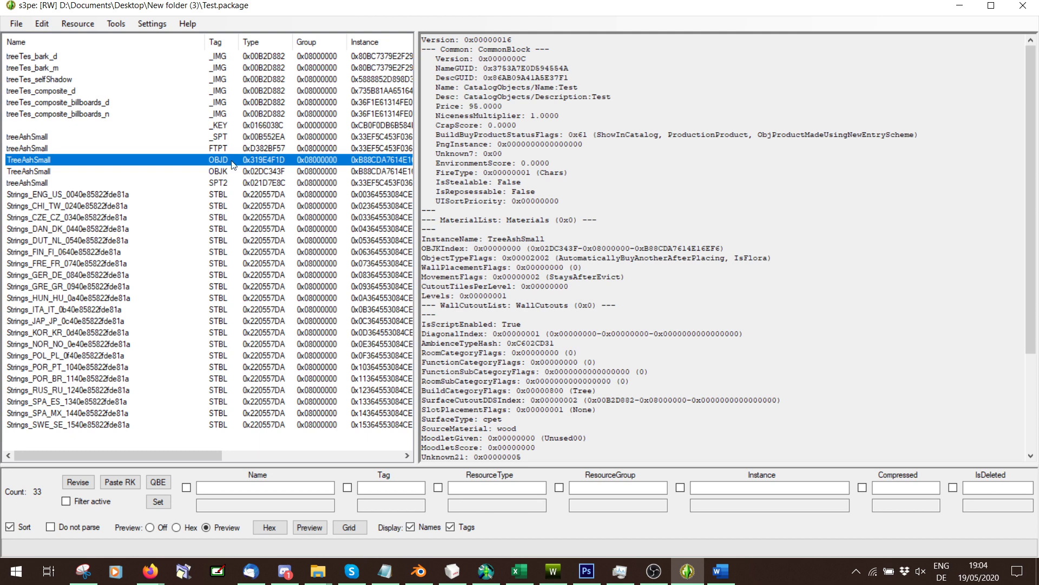
double_click(218, 164)
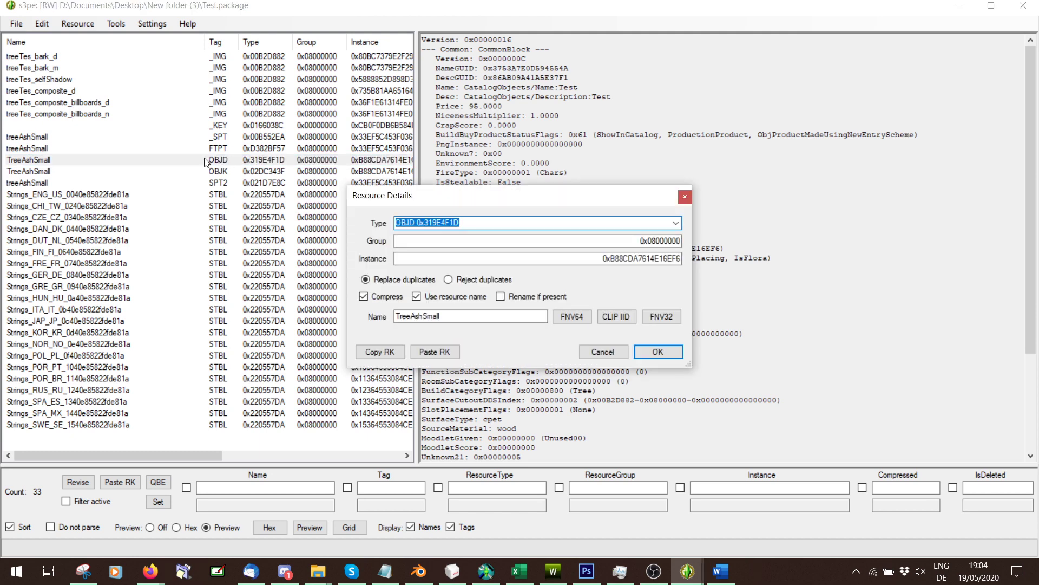
click(656, 240)
key(BackSpace)
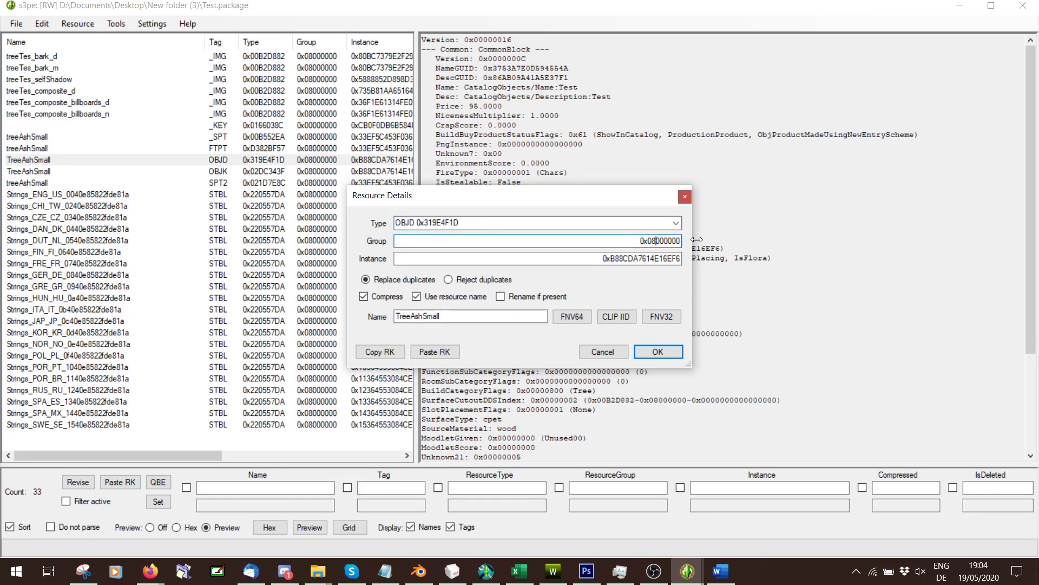
text(00)
click(666, 354)
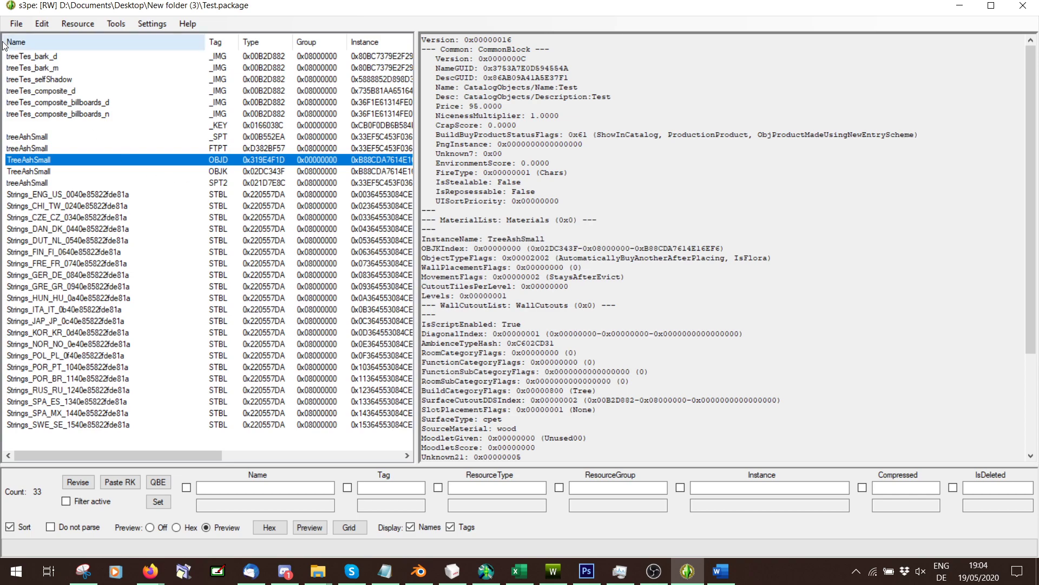
click(16, 24)
click(56, 82)
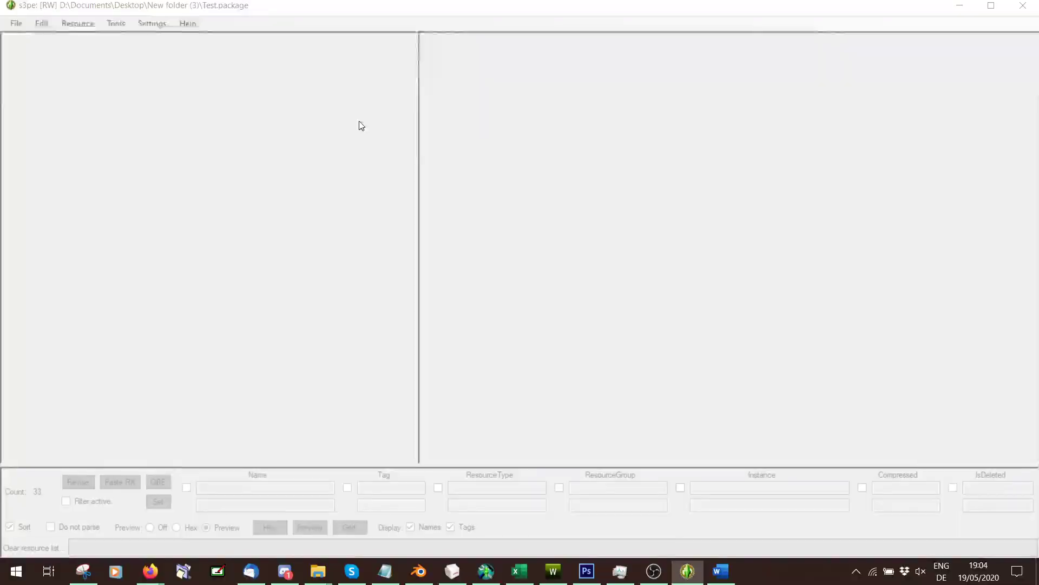